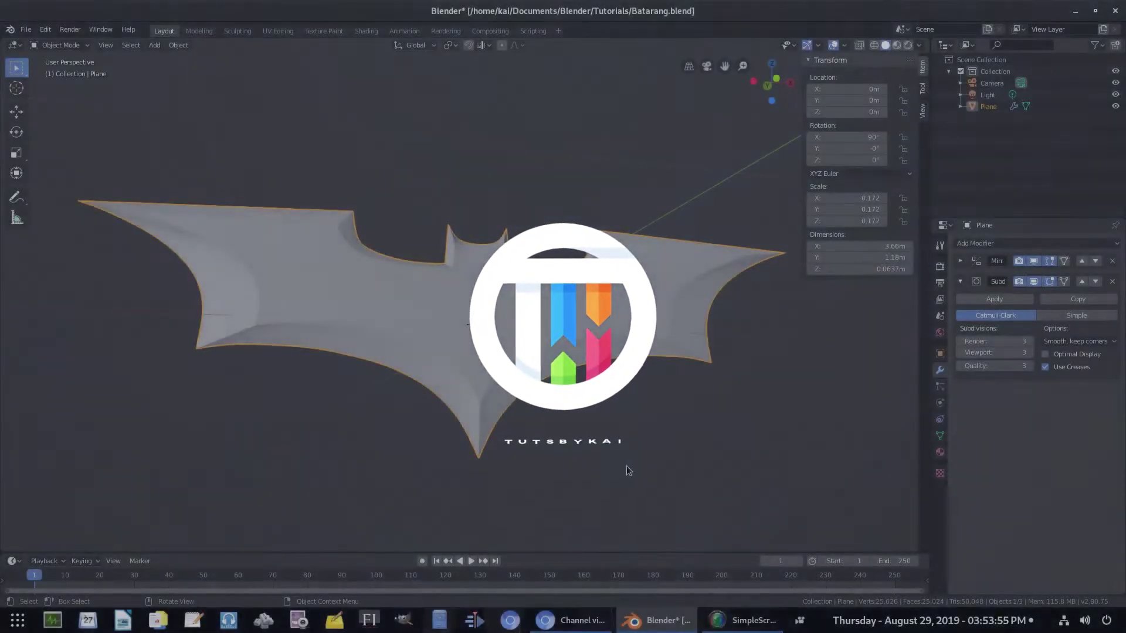
Zoom in on the batarang and show its wing mesh edges in Edit Mode.
{"action": "mouse_move", "coordinate": [626, 466]}
{"action": "middle_mouse_down"}
{"action": "mouse_move", "coordinate": [540, 482]}
{"action": "mouse_move", "coordinate": [666, 308]}
{"action": "middle_mouse_up"}
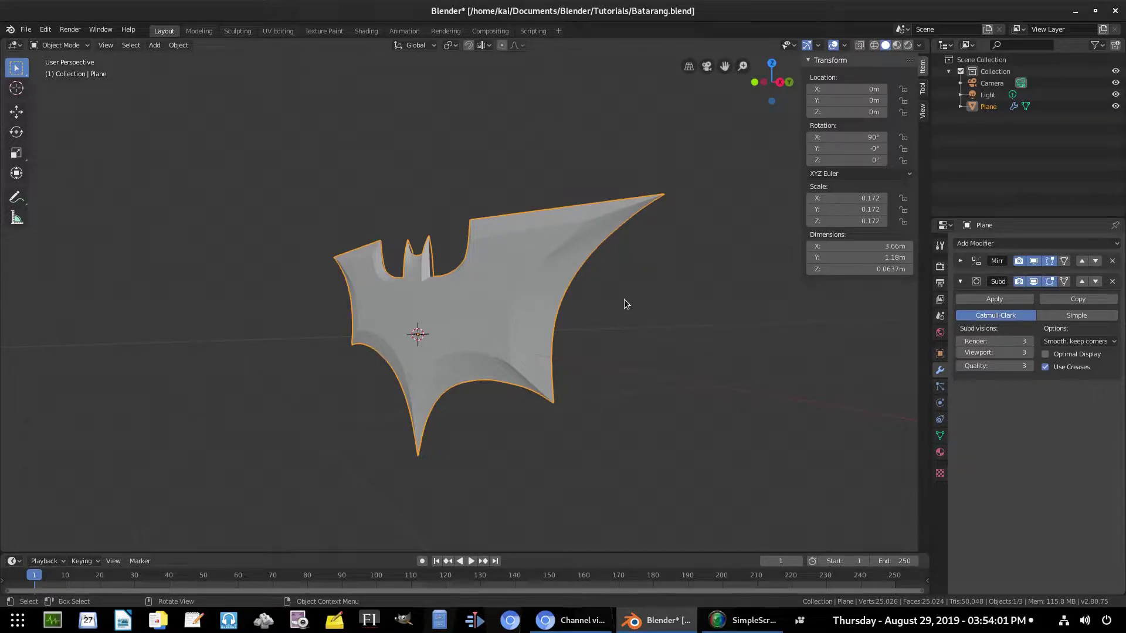
{"action": "mouse_move", "coordinate": [631, 286]}
{"action": "middle_mouse_down"}
{"action": "mouse_move", "coordinate": [694, 291]}
{"action": "mouse_move", "coordinate": [588, 289]}
{"action": "middle_mouse_up"}
{"action": "scroll", "coordinate": [601, 256], "scroll_direction": "up", "scroll_amount": 4}
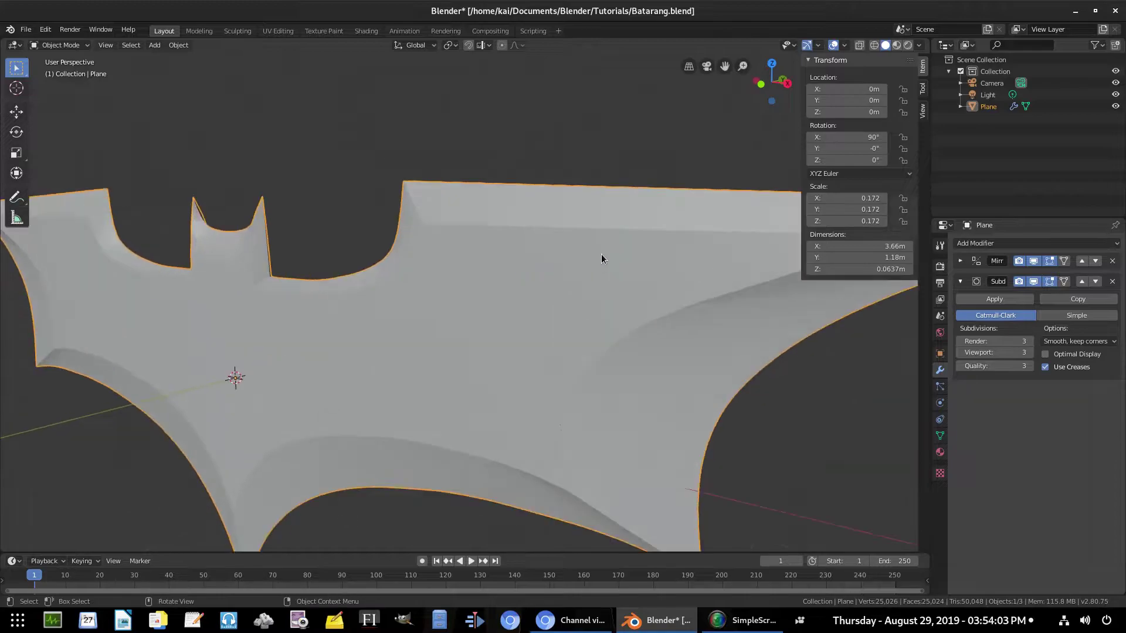
{"action": "key", "text": "Tab"}
{"action": "mouse_move", "coordinate": [713, 253]}
{"action": "middle_mouse_down"}
{"action": "mouse_move", "coordinate": [603, 272]}
{"action": "mouse_move", "coordinate": [768, 272]}
{"action": "mouse_move", "coordinate": [651, 268]}
{"action": "middle_mouse_up"}
Select three crease vertices on the wing's inner edge and nudge them slightly.
{"action": "scroll", "coordinate": [651, 268], "scroll_direction": "up", "scroll_amount": 4}
{"action": "scroll", "coordinate": [538, 268], "scroll_direction": "up", "scroll_amount": 2}
{"action": "scroll", "coordinate": [557, 264], "scroll_direction": "up", "scroll_amount": 2}
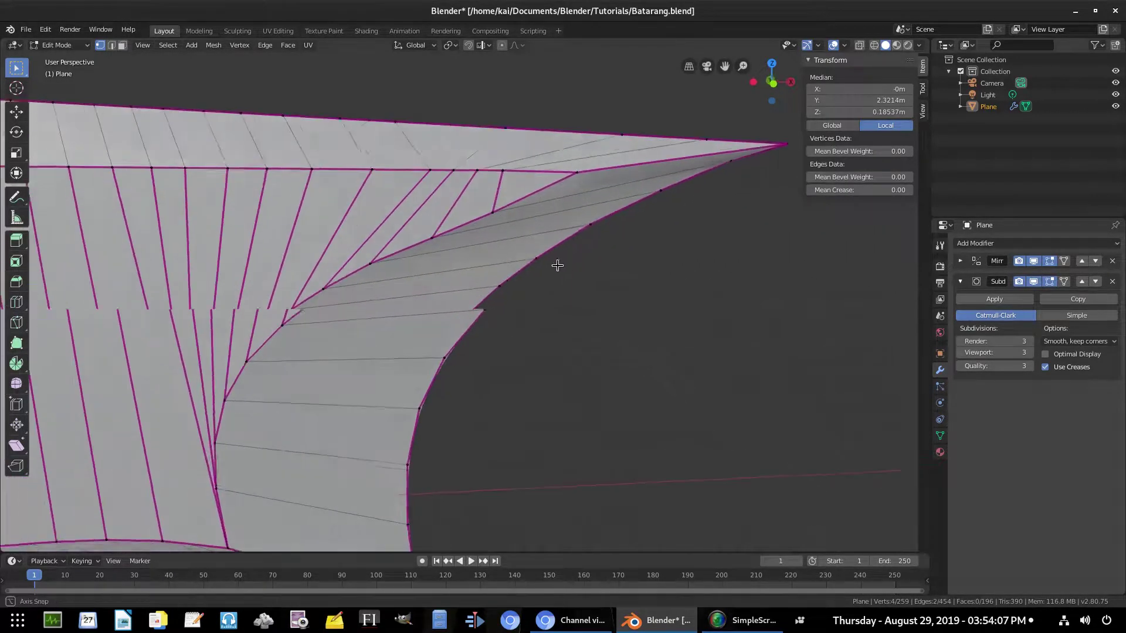
{"action": "scroll", "coordinate": [510, 246], "scroll_direction": "up", "scroll_amount": 2}
{"action": "left_click", "coordinate": [480, 230]}
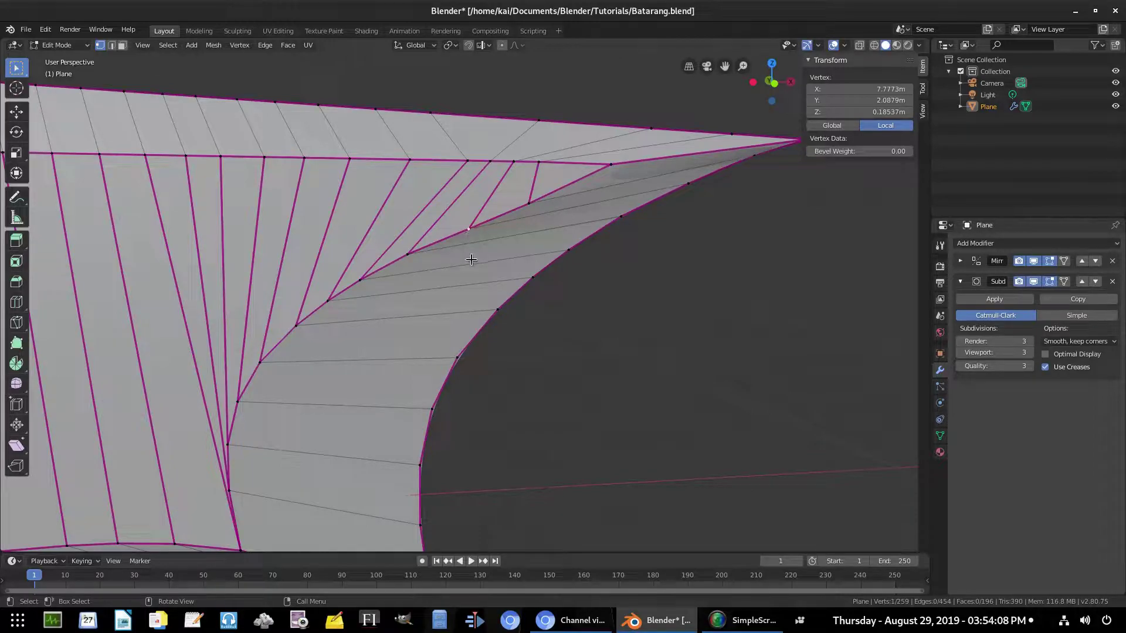
{"action": "left_click", "coordinate": [528, 203], "text": "shift"}
{"action": "left_click", "coordinate": [407, 254], "text": "shift"}
{"action": "key", "text": "g"}
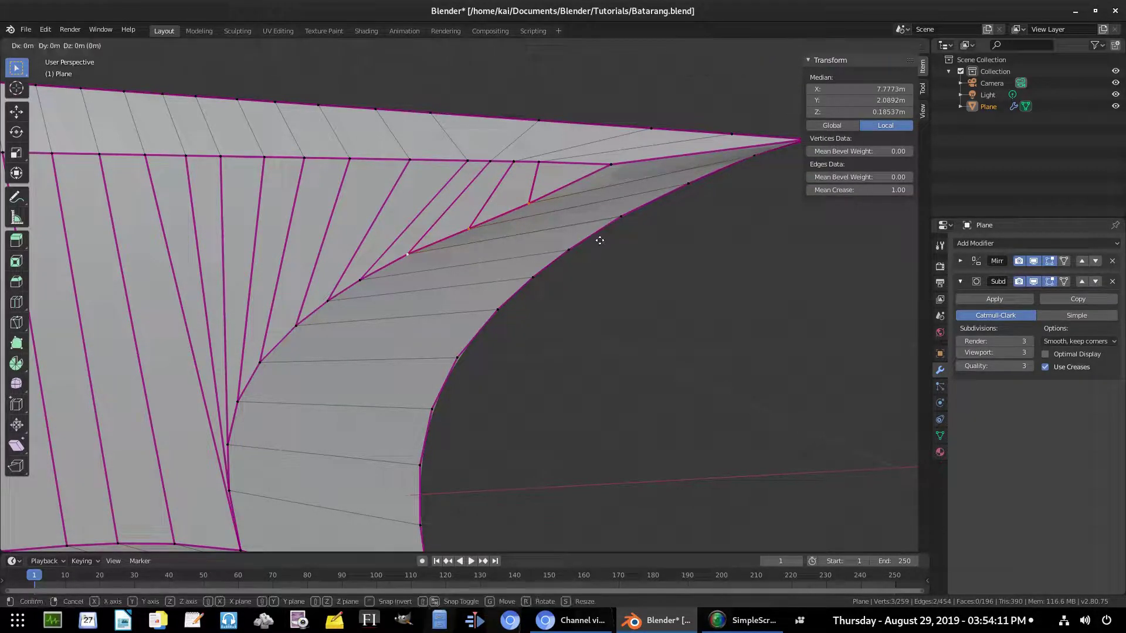
{"action": "left_click", "coordinate": [601, 237]}
Move the selected crease vertices slightly along the Z axis.
{"action": "scroll", "coordinate": [397, 322], "scroll_direction": "down", "scroll_amount": 5}
{"action": "scroll", "coordinate": [344, 289], "scroll_direction": "up", "scroll_amount": 2}
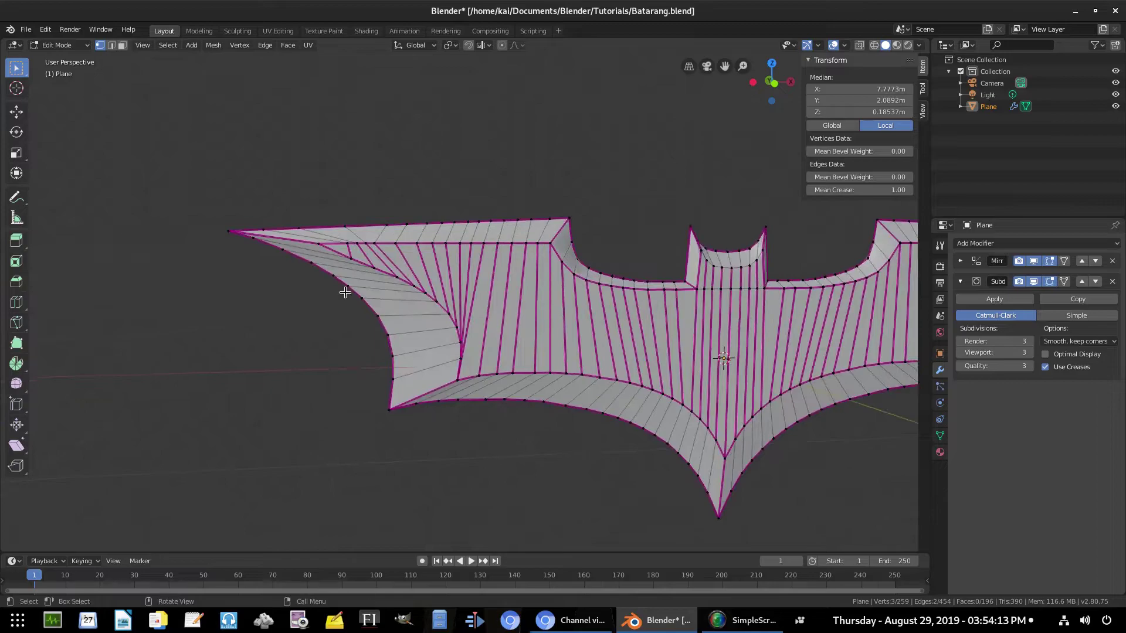
{"action": "scroll", "coordinate": [505, 285], "scroll_direction": "up", "scroll_amount": 4}
{"action": "scroll", "coordinate": [505, 285], "scroll_direction": "up", "scroll_amount": 5, "text": "ctrl"}
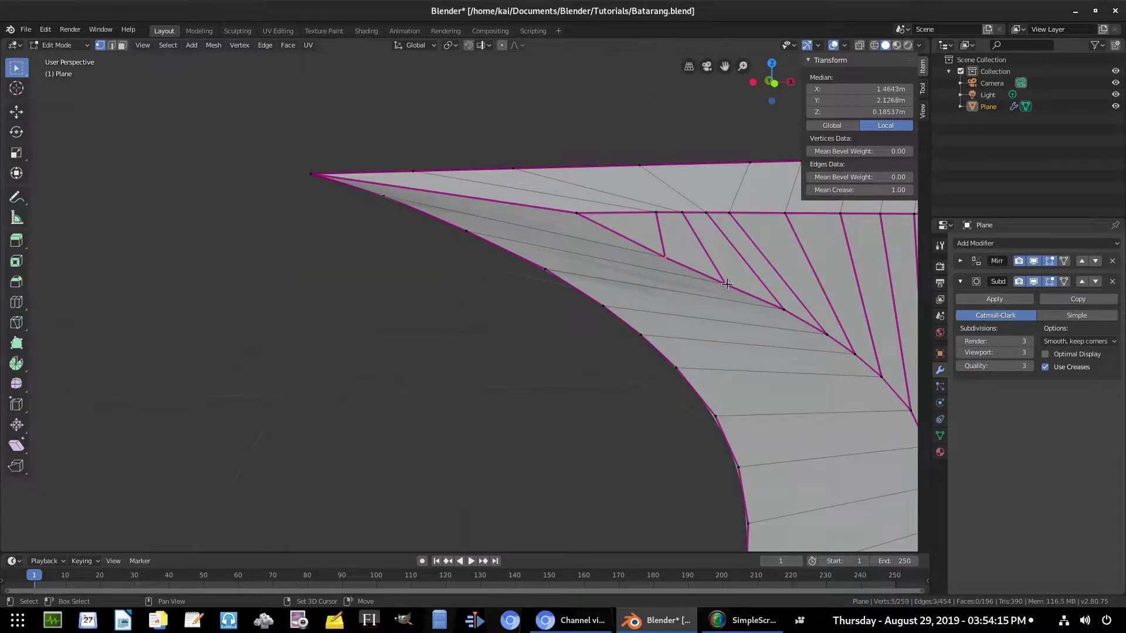
{"action": "scroll", "coordinate": [816, 364], "scroll_direction": "down", "scroll_amount": 5}
{"action": "middle_click_drag", "start_coordinate": [369, 344], "coordinate": [586, 328]}
{"action": "scroll", "coordinate": [587, 329], "scroll_direction": "up", "scroll_amount": 6}
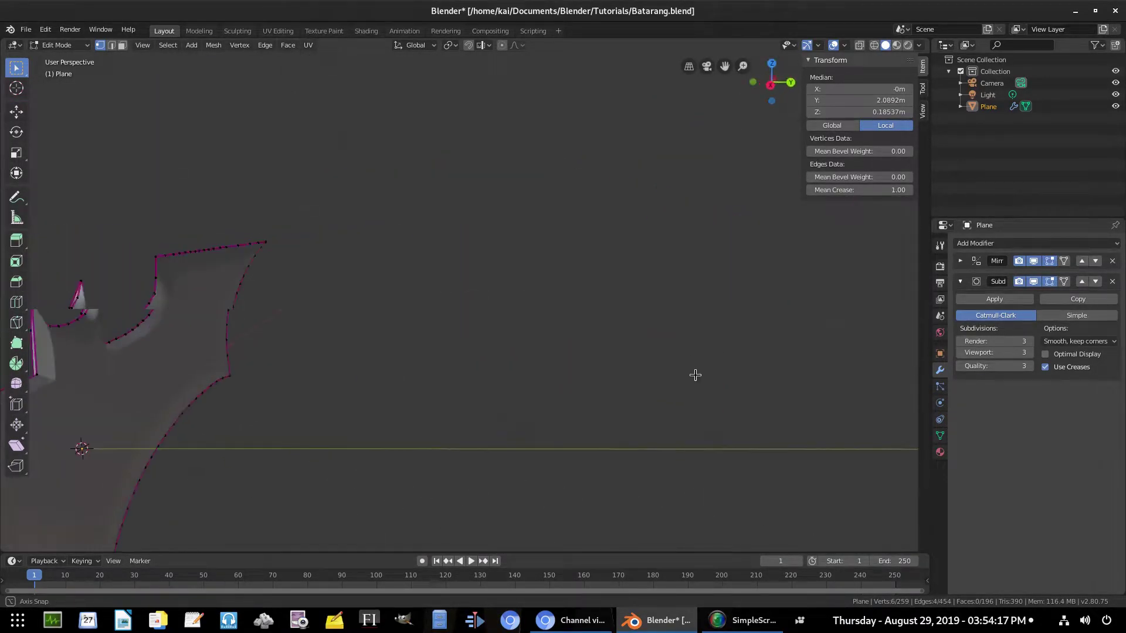
{"action": "mouse_move", "coordinate": [696, 375]}
{"action": "middle_mouse_down"}
{"action": "mouse_move", "coordinate": [747, 363]}
{"action": "mouse_move", "coordinate": [762, 327]}
{"action": "middle_mouse_up"}
{"action": "scroll", "coordinate": [762, 327], "scroll_direction": "down", "scroll_amount": 5}
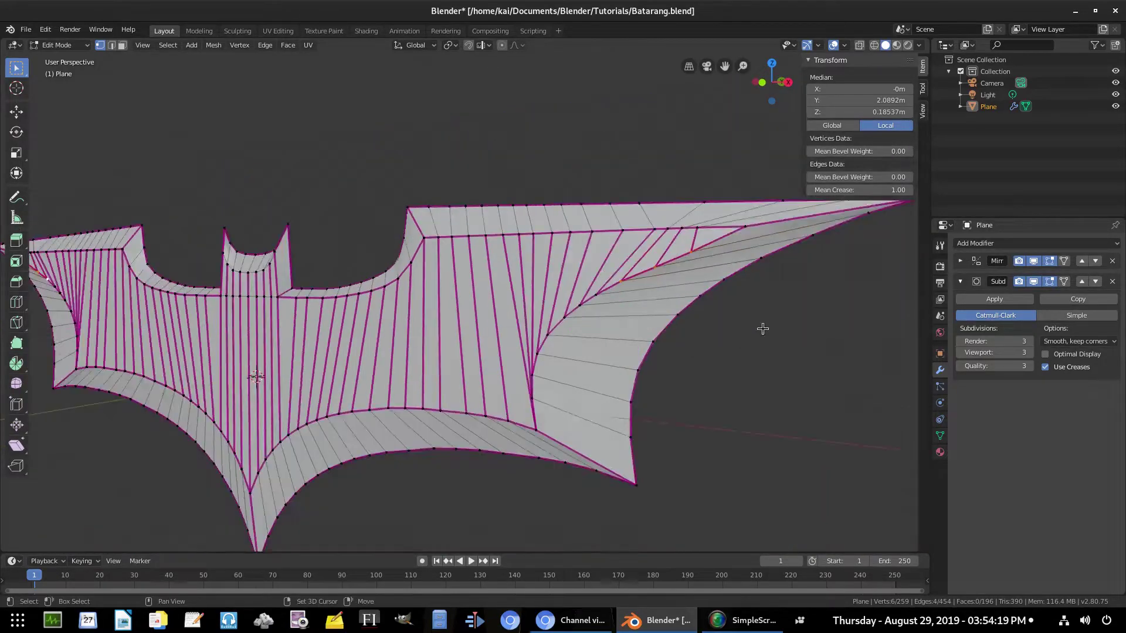
{"action": "scroll", "coordinate": [670, 333], "scroll_direction": "up", "scroll_amount": 5}
{"action": "scroll", "coordinate": [667, 330], "scroll_direction": "down", "scroll_amount": 5}
{"action": "scroll", "coordinate": [667, 329], "scroll_direction": "up", "scroll_amount": 5}
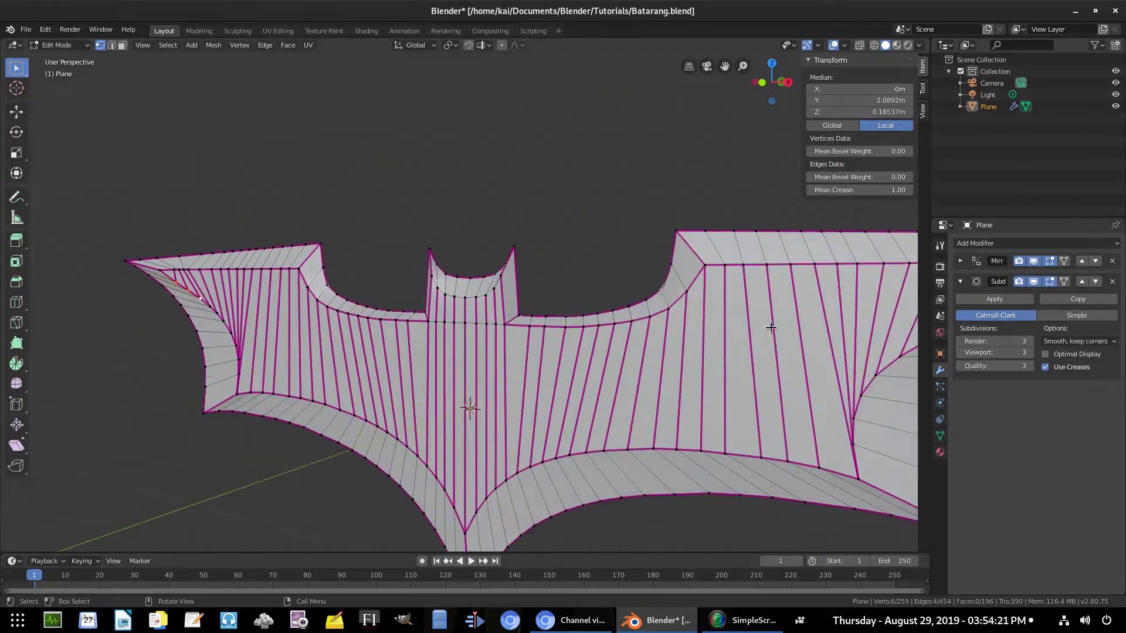
{"action": "middle_click_drag", "start_coordinate": [667, 329], "coordinate": [719, 313]}
{"action": "scroll", "coordinate": [706, 313], "scroll_direction": "up", "scroll_amount": 2}
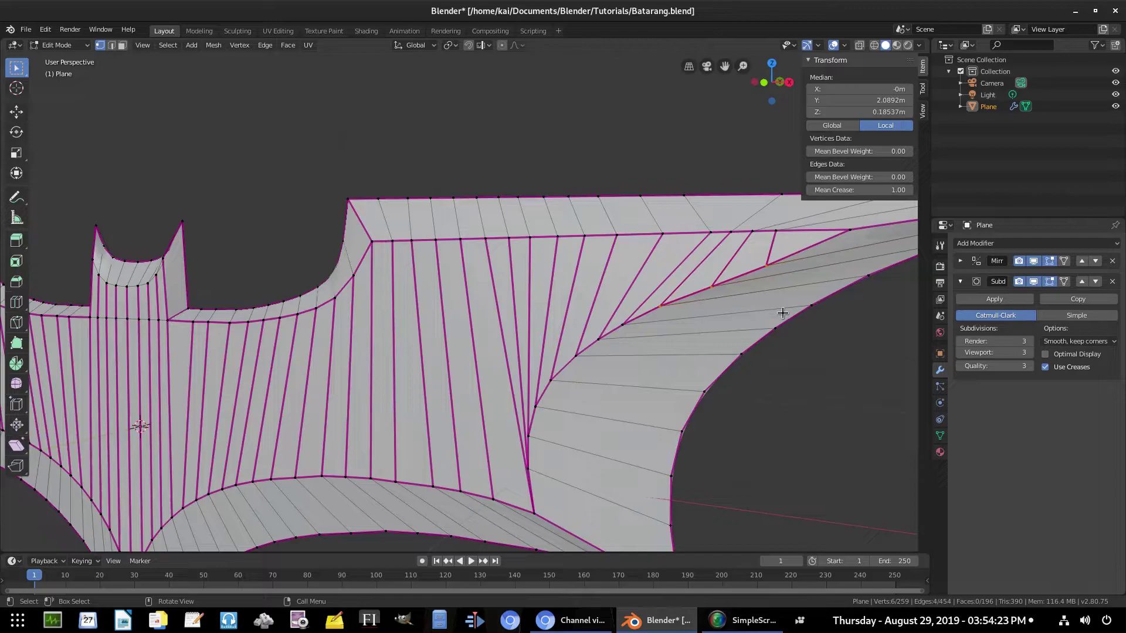
{"action": "key", "text": "g"}
{"action": "key", "text": "z"}
{"action": "left_click", "coordinate": [759, 317]}
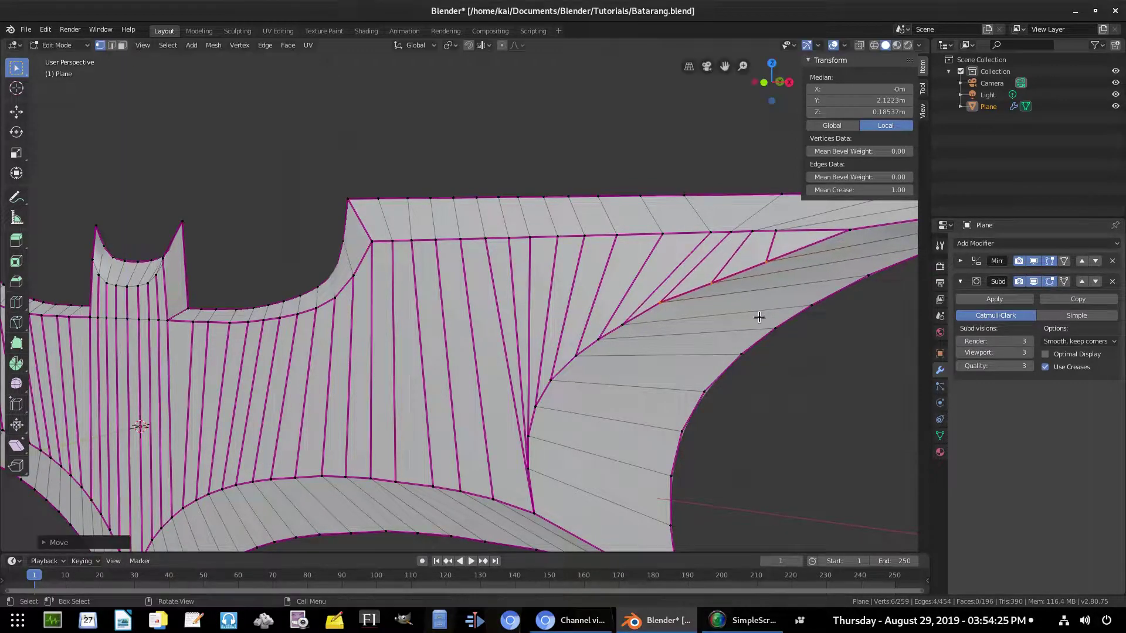
Trim the vertex selection from both sides of the wing and nudge the rest slightly.
{"action": "key", "text": "g"}
{"action": "key", "text": "Escape"}
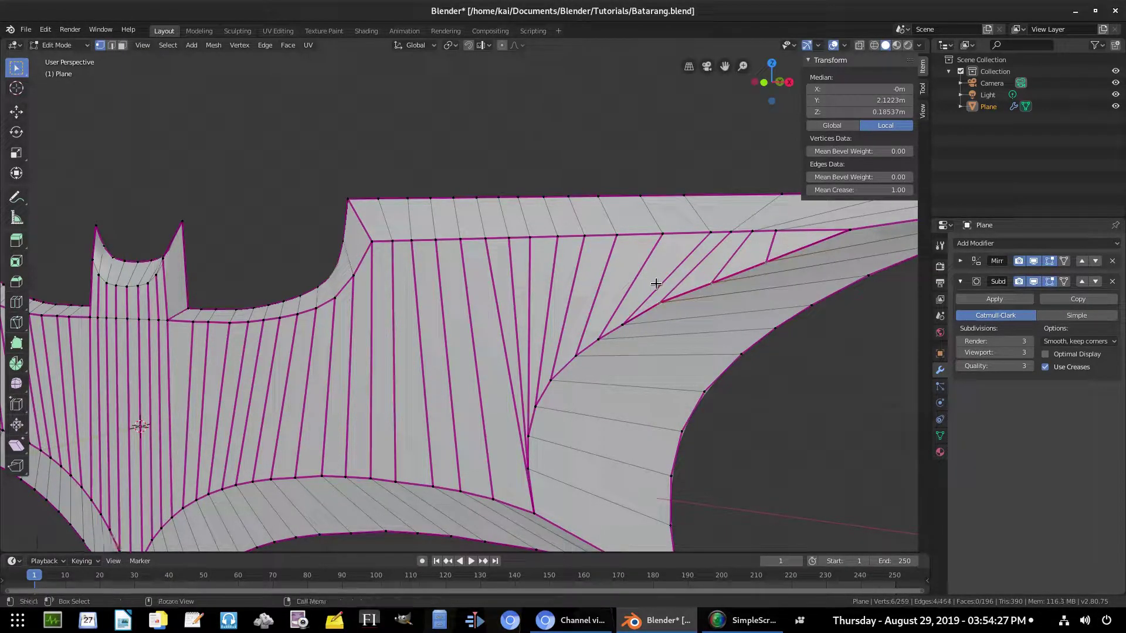
{"action": "key", "text": "b"}
{"action": "middle_click_drag", "start_coordinate": [638, 277], "coordinate": [672, 320]}
{"action": "middle_click_drag", "start_coordinate": [496, 369], "coordinate": [720, 350]}
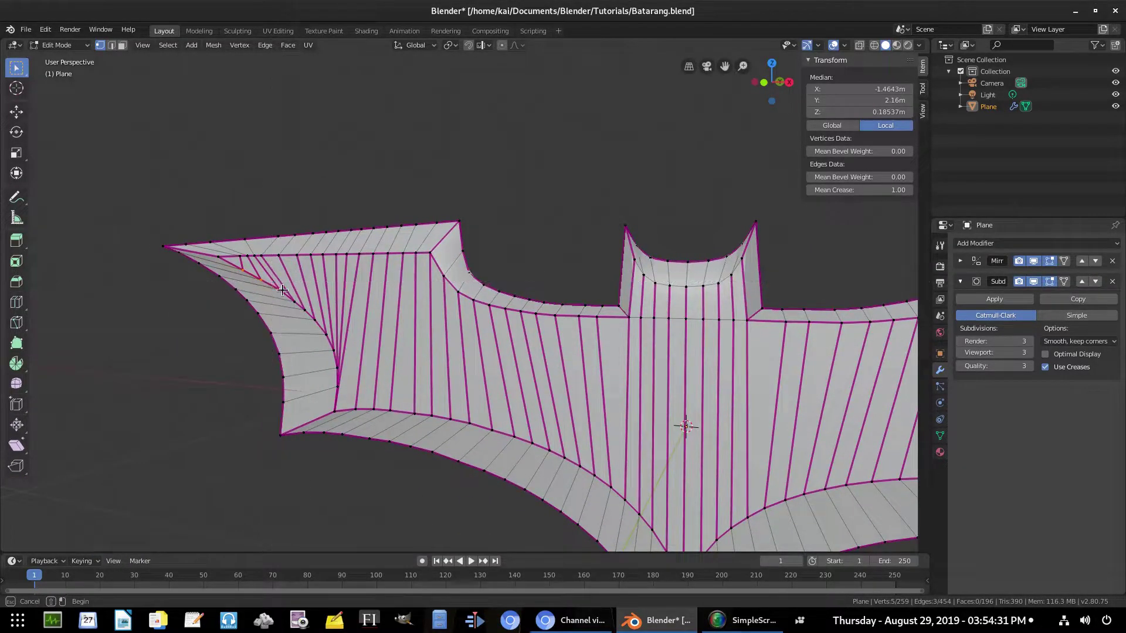
{"action": "left_click", "coordinate": [311, 266], "text": "shift"}
{"action": "key", "text": "ctrl+KP_9"}
{"action": "middle_click_drag", "start_coordinate": [398, 324], "coordinate": [588, 282]}
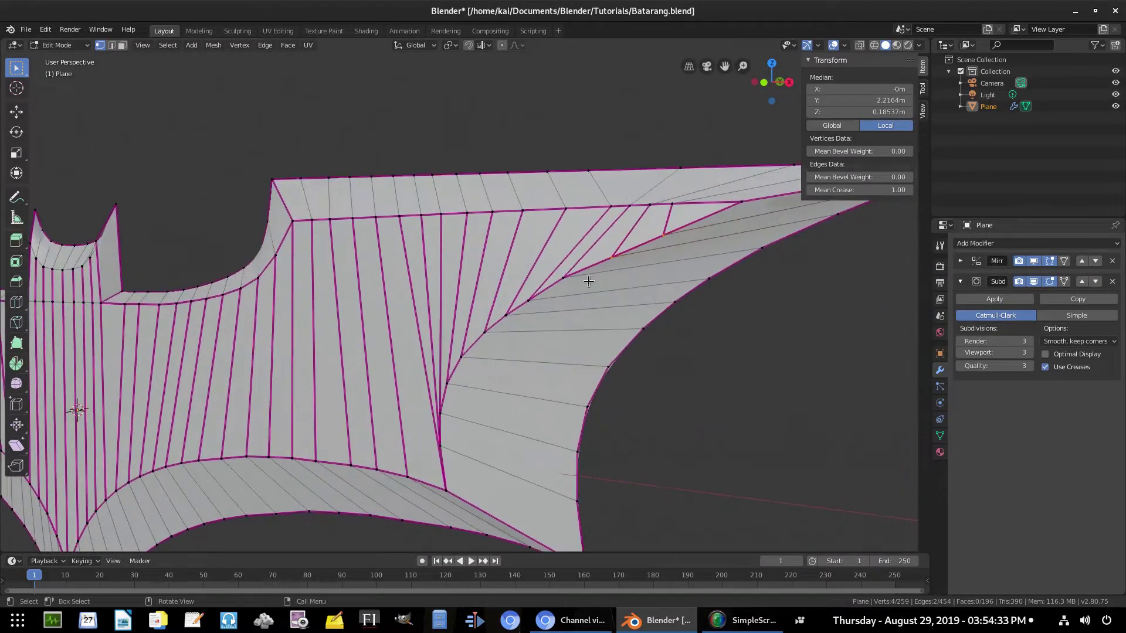
{"action": "key", "text": "g"}
{"action": "left_click", "coordinate": [696, 253]}
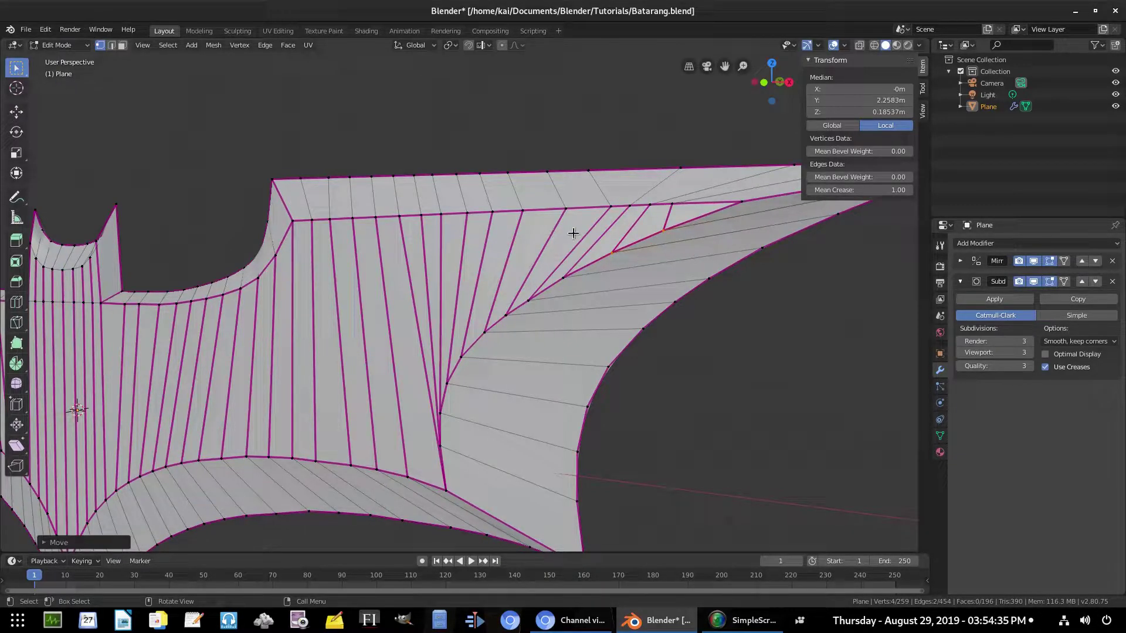
Deselect two more vertices, move the remainder along Z, and return to Object Mode.
{"action": "left_click", "coordinate": [457, 259], "text": "shift"}
{"action": "key", "text": "ctrl+KP_9"}
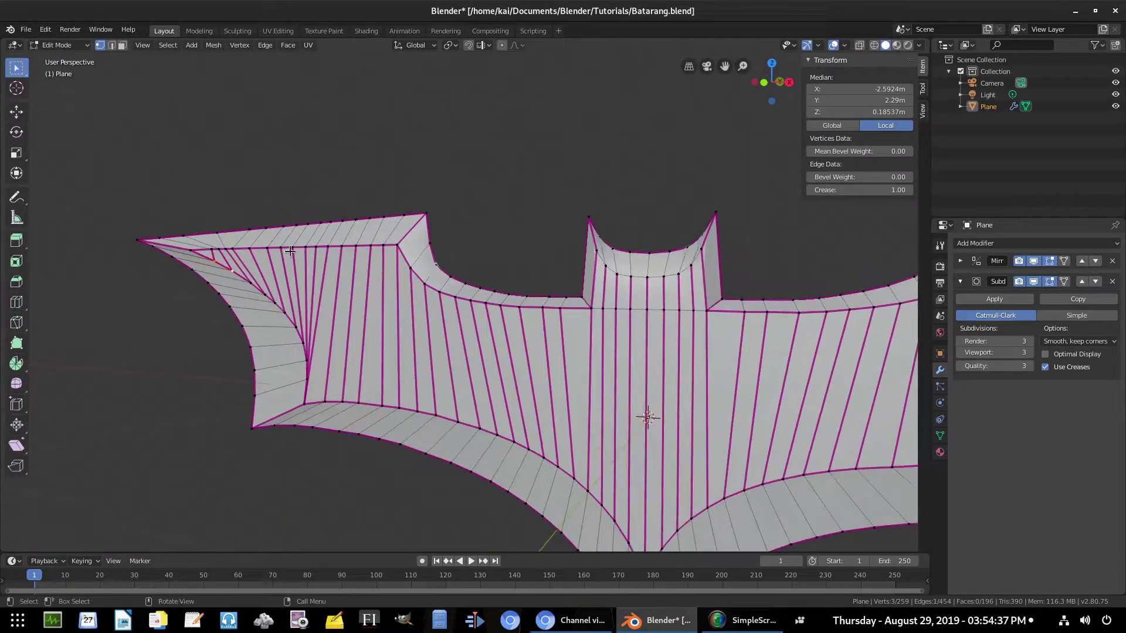
{"action": "left_click", "coordinate": [249, 258], "text": "shift"}
{"action": "middle_click_drag", "start_coordinate": [686, 290], "coordinate": [244, 289], "text": "shift"}
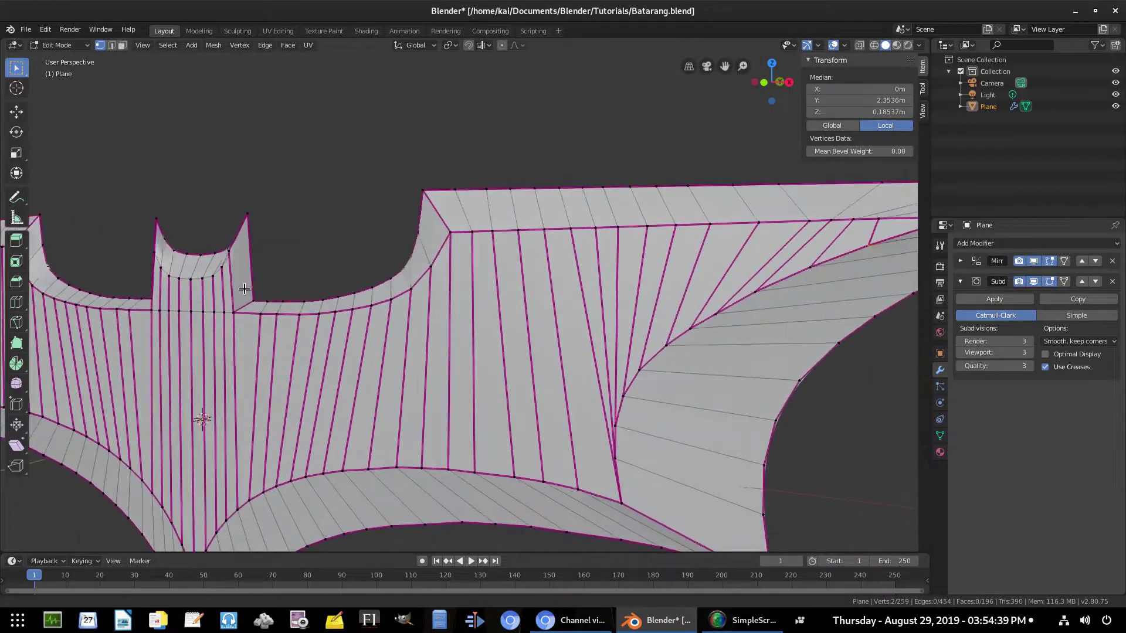
{"action": "middle_click_drag", "start_coordinate": [737, 281], "coordinate": [591, 272], "text": "shift"}
{"action": "key", "text": "g"}
{"action": "key", "text": "z"}
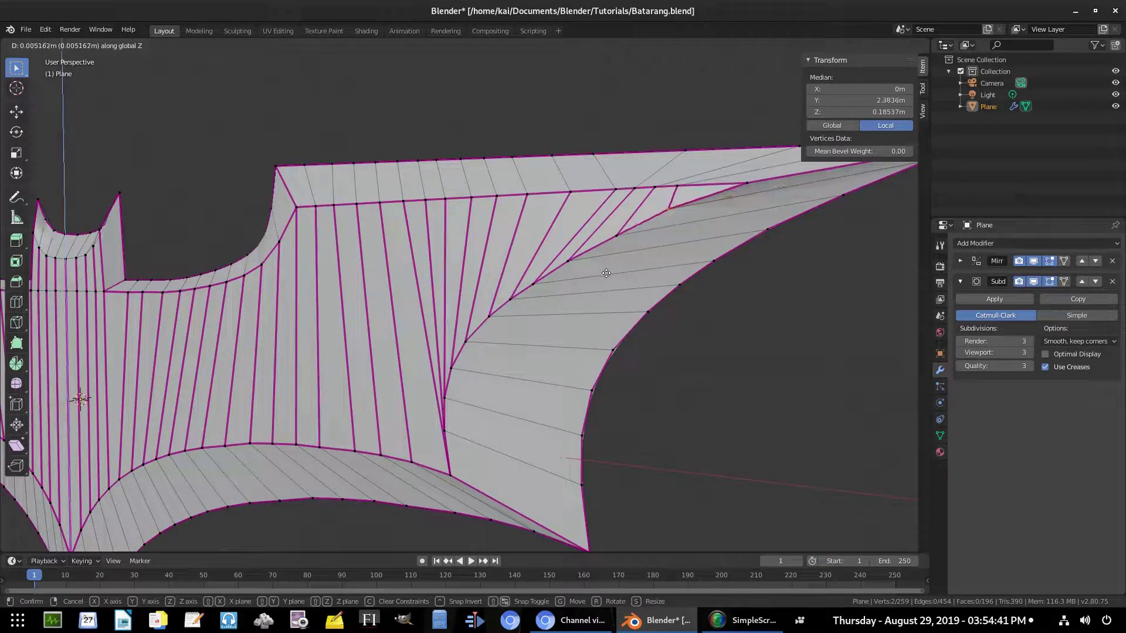
{"action": "left_click", "coordinate": [606, 273]}
{"action": "key", "text": "Tab"}
{"action": "scroll", "coordinate": [571, 315], "scroll_direction": "down", "scroll_amount": 3}
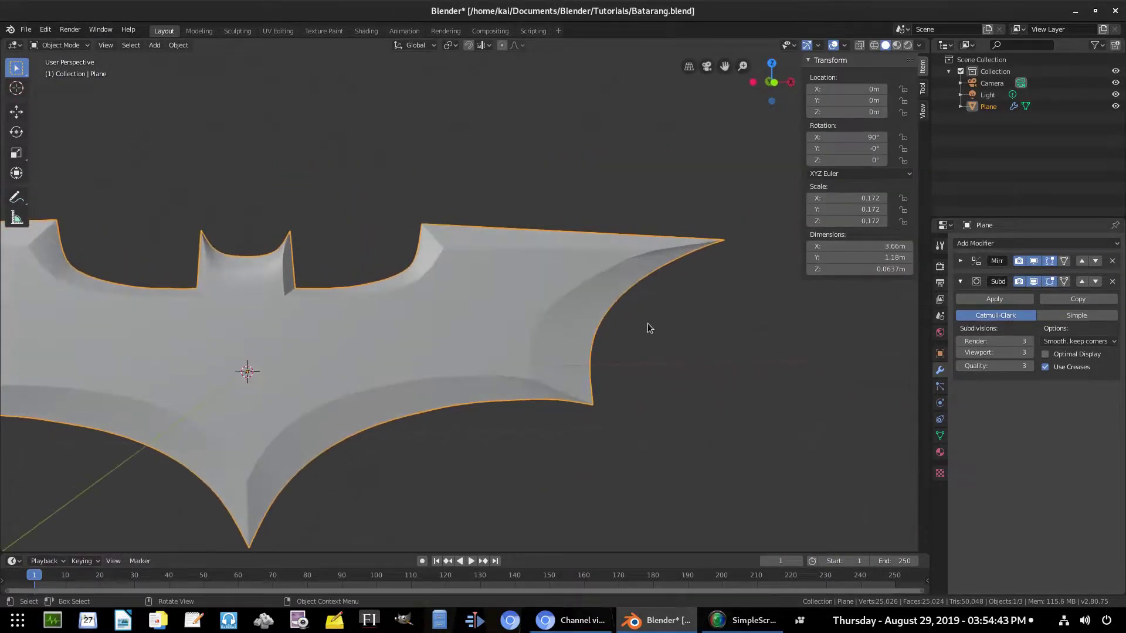
Select two vertices near the right wing tip in Edit Mode.
{"action": "mouse_move", "coordinate": [647, 323]}
{"action": "middle_mouse_down"}
{"action": "mouse_move", "coordinate": [737, 301]}
{"action": "mouse_move", "coordinate": [684, 311]}
{"action": "mouse_move", "coordinate": [626, 344]}
{"action": "mouse_move", "coordinate": [484, 265]}
{"action": "middle_mouse_up"}
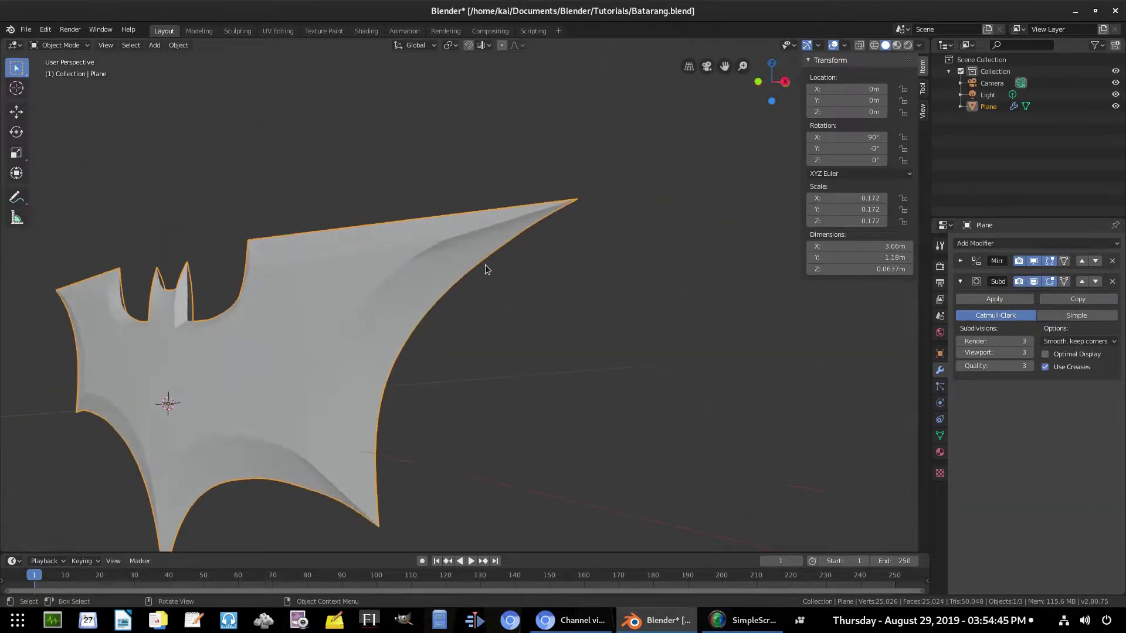
{"action": "scroll", "coordinate": [485, 265], "scroll_direction": "up", "scroll_amount": 3}
{"action": "mouse_move", "coordinate": [543, 216]}
{"action": "middle_mouse_down"}
{"action": "mouse_move", "coordinate": [578, 169]}
{"action": "mouse_move", "coordinate": [543, 271]}
{"action": "mouse_move", "coordinate": [679, 360]}
{"action": "middle_mouse_up"}
{"action": "scroll", "coordinate": [679, 360], "scroll_direction": "up", "scroll_amount": 1}
{"action": "key", "text": "Tab"}
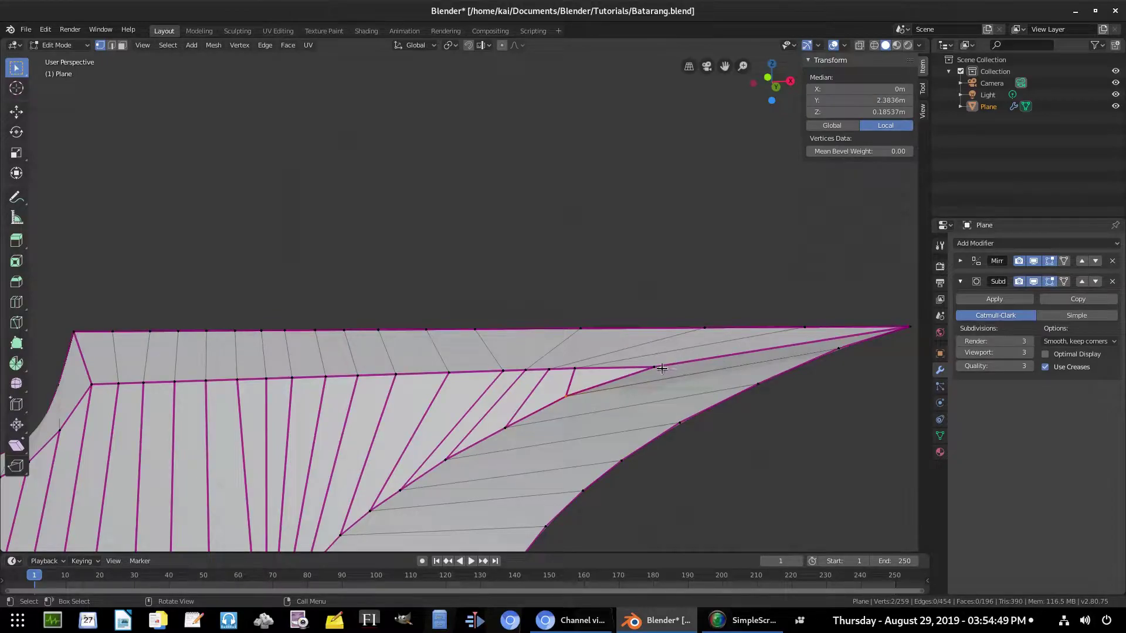
{"action": "left_click", "coordinate": [661, 368]}
{"action": "mouse_move", "coordinate": [661, 368]}
{"action": "middle_mouse_down"}
{"action": "mouse_move", "coordinate": [495, 382]}
{"action": "mouse_move", "coordinate": [174, 335]}
{"action": "mouse_move", "coordinate": [516, 357]}
{"action": "mouse_move", "coordinate": [406, 334]}
{"action": "mouse_move", "coordinate": [510, 411]}
{"action": "mouse_move", "coordinate": [568, 420]}
{"action": "mouse_move", "coordinate": [533, 390]}
{"action": "middle_mouse_up"}
{"action": "left_click", "coordinate": [405, 330], "text": "shift"}
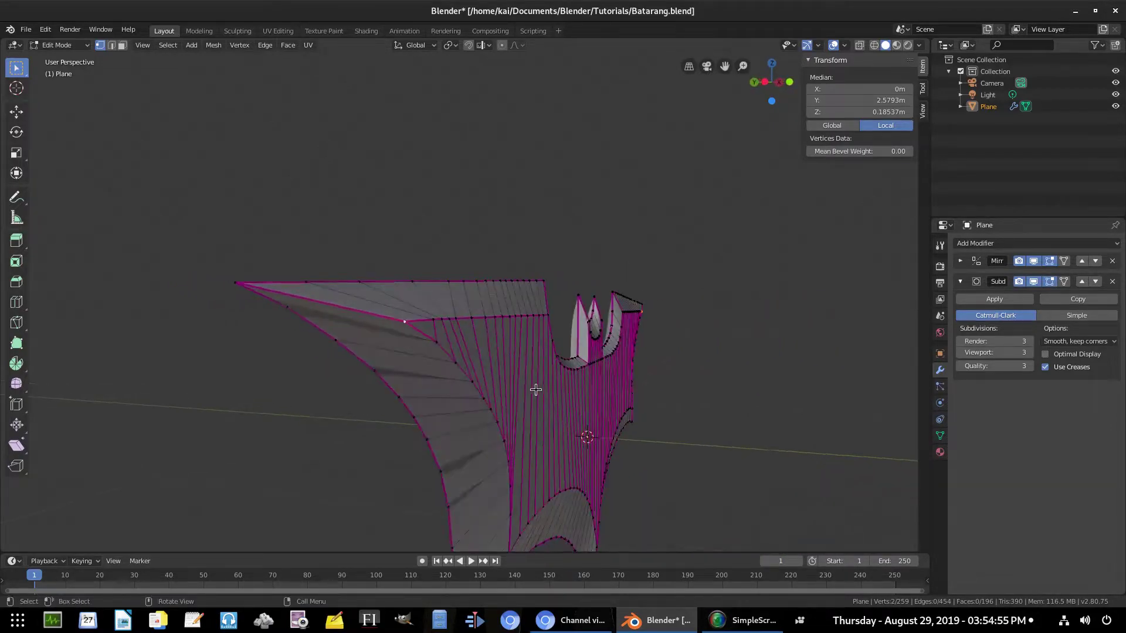
Nudge the two wing-tip vertices slightly, toggling Object Mode to preview the shape.
{"action": "key", "text": "Tab"}
{"action": "key", "text": "Tab"}
{"action": "key", "text": "g"}
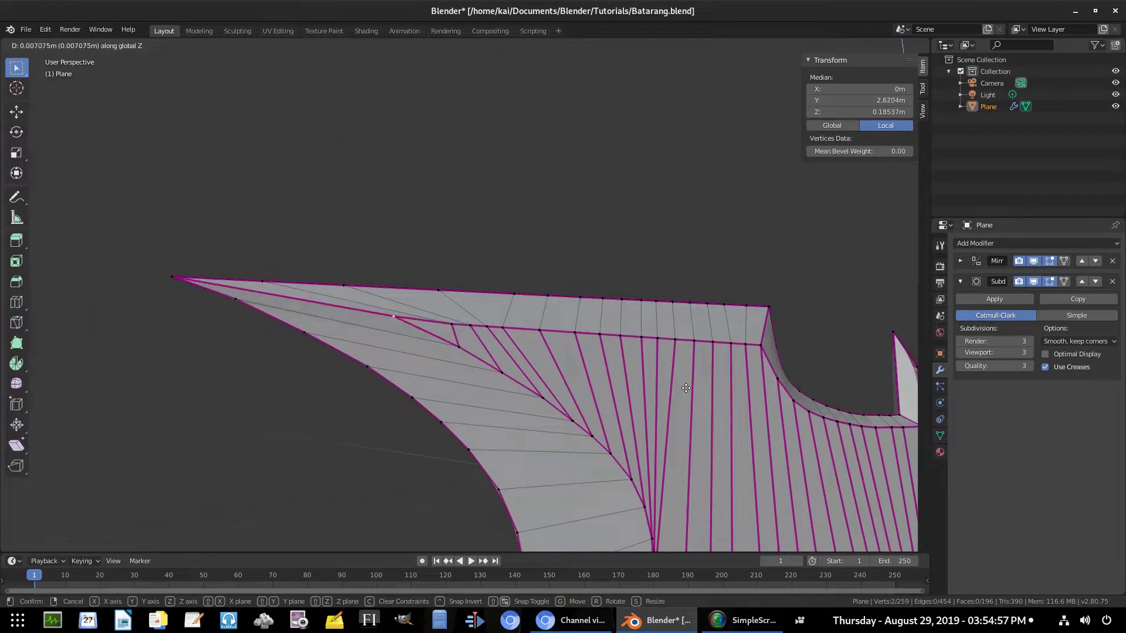
{"action": "left_click", "coordinate": [689, 393]}
{"action": "key", "text": "Tab"}
{"action": "middle_click_drag", "start_coordinate": [630, 399], "coordinate": [603, 388]}
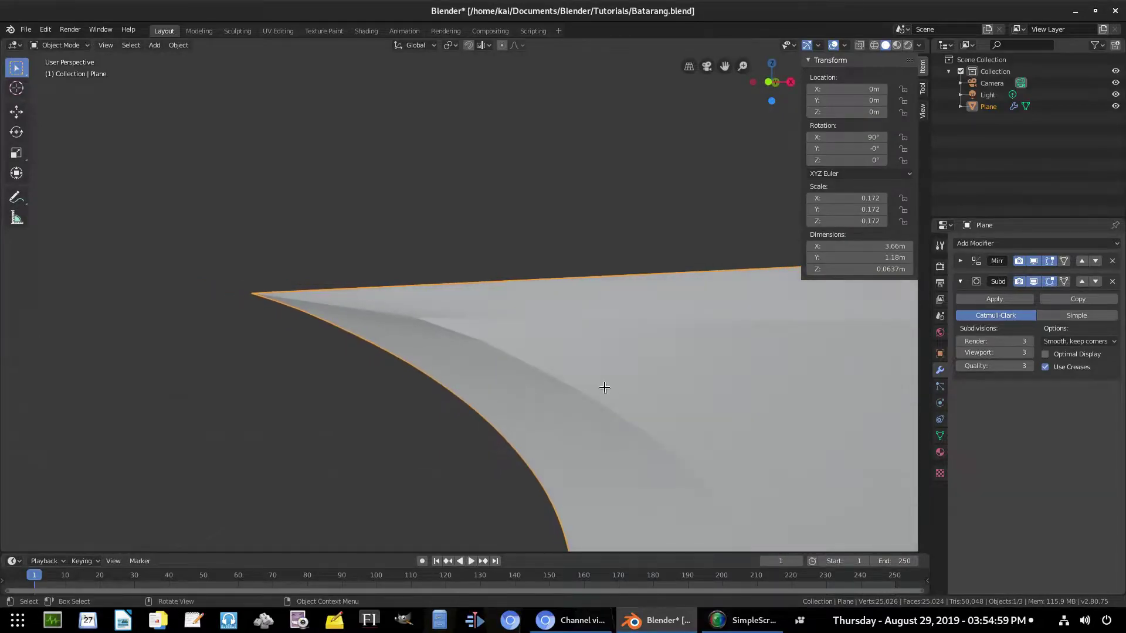
{"action": "key", "text": "Tab"}
Move the wing-tip vertices about 0.007 m along Z.
{"action": "key", "text": "g"}
{"action": "key", "text": "z"}
{"action": "left_click", "coordinate": [609, 385]}
{"action": "key", "text": "Tab"}
{"action": "scroll", "coordinate": [610, 382], "scroll_direction": "down", "scroll_amount": 2}
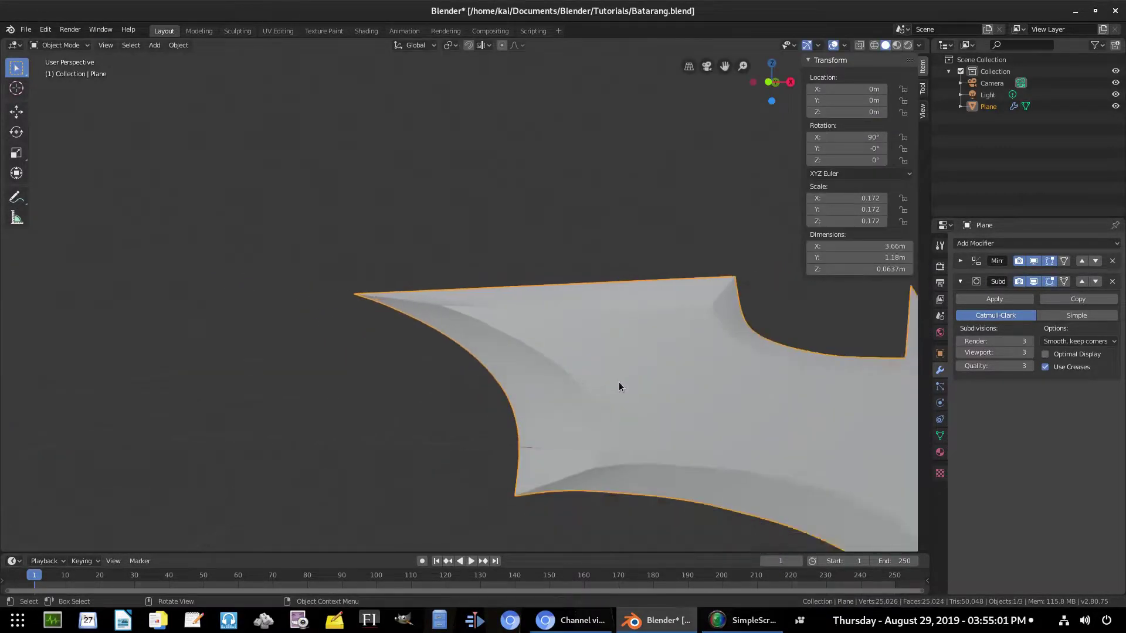
{"action": "scroll", "coordinate": [618, 382], "scroll_direction": "down", "scroll_amount": 3}
{"action": "scroll", "coordinate": [689, 390], "scroll_direction": "down", "scroll_amount": 3}
{"action": "scroll", "coordinate": [457, 378], "scroll_direction": "up", "scroll_amount": 2}
{"action": "scroll", "coordinate": [615, 375], "scroll_direction": "up", "scroll_amount": 2}
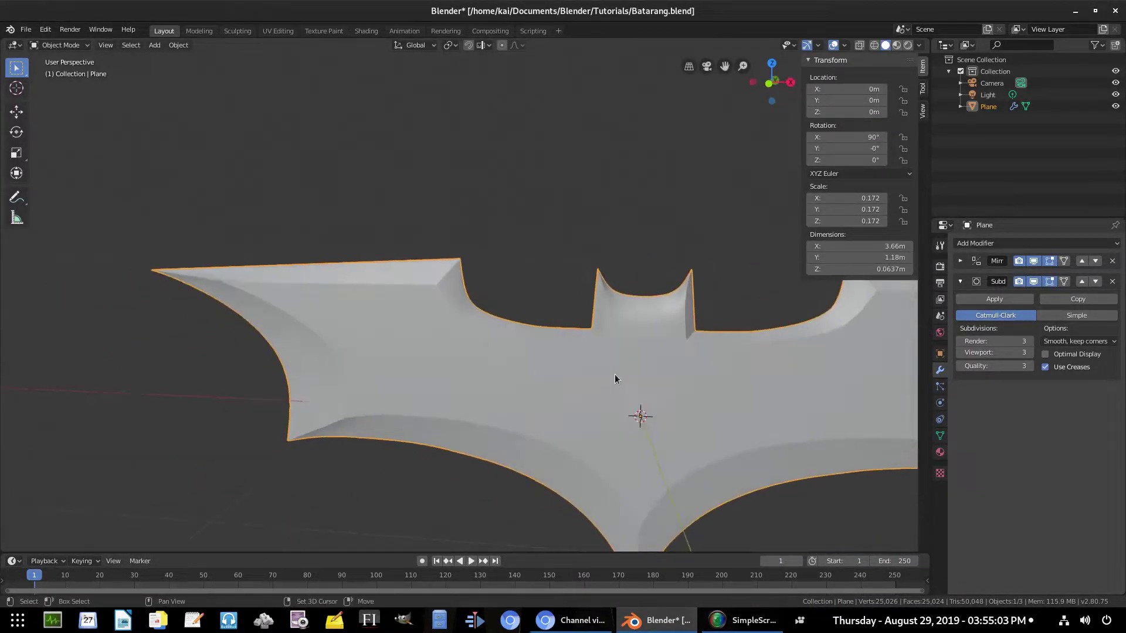
Apply Object > Shade Smooth to the batarang, viewed up close at the central ears.
{"action": "mouse_move", "coordinate": [499, 351]}
{"action": "middle_mouse_down"}
{"action": "mouse_move", "coordinate": [577, 405]}
{"action": "mouse_move", "coordinate": [408, 269]}
{"action": "middle_mouse_up"}
{"action": "scroll", "coordinate": [529, 326], "scroll_direction": "up", "scroll_amount": 2}
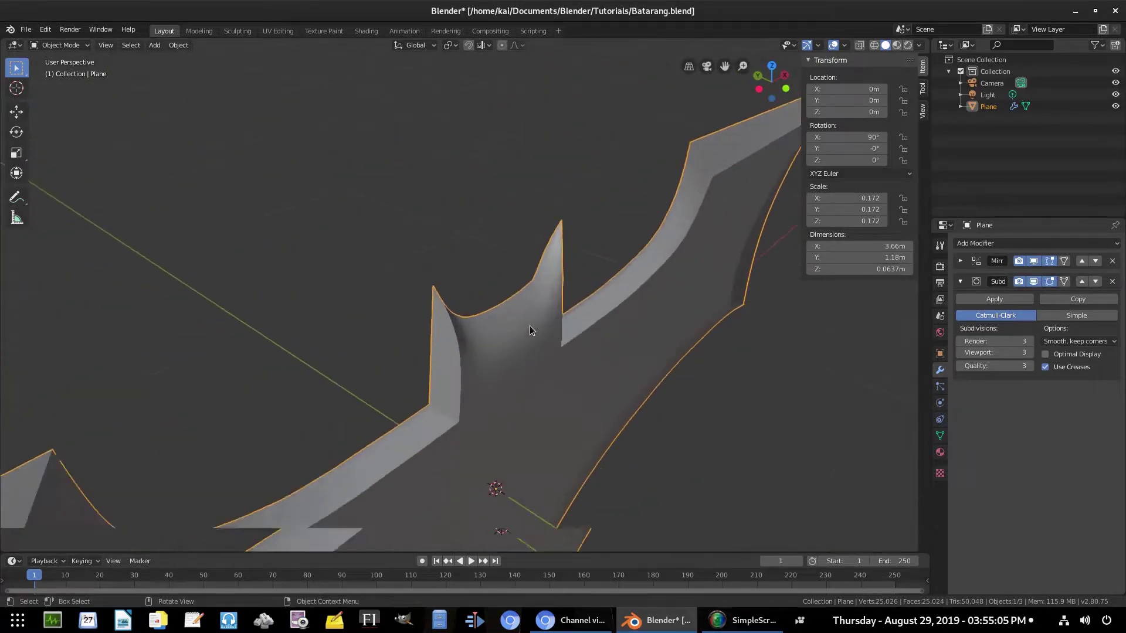
{"action": "scroll", "coordinate": [657, 441], "scroll_direction": "up", "scroll_amount": 2}
{"action": "scroll", "coordinate": [476, 255], "scroll_direction": "up", "scroll_amount": 1}
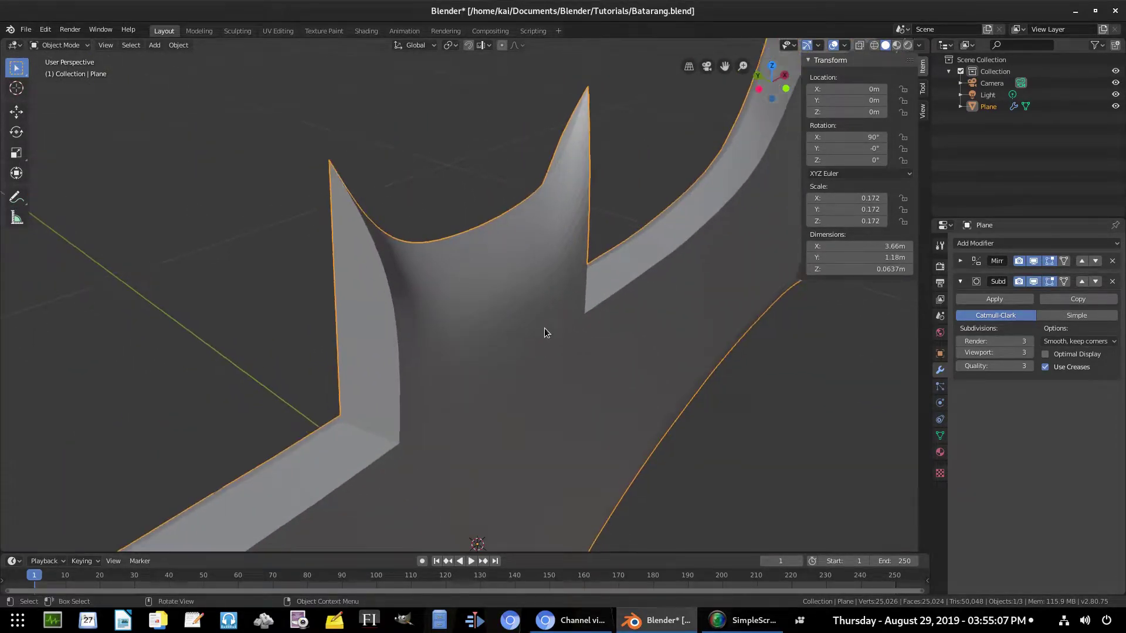
{"action": "scroll", "coordinate": [513, 277], "scroll_direction": "up", "scroll_amount": 3}
{"action": "scroll", "coordinate": [560, 429], "scroll_direction": "up", "scroll_amount": 2}
{"action": "scroll", "coordinate": [577, 442], "scroll_direction": "down", "scroll_amount": 2}
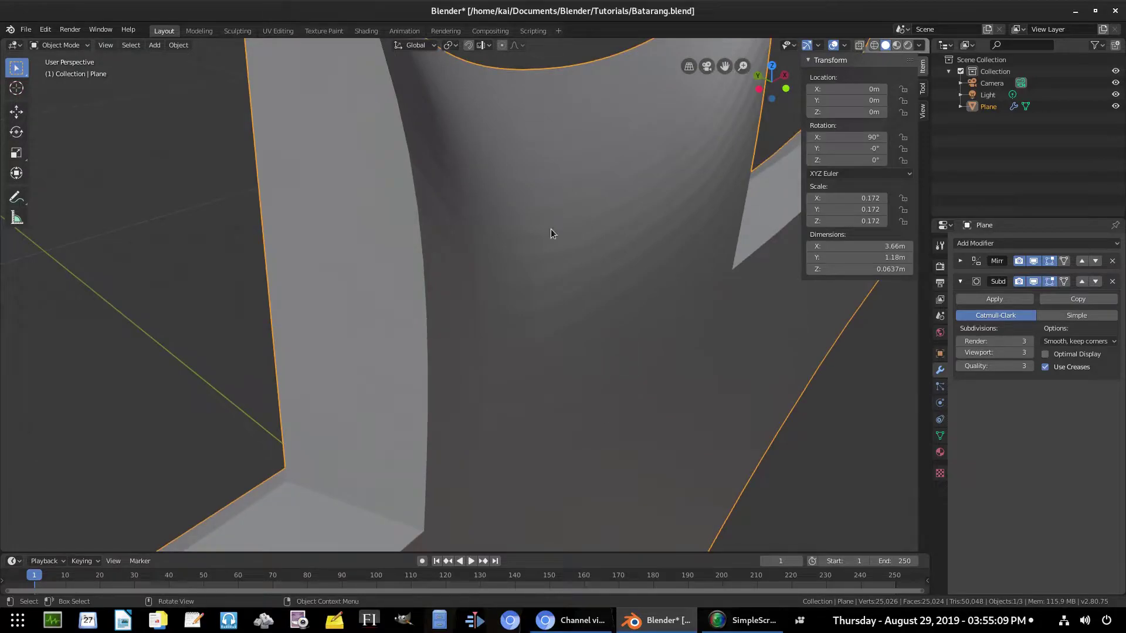
{"action": "scroll", "coordinate": [555, 205], "scroll_direction": "up", "scroll_amount": 2}
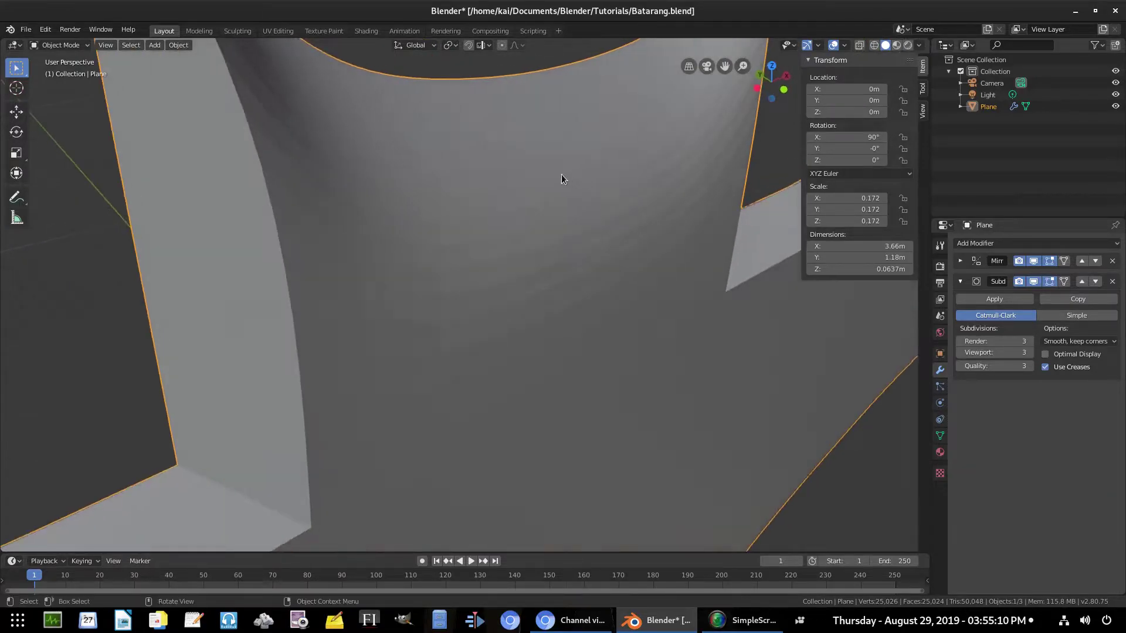
{"action": "left_click", "coordinate": [183, 47]}
{"action": "left_click", "coordinate": [230, 278]}
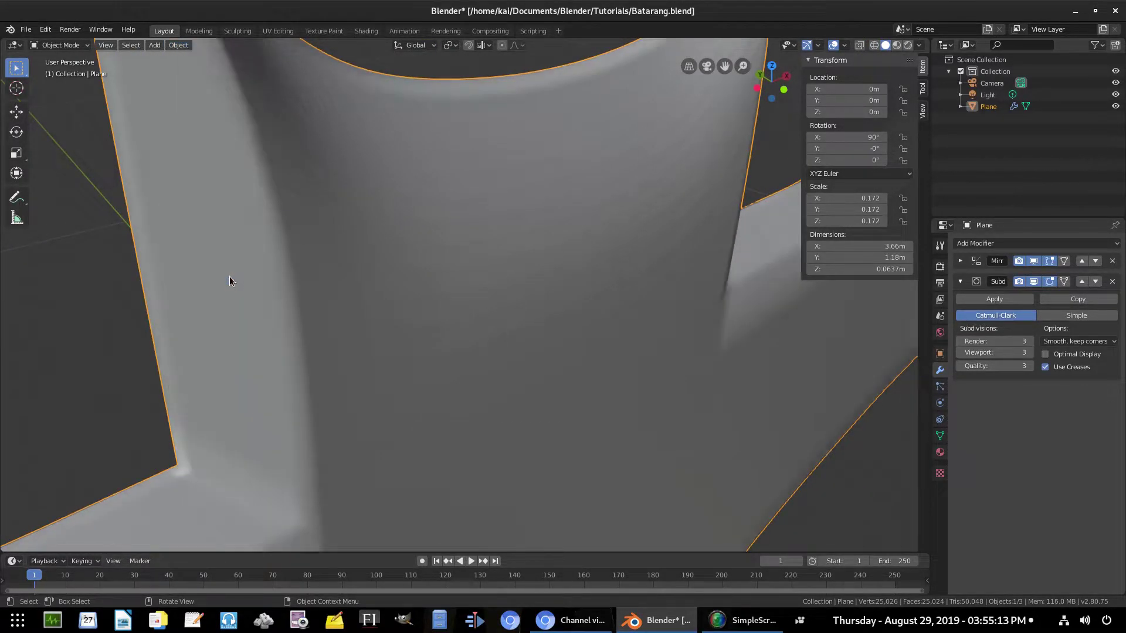
{"action": "scroll", "coordinate": [230, 281], "scroll_direction": "down", "scroll_amount": 2}
{"action": "middle_click_drag", "start_coordinate": [389, 290], "coordinate": [504, 288], "text": "shift"}
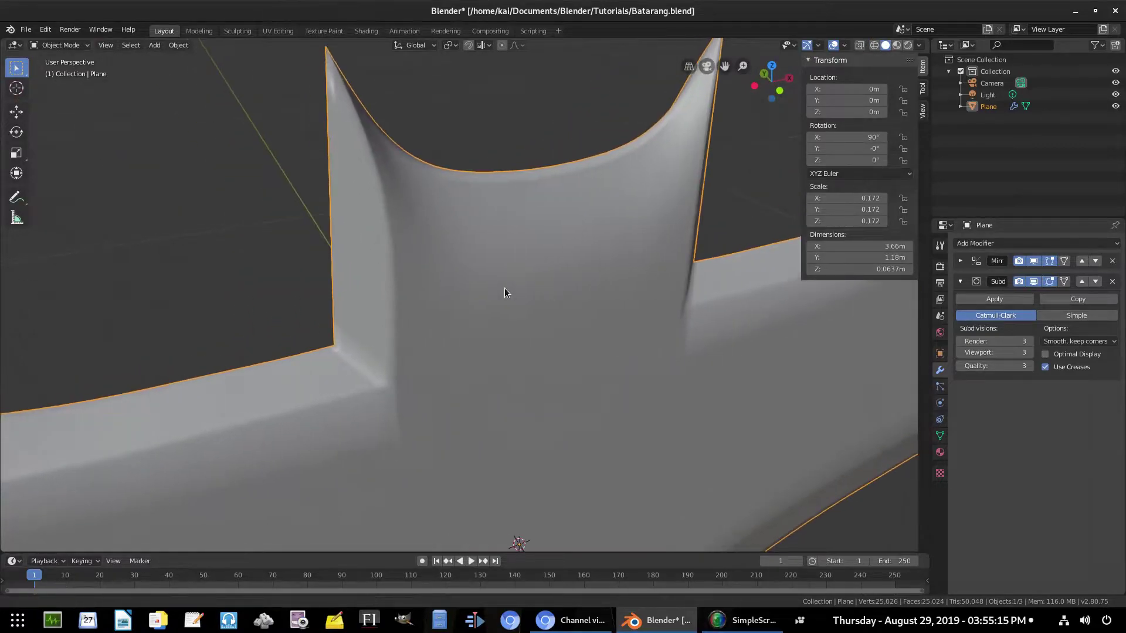
Enable Auto Smooth under Object Data > Normals with a 25° angle.
{"action": "left_click", "coordinate": [941, 438]}
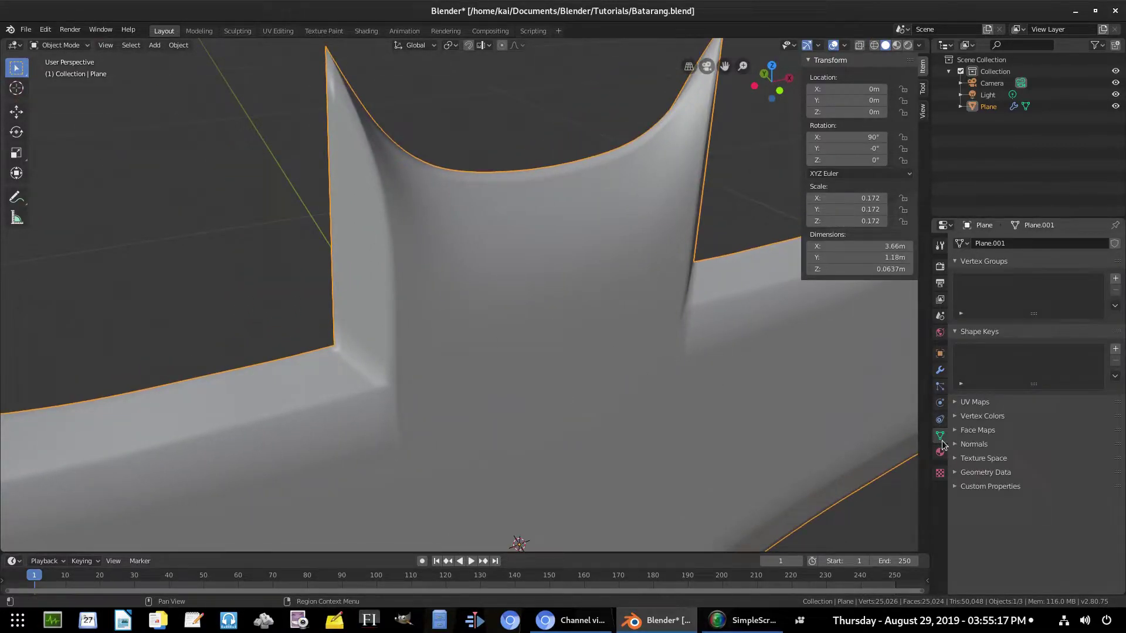
{"action": "left_click", "coordinate": [964, 445]}
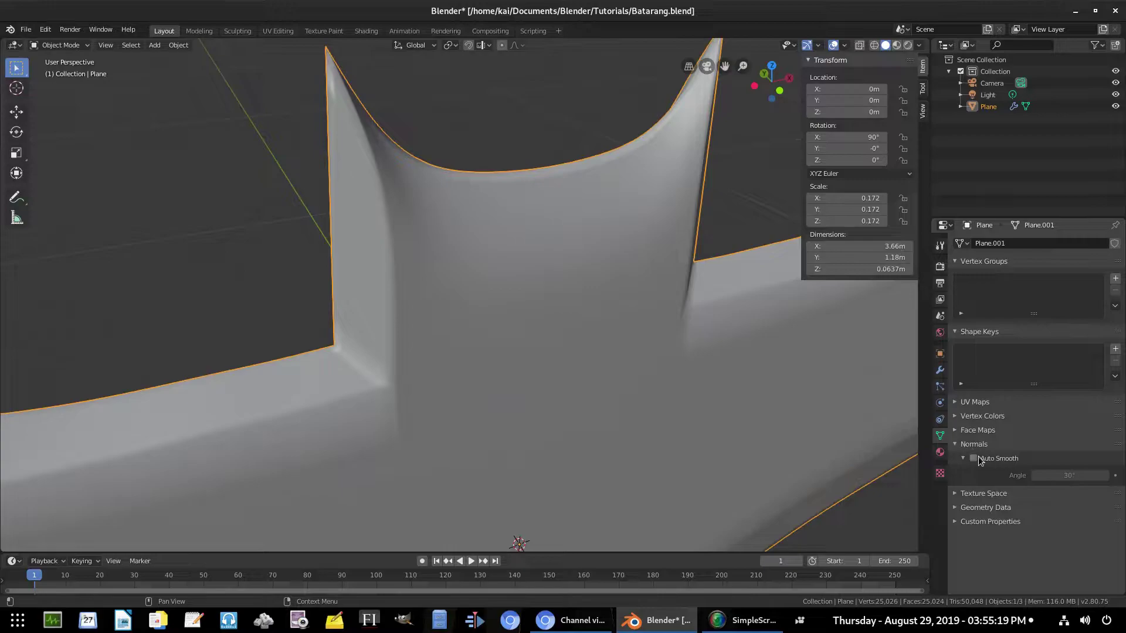
{"action": "left_click", "coordinate": [974, 458]}
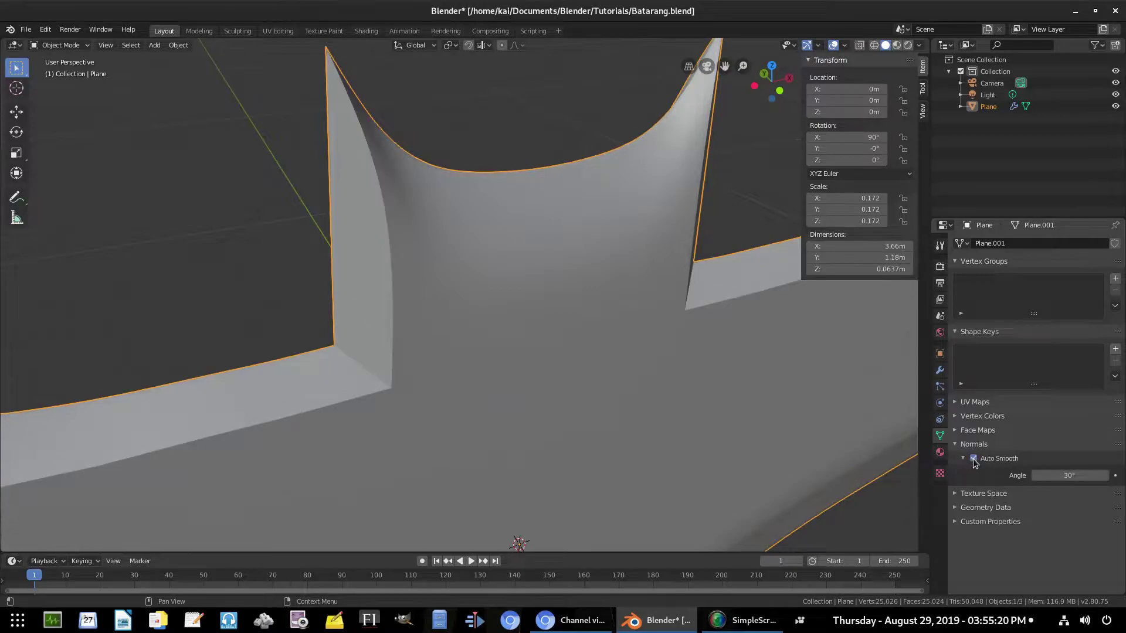
{"action": "left_click", "coordinate": [1066, 477]}
{"action": "key", "text": "Return"}
{"action": "scroll", "coordinate": [469, 396], "scroll_direction": "down", "scroll_amount": 5}
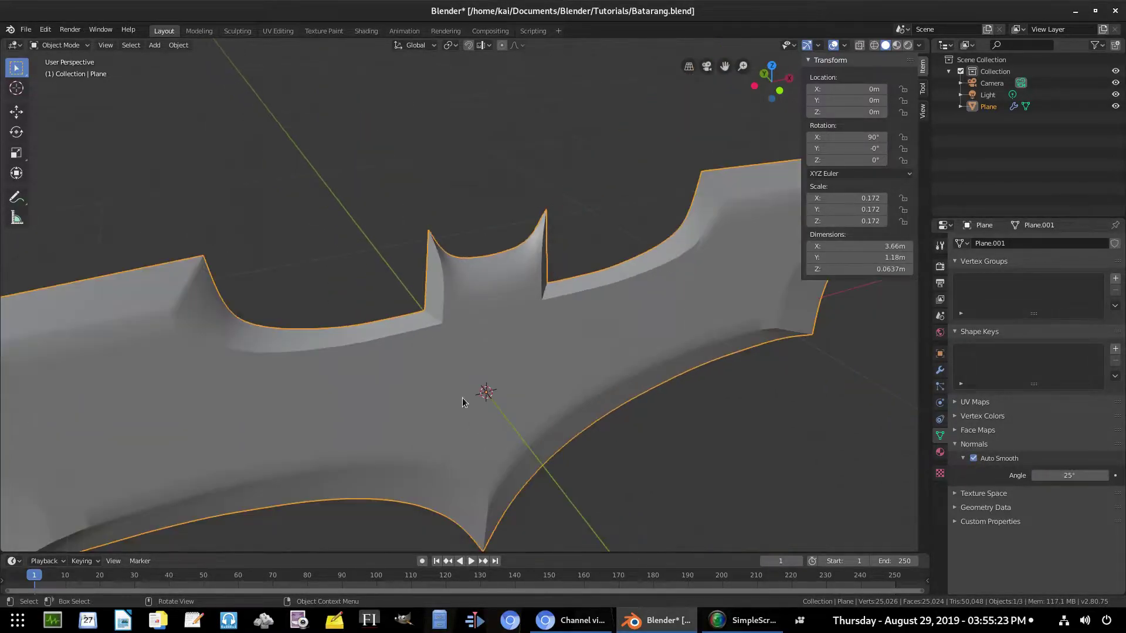
{"action": "mouse_move", "coordinate": [466, 398]}
{"action": "middle_mouse_down"}
{"action": "mouse_move", "coordinate": [616, 289]}
{"action": "mouse_move", "coordinate": [571, 274]}
{"action": "mouse_move", "coordinate": [646, 316]}
{"action": "middle_mouse_up"}
{"action": "left_click_drag", "start_coordinate": [1069, 475], "coordinate": [1064, 475]}
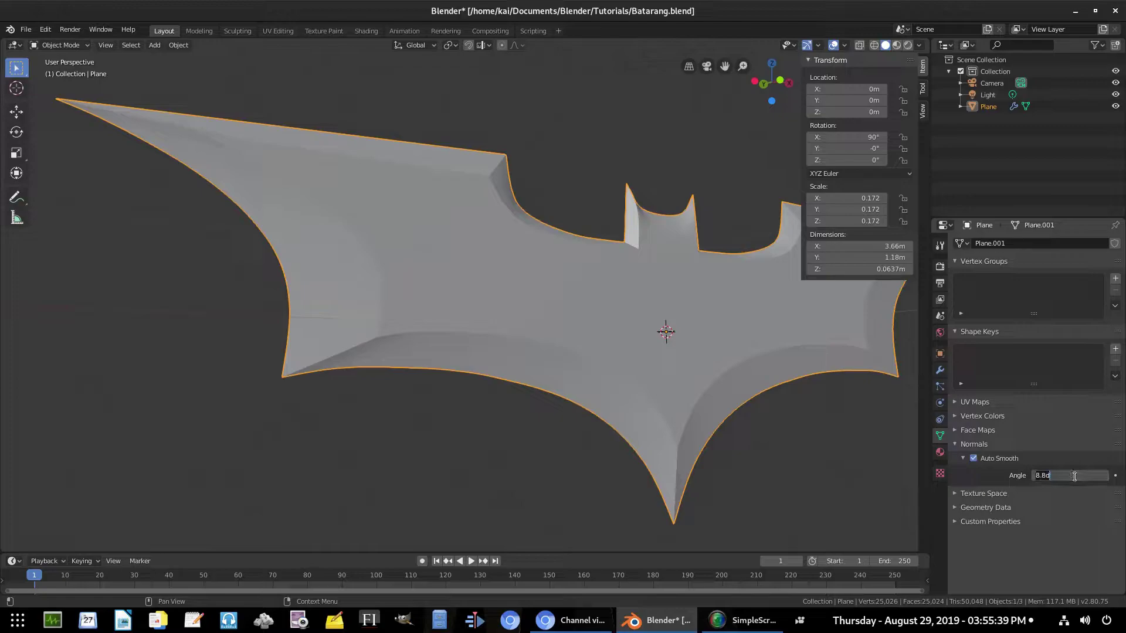
Fine-tune the Auto Smooth angle down to 7° while watching the batarang's ears.
{"action": "scroll", "coordinate": [634, 430], "scroll_direction": "up", "scroll_amount": 1}
{"action": "scroll", "coordinate": [608, 427], "scroll_direction": "up", "scroll_amount": 2}
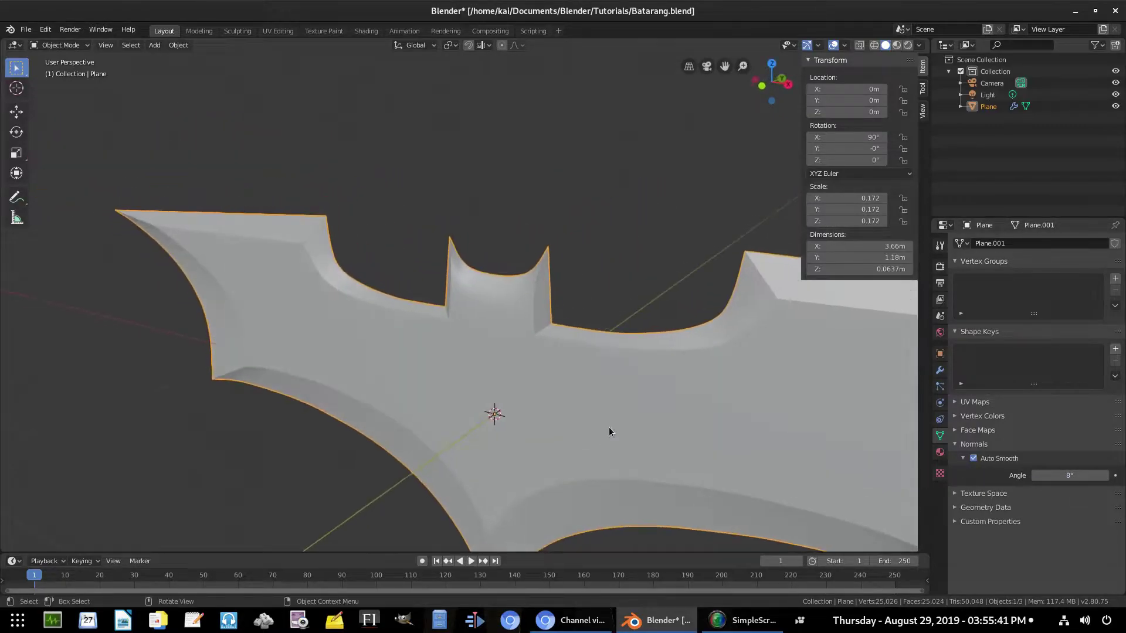
{"action": "scroll", "coordinate": [612, 386], "scroll_direction": "up", "scroll_amount": 3}
{"action": "middle_click_drag", "start_coordinate": [404, 227], "coordinate": [465, 362], "text": "shift"}
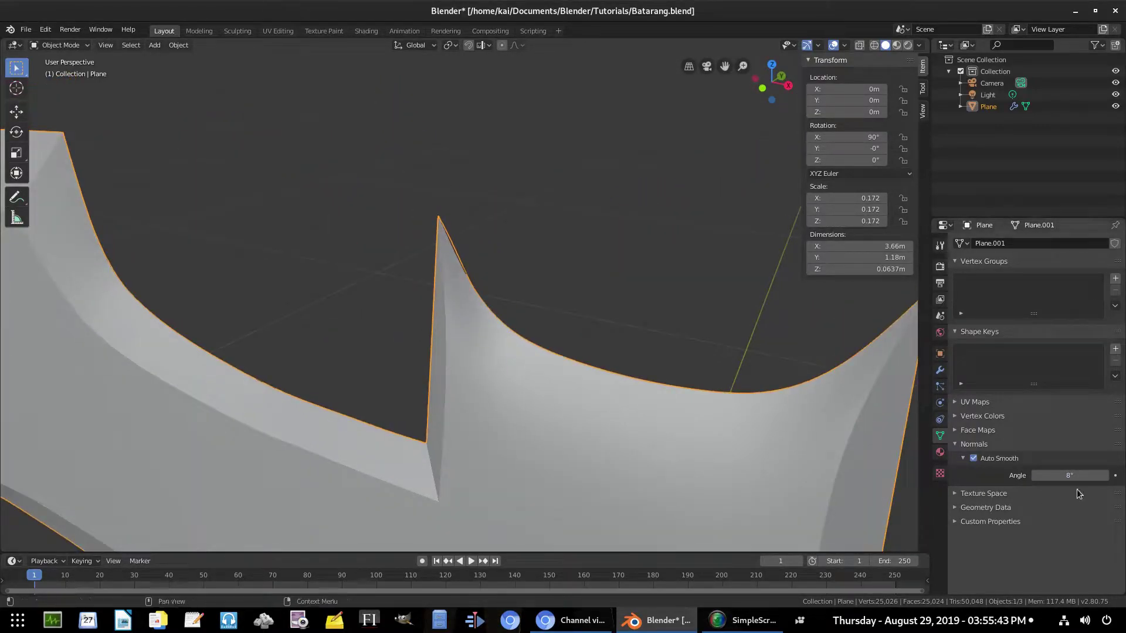
{"action": "left_click_drag", "start_coordinate": [1038, 478], "coordinate": [1032, 478]}
{"action": "left_click_drag", "start_coordinate": [1105, 478], "coordinate": [1111, 478]}
{"action": "mouse_move", "coordinate": [575, 411]}
{"action": "middle_mouse_down"}
{"action": "mouse_move", "coordinate": [585, 421]}
{"action": "mouse_move", "coordinate": [552, 406]}
{"action": "mouse_move", "coordinate": [563, 410]}
{"action": "middle_mouse_up"}
{"action": "scroll", "coordinate": [586, 421], "scroll_direction": "down", "scroll_amount": 5}
{"action": "left_click_drag", "start_coordinate": [1041, 478], "coordinate": [1029, 479]}
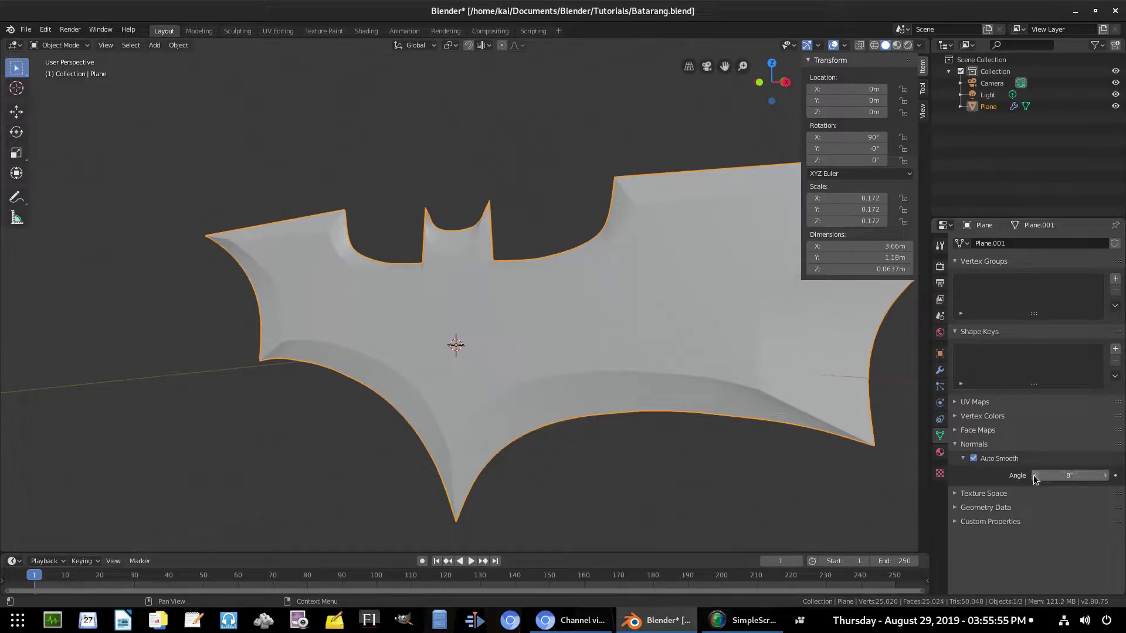
{"action": "middle_click_drag", "start_coordinate": [733, 405], "coordinate": [768, 410]}
{"action": "left_click_drag", "start_coordinate": [1049, 475], "coordinate": [1042, 475]}
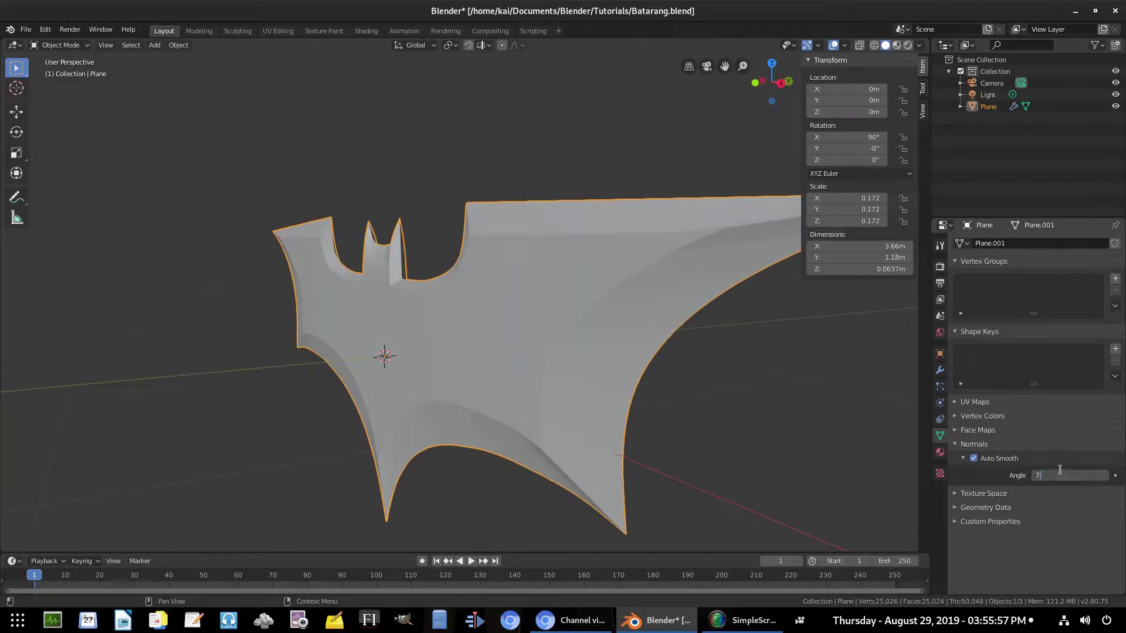
{"action": "mouse_move", "coordinate": [546, 445]}
{"action": "middle_mouse_down"}
{"action": "mouse_move", "coordinate": [593, 385]}
{"action": "mouse_move", "coordinate": [516, 337]}
{"action": "mouse_move", "coordinate": [553, 361]}
{"action": "mouse_move", "coordinate": [649, 352]}
{"action": "mouse_move", "coordinate": [334, 332]}
{"action": "middle_mouse_up"}
{"action": "scroll", "coordinate": [553, 362], "scroll_direction": "down", "scroll_amount": 5}
Nudge a single vertex on the inner bevel line slightly, then leave Edit Mode.
{"action": "key", "text": "Tab"}
{"action": "scroll", "coordinate": [334, 333], "scroll_direction": "up", "scroll_amount": 3}
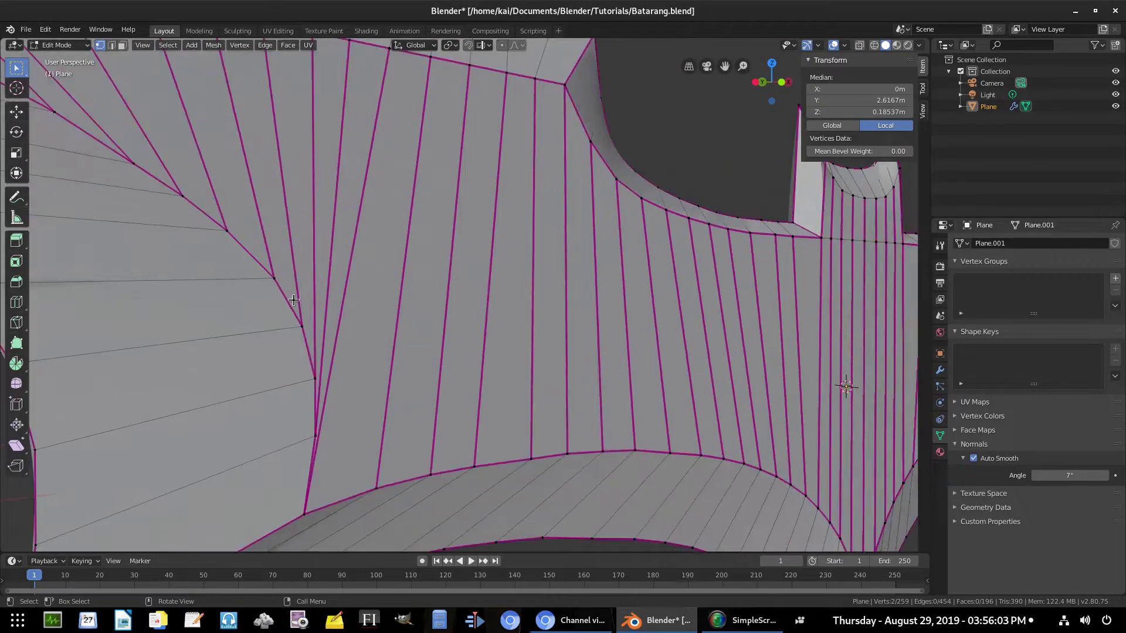
{"action": "left_click", "coordinate": [314, 375]}
{"action": "key", "text": "g"}
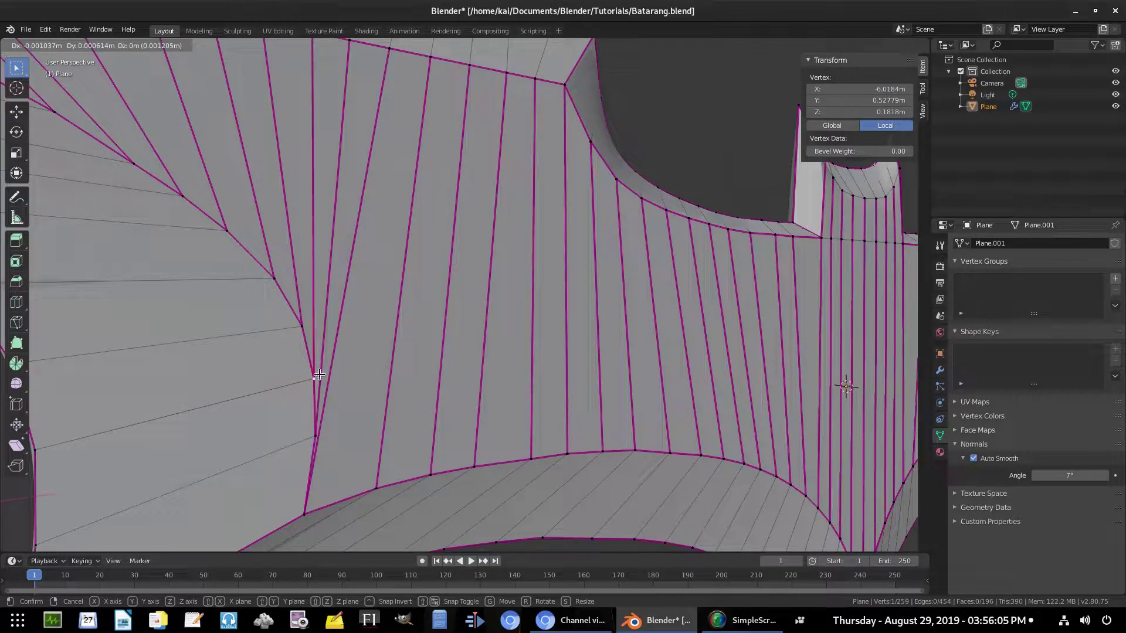
{"action": "left_click", "coordinate": [319, 375]}
{"action": "scroll", "coordinate": [323, 333], "scroll_direction": "down", "scroll_amount": 5}
{"action": "key", "text": "Tab"}
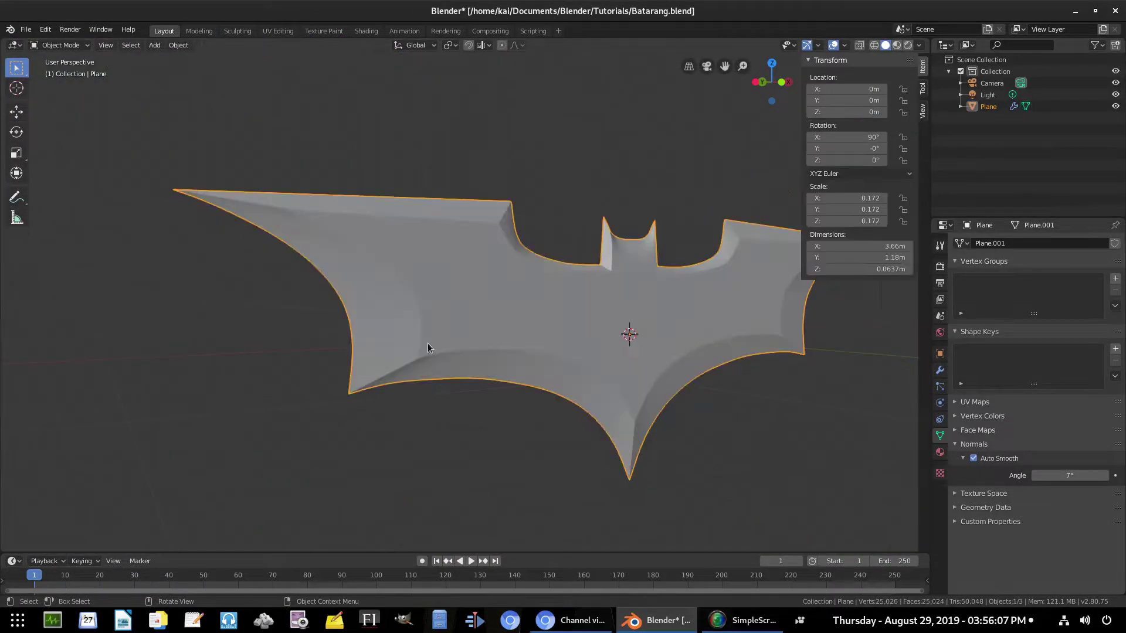
Check the adjusted vertex in front orthographic view (Numpad 1), toggling Edit Mode.
{"action": "scroll", "coordinate": [427, 343], "scroll_direction": "up", "scroll_amount": 2}
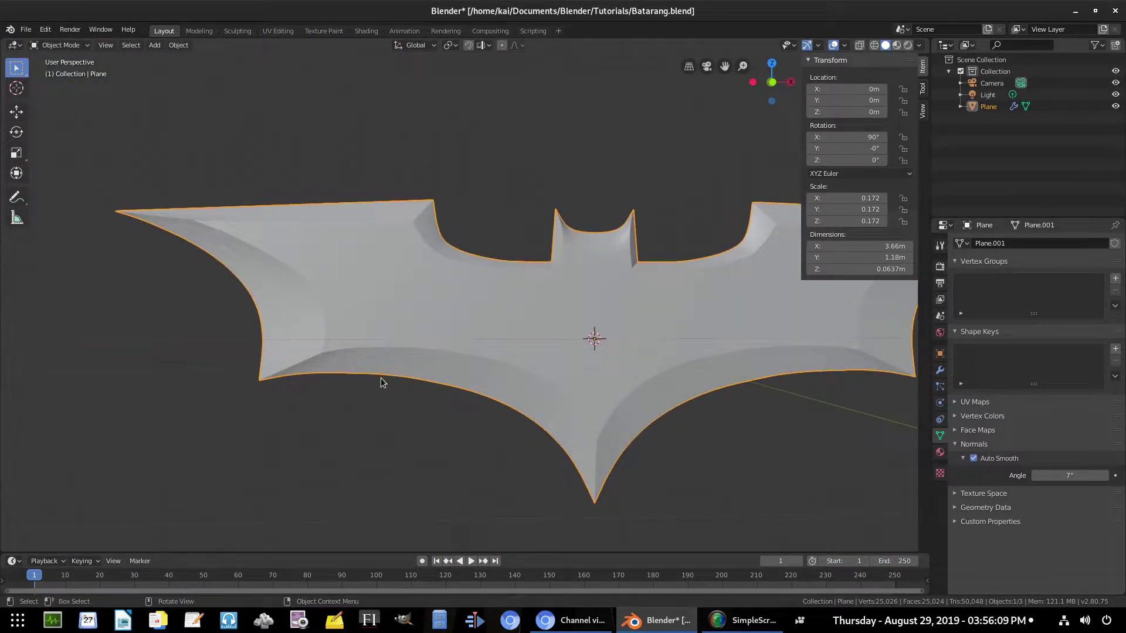
{"action": "middle_click_drag", "start_coordinate": [381, 377], "coordinate": [647, 367]}
{"action": "key", "text": "KP_1"}
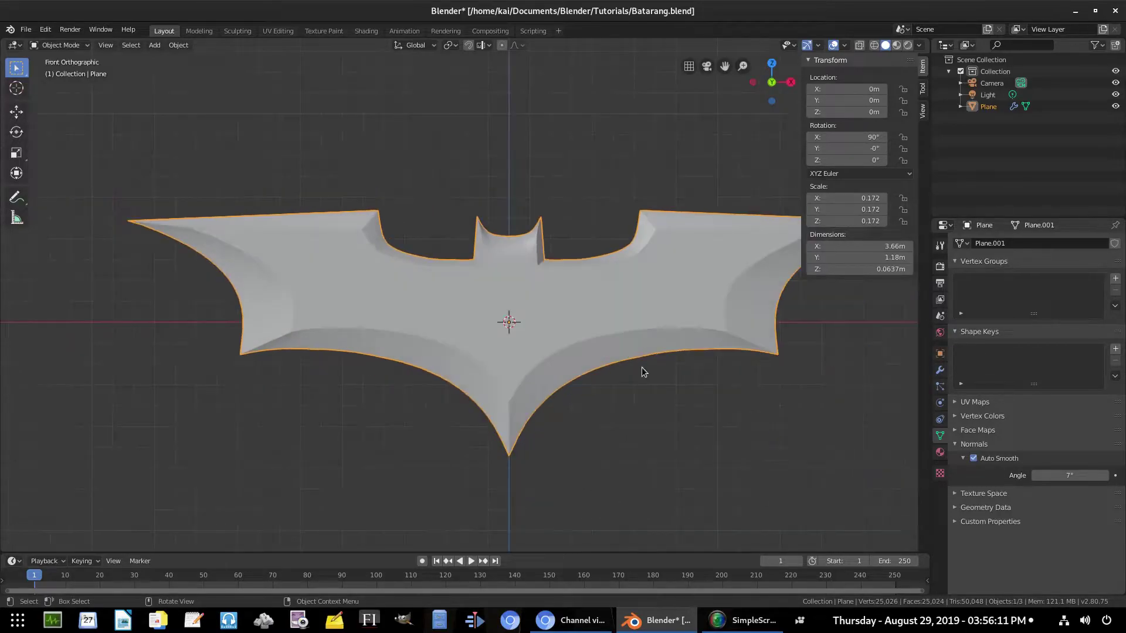
{"action": "key", "text": "Tab"}
{"action": "scroll", "coordinate": [584, 285], "scroll_direction": "up", "scroll_amount": 2}
{"action": "scroll", "coordinate": [583, 284], "scroll_direction": "up", "scroll_amount": 1}
{"action": "scroll", "coordinate": [610, 302], "scroll_direction": "down", "scroll_amount": 3}
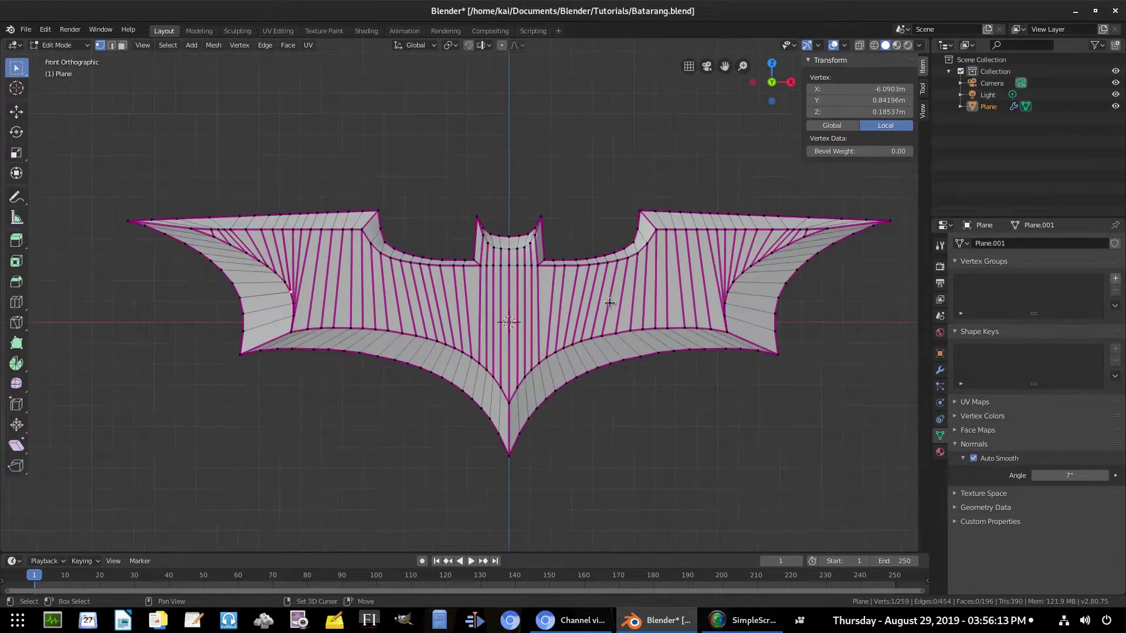
{"action": "middle_click_drag", "start_coordinate": [610, 302], "coordinate": [477, 360]}
{"action": "key", "text": "Tab"}
{"action": "scroll", "coordinate": [476, 360], "scroll_direction": "up", "scroll_amount": 4}
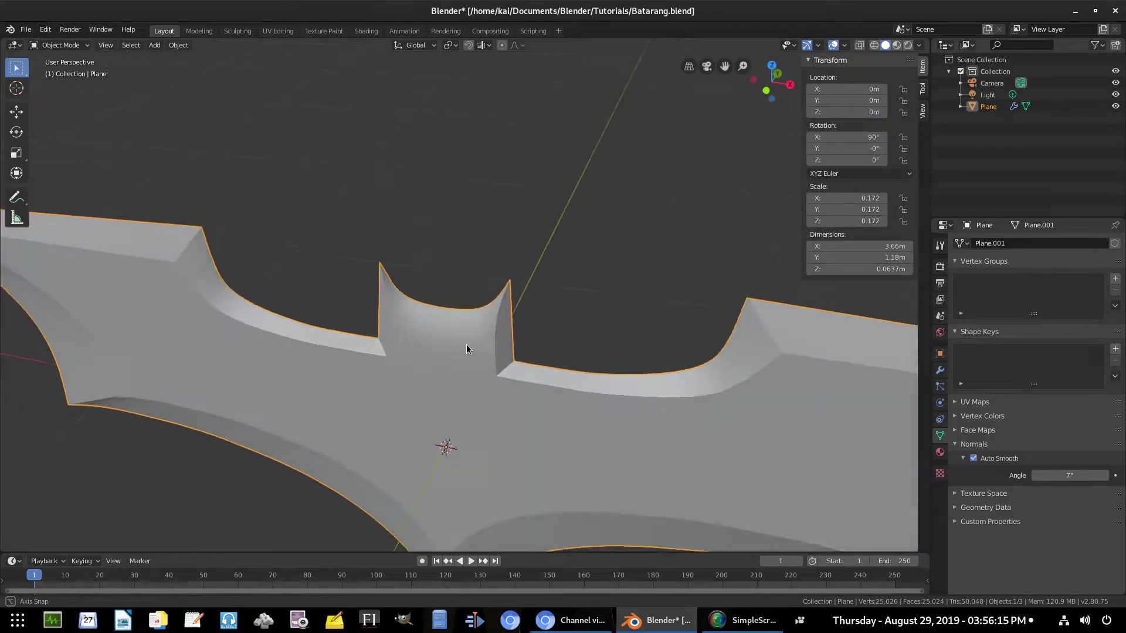
{"action": "scroll", "coordinate": [466, 349], "scroll_direction": "down", "scroll_amount": 2}
Remove the crease (Shift+E, -1) from the edges below the central notch.
{"action": "key", "text": "Tab"}
{"action": "scroll", "coordinate": [325, 211], "scroll_direction": "up", "scroll_amount": 4}
{"action": "scroll", "coordinate": [339, 224], "scroll_direction": "up", "scroll_amount": 2}
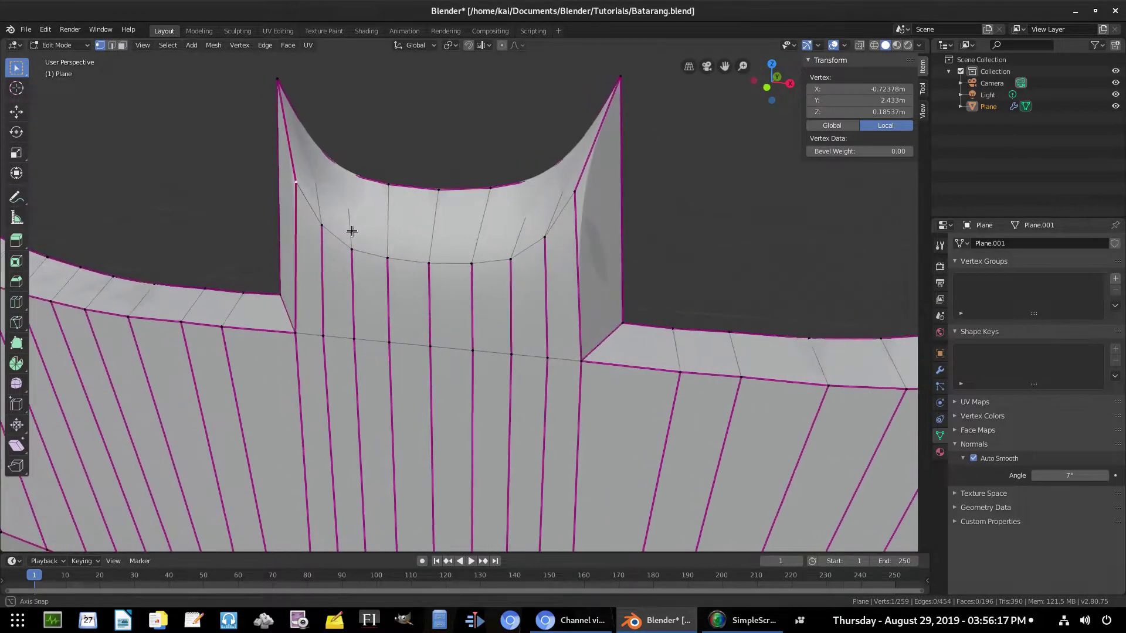
{"action": "left_click", "coordinate": [322, 225], "text": "shift"}
{"action": "left_click", "coordinate": [353, 246], "text": "shift"}
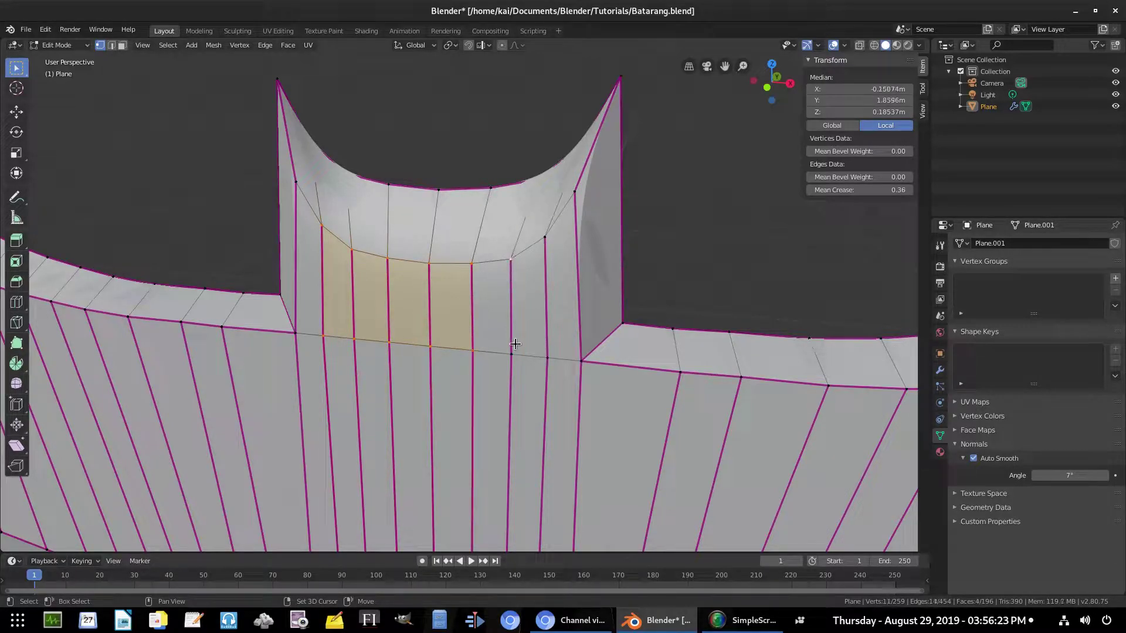
{"action": "key", "text": "shift+e"}
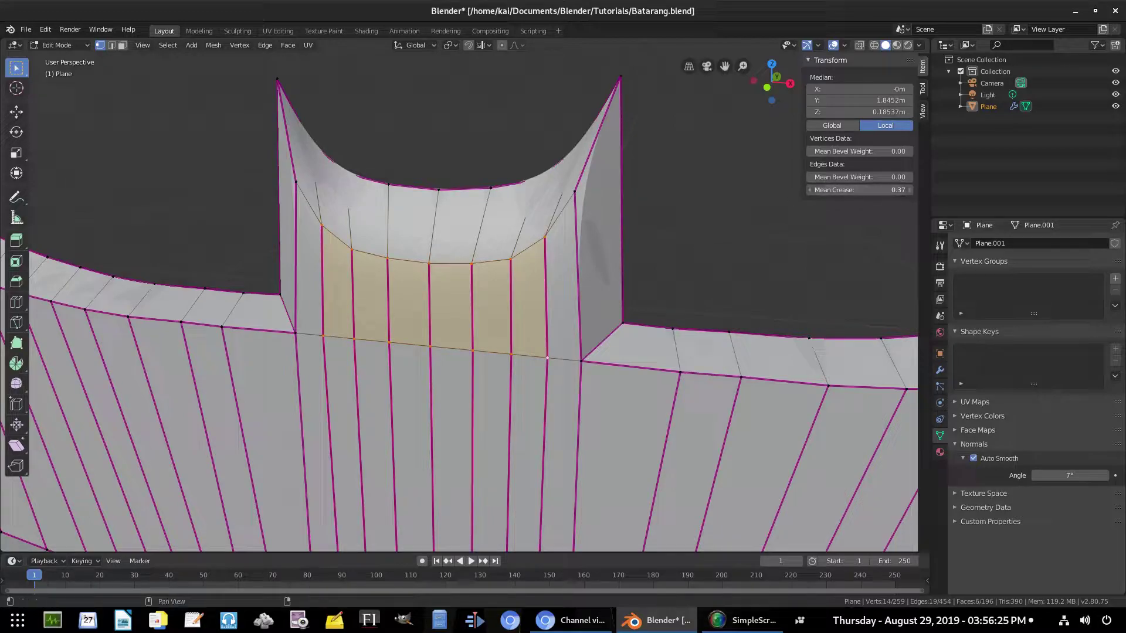
{"action": "type", "text": "-1"}
{"action": "key", "text": "Return"}
Select the notch curve vertices and raise their edge crease to 1.00.
{"action": "left_click", "coordinate": [295, 178]}
{"action": "left_click", "coordinate": [322, 223], "text": "shift"}
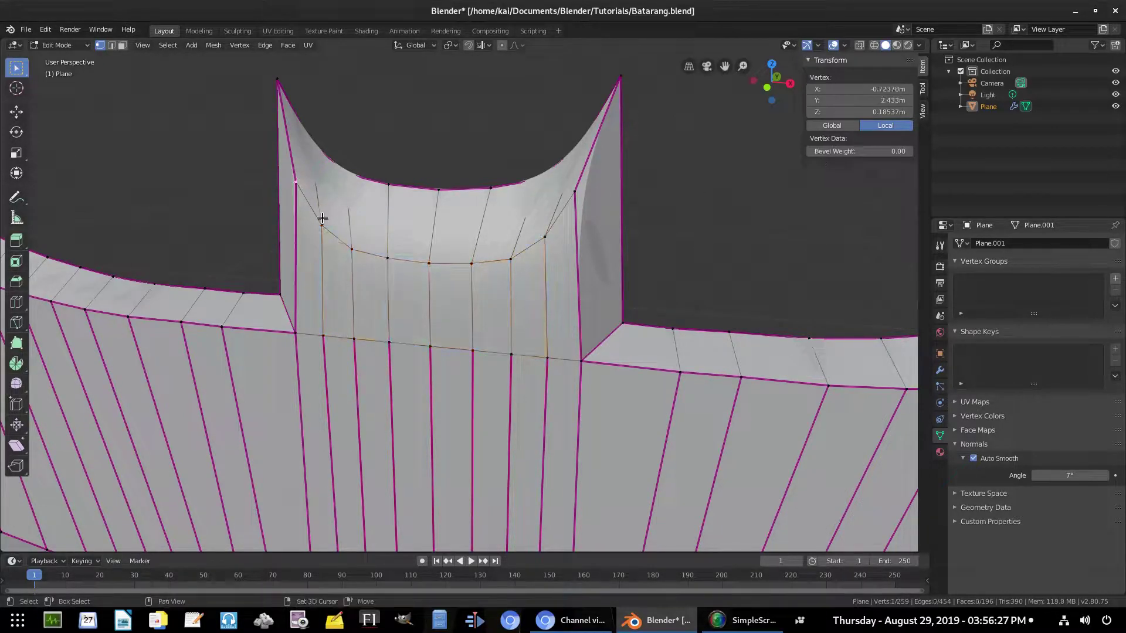
{"action": "left_click", "coordinate": [359, 248], "text": "shift"}
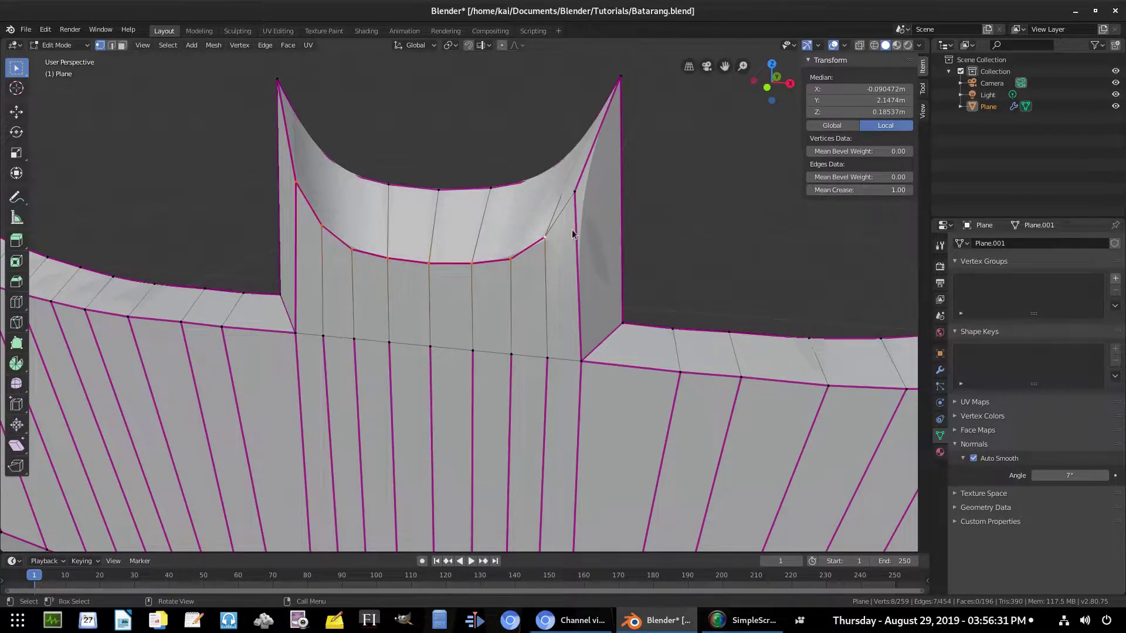
{"action": "key", "text": "Tab"}
{"action": "middle_click_drag", "start_coordinate": [572, 230], "coordinate": [696, 214]}
{"action": "key", "text": "Tab"}
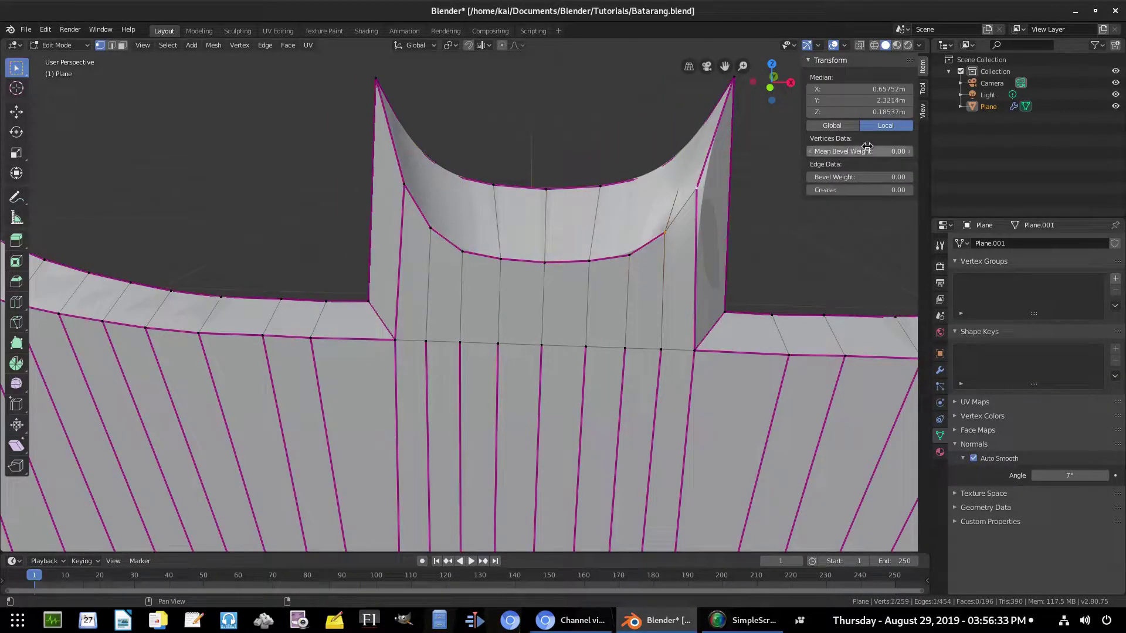
{"action": "left_click_drag", "start_coordinate": [846, 193], "coordinate": [883, 193]}
Return to Object Mode and switch to an orthographic front view of the batarang.
{"action": "key", "text": "Tab"}
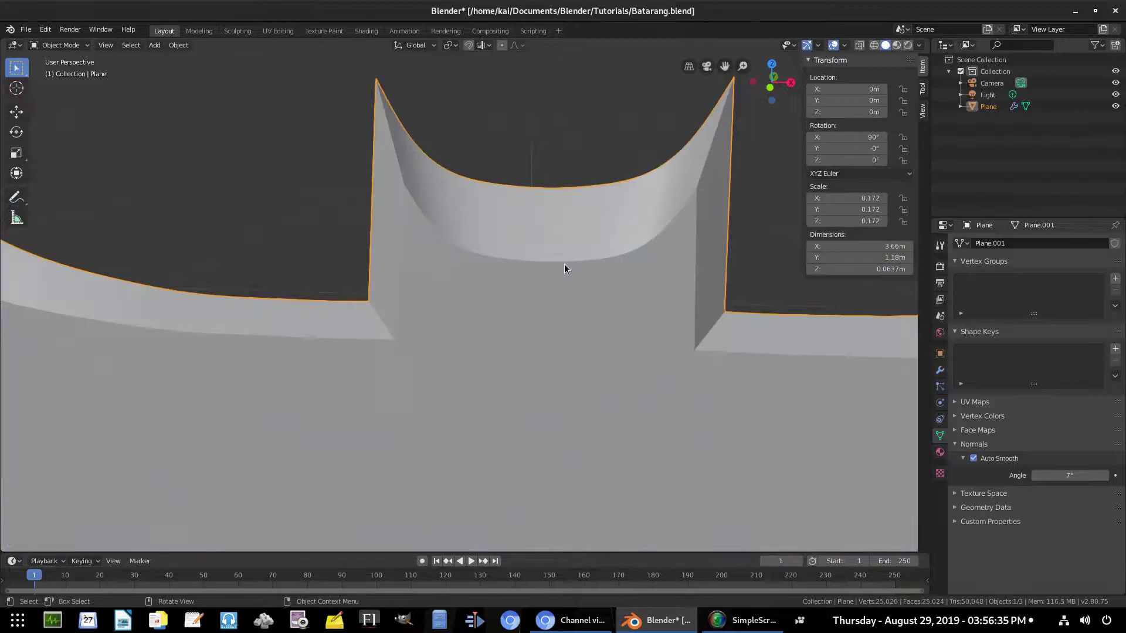
{"action": "middle_click_drag", "start_coordinate": [564, 263], "coordinate": [560, 271]}
{"action": "scroll", "coordinate": [559, 271], "scroll_direction": "down", "scroll_amount": 3}
{"action": "scroll", "coordinate": [388, 183], "scroll_direction": "down", "scroll_amount": 4}
{"action": "key", "text": "KP_5"}
{"action": "scroll", "coordinate": [681, 314], "scroll_direction": "down", "scroll_amount": 2}
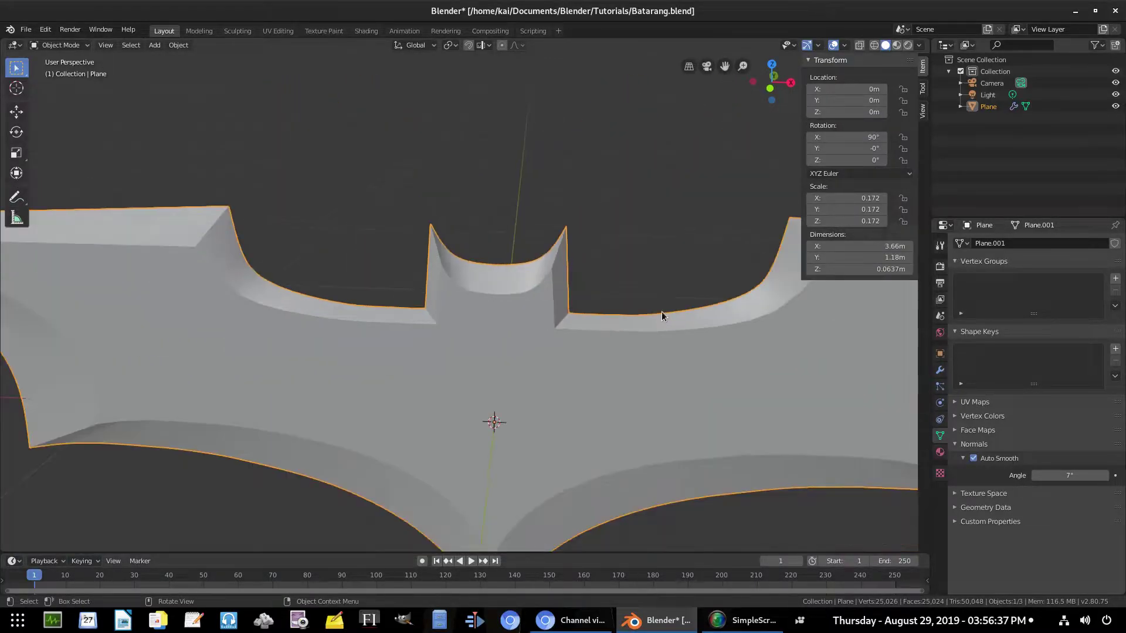
{"action": "scroll", "coordinate": [663, 316], "scroll_direction": "down", "scroll_amount": 1}
{"action": "key", "text": "KP_1"}
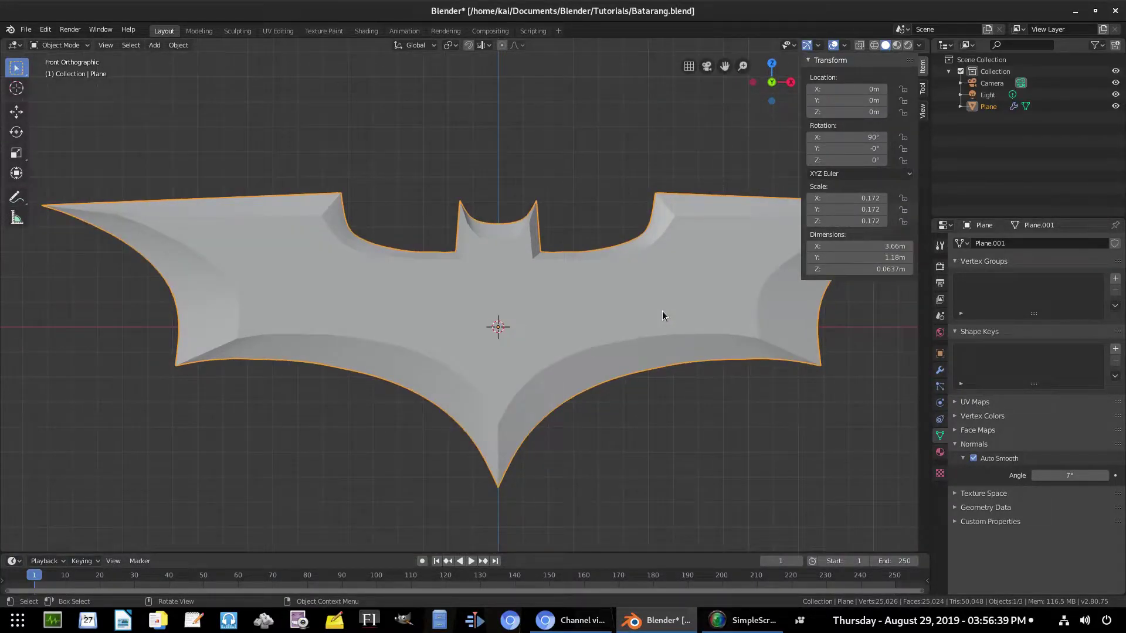
In Edit Mode with nothing selected, view from the right with X-ray on and box-select the inner front vertices.
{"action": "key", "text": "Tab"}
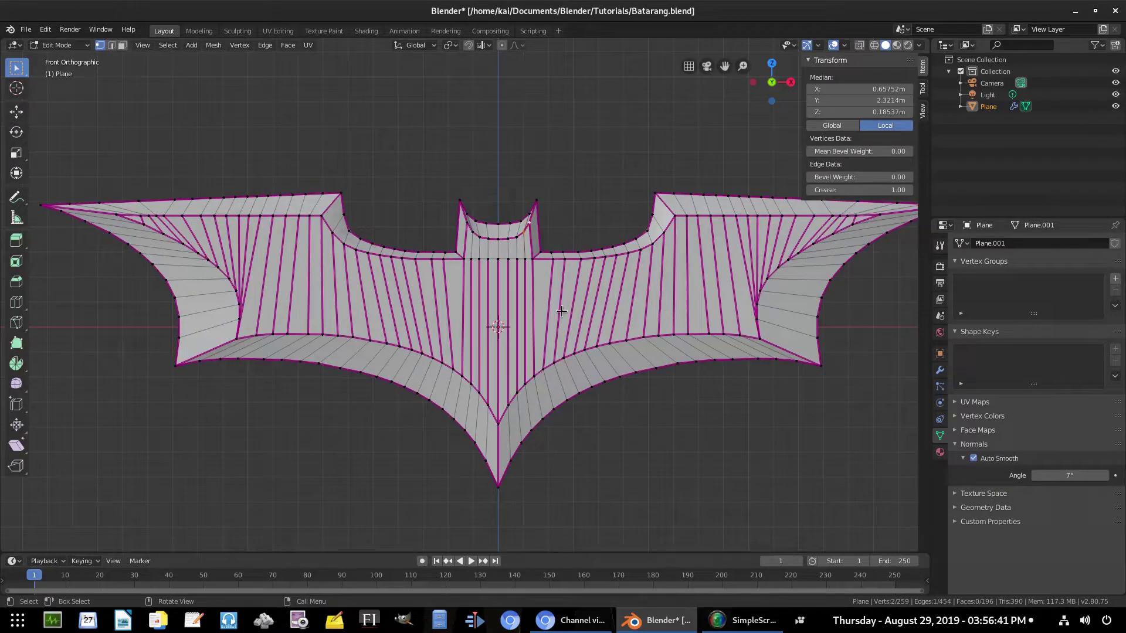
{"action": "key", "text": "alt+a"}
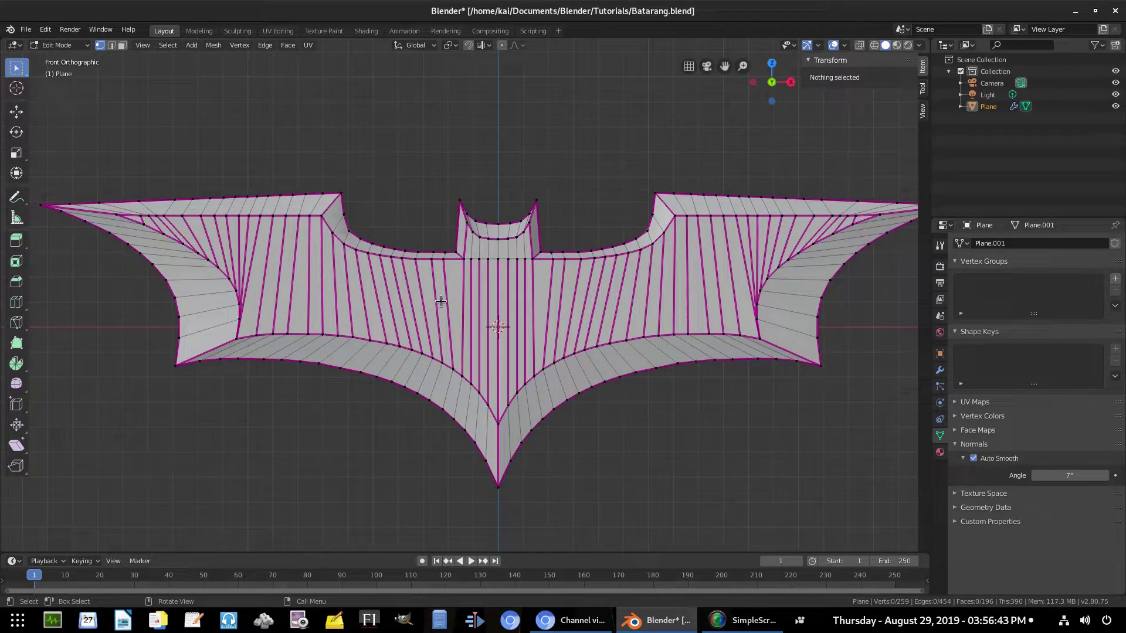
{"action": "key", "text": "KP_3"}
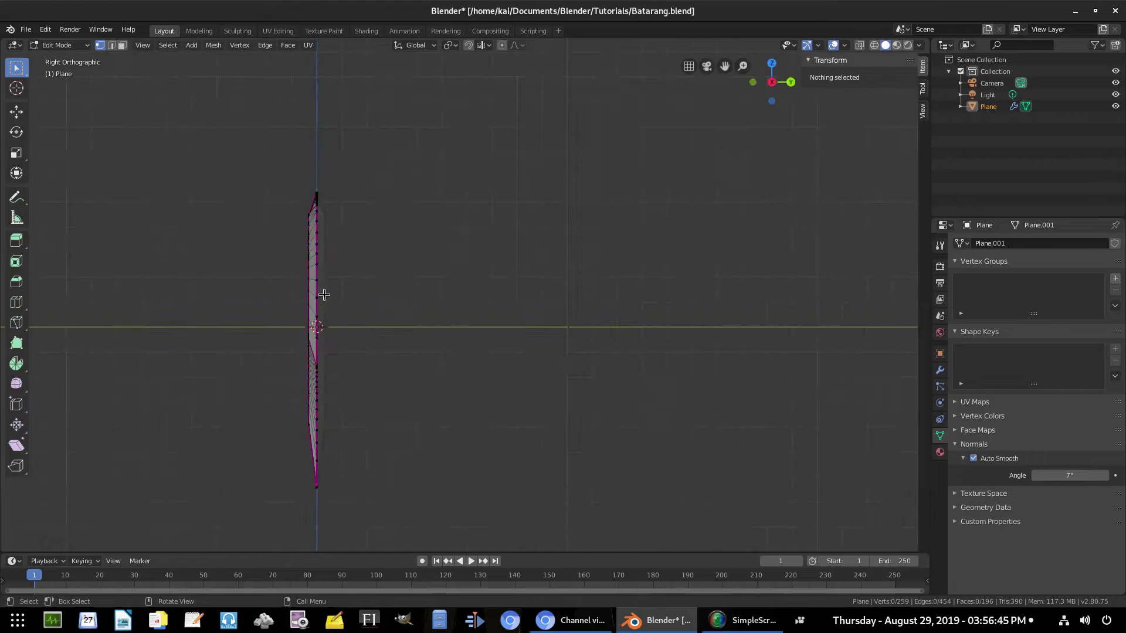
{"action": "middle_click_drag", "start_coordinate": [322, 294], "coordinate": [584, 246], "text": "shift"}
{"action": "left_click", "coordinate": [860, 46]}
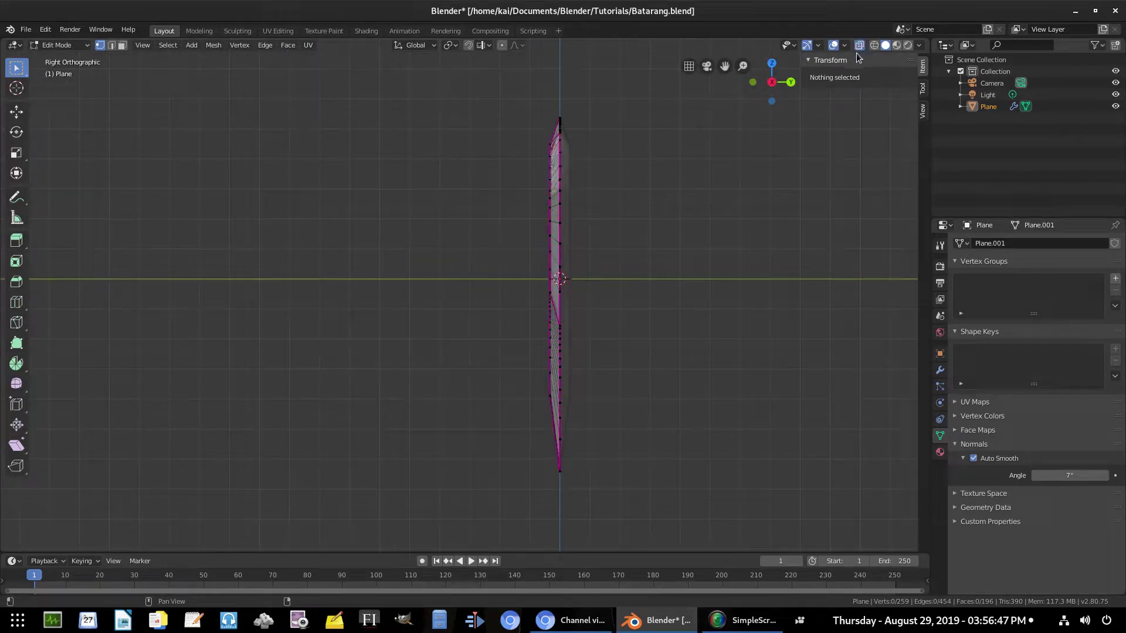
{"action": "left_click", "coordinate": [540, 247]}
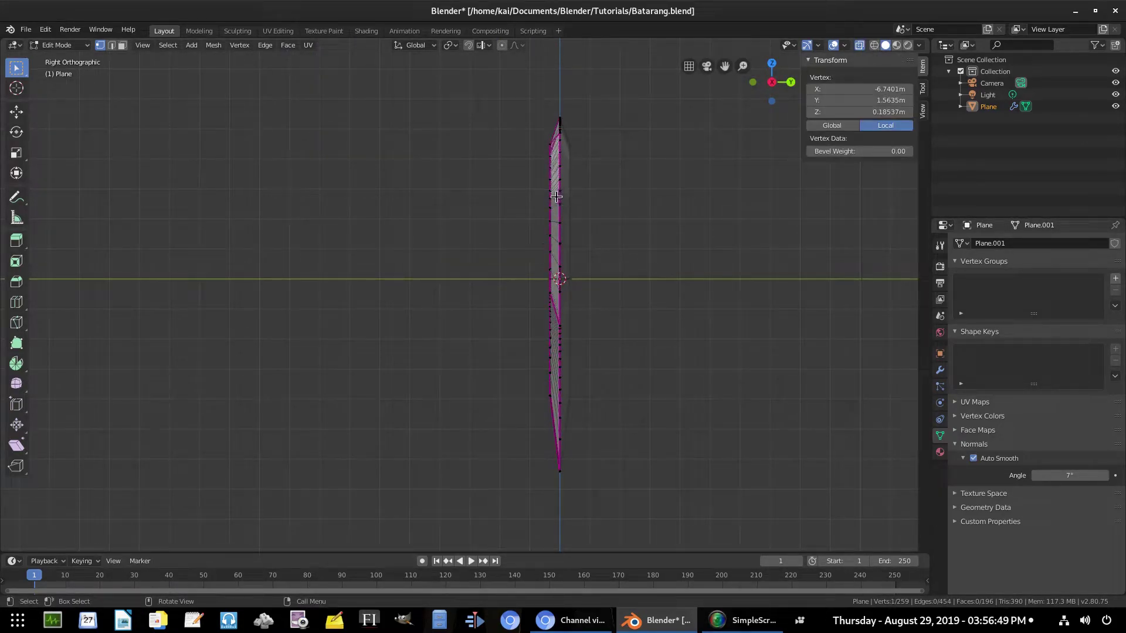
{"action": "key", "text": "b"}
{"action": "left_click_drag", "start_coordinate": [511, 113], "coordinate": [556, 454]}
{"action": "mouse_move", "coordinate": [508, 330]}
{"action": "middle_mouse_down"}
{"action": "mouse_move", "coordinate": [596, 297]}
{"action": "mouse_move", "coordinate": [870, 403]}
{"action": "middle_mouse_up"}
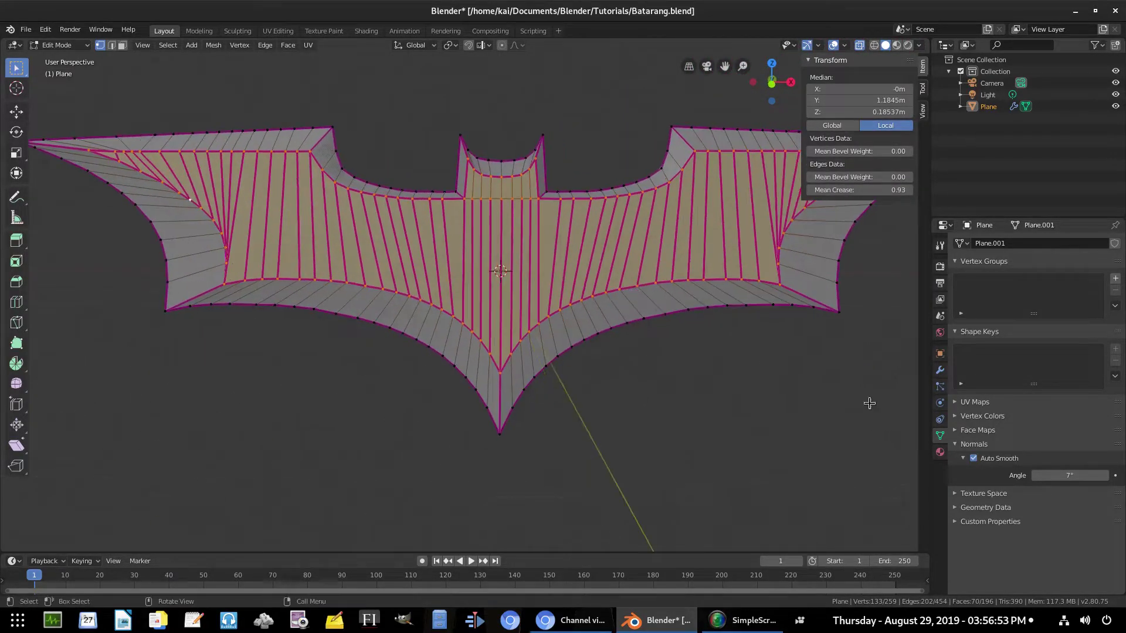
Assign the existing Material to the batarang in Material Properties.
{"action": "left_click", "coordinate": [940, 453]}
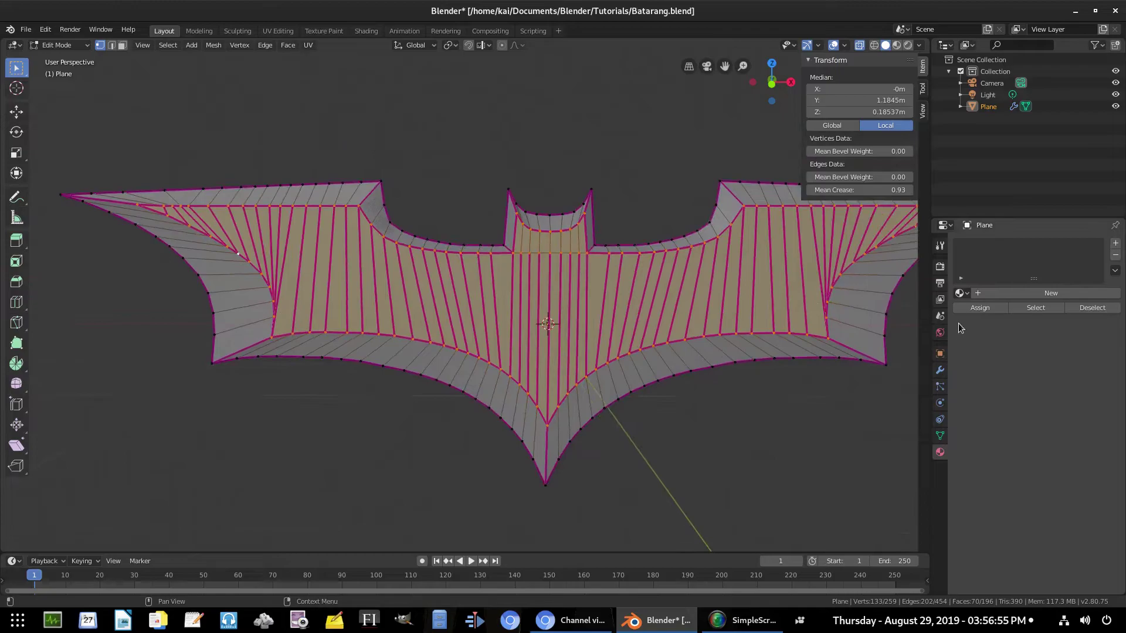
{"action": "left_click", "coordinate": [961, 293]}
{"action": "left_click", "coordinate": [980, 311]}
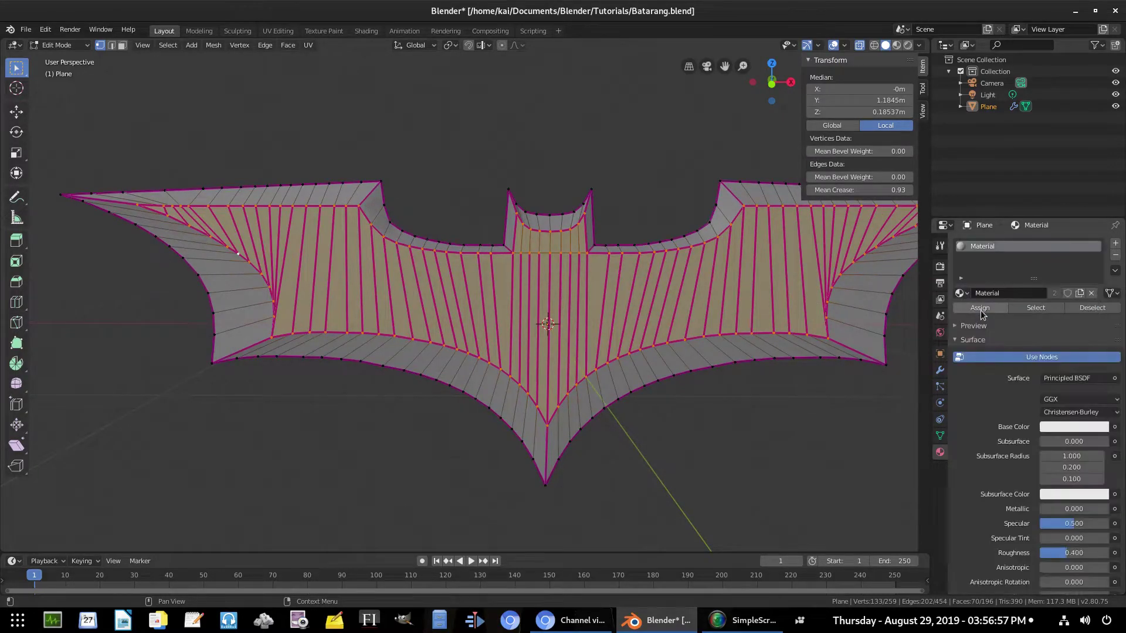
Add a second slot with a new material named black, pure black base colour, then return to Object Mode.
{"action": "left_click", "coordinate": [1116, 245]}
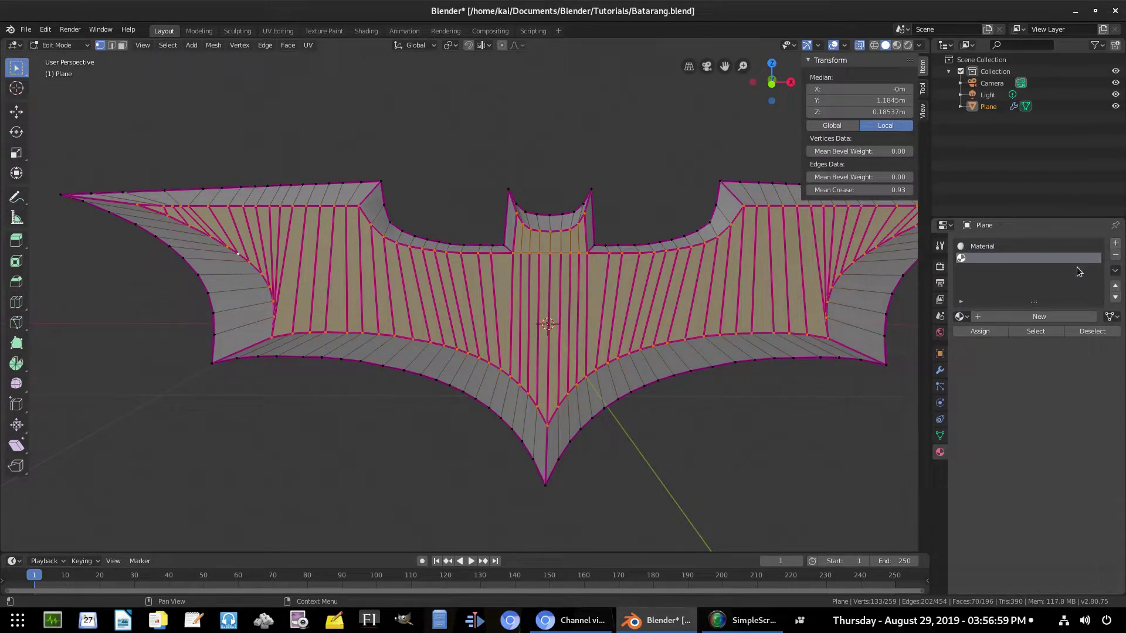
{"action": "left_click", "coordinate": [1040, 316]}
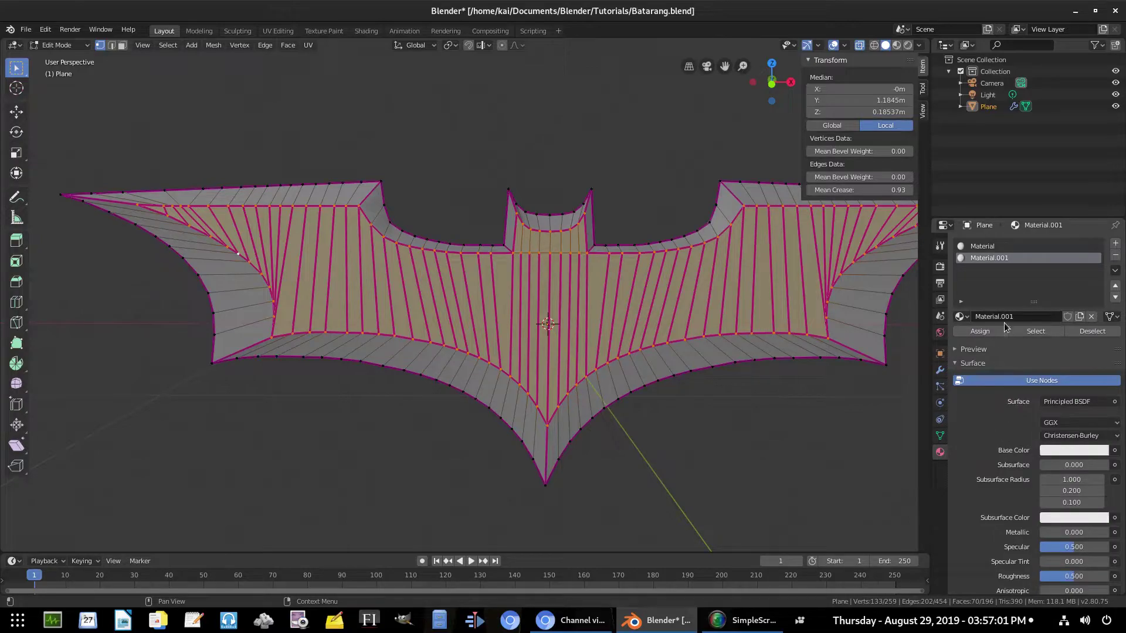
{"action": "left_click", "coordinate": [1005, 319]}
{"action": "type", "text": "black"}
{"action": "key", "text": "Return"}
{"action": "left_click", "coordinate": [1074, 450]}
{"action": "left_click_drag", "start_coordinate": [1099, 334], "coordinate": [1099, 369]}
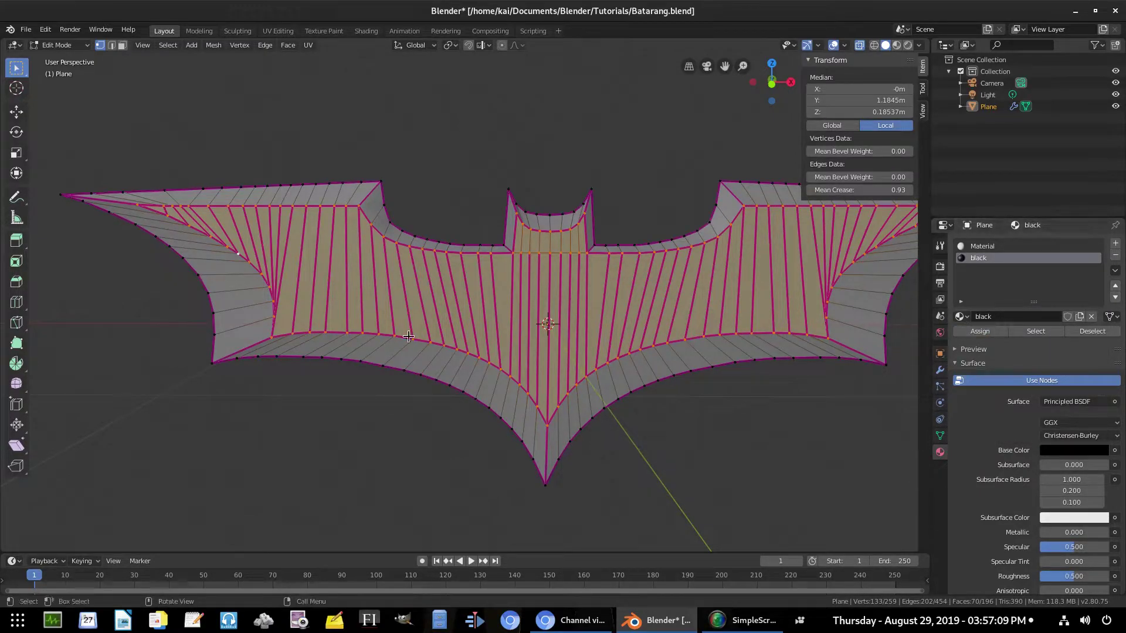
{"action": "key", "text": "Tab"}
{"action": "middle_click_drag", "start_coordinate": [706, 336], "coordinate": [700, 319]}
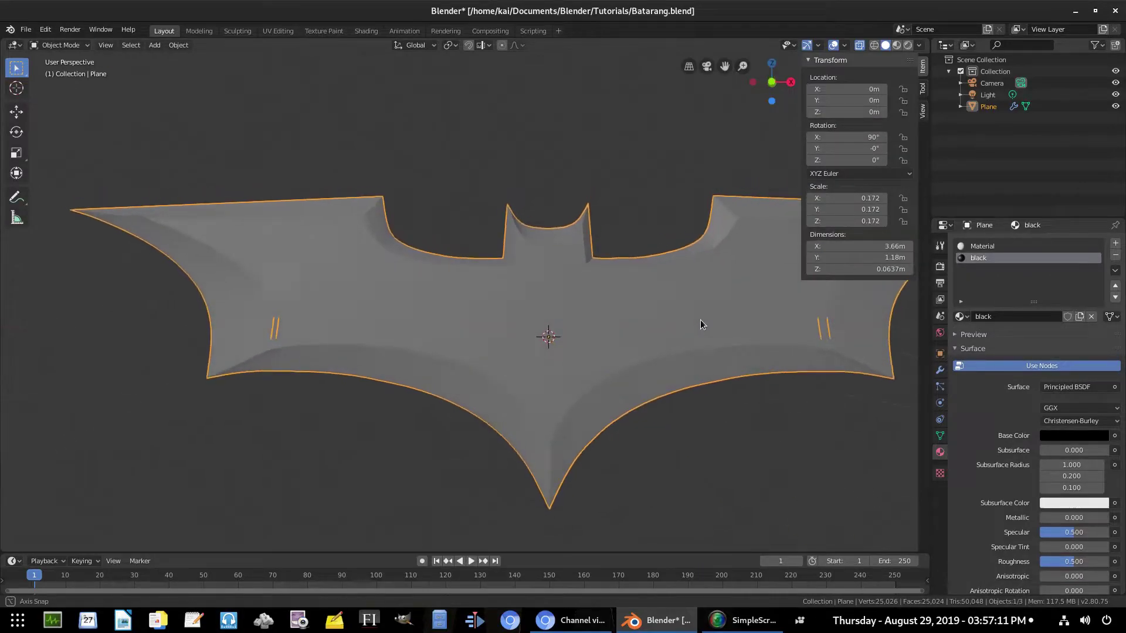
Turn off X-ray, inspect the black inner area in Rendered shading, then re-enter Edit Mode.
{"action": "left_click", "coordinate": [860, 46]}
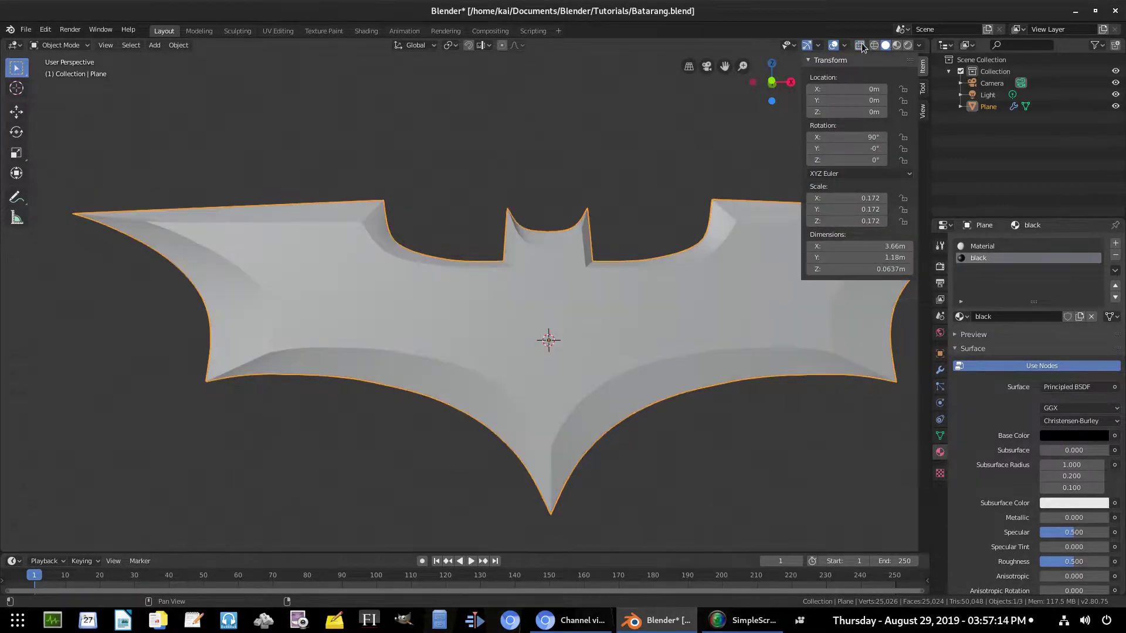
{"action": "left_click", "coordinate": [908, 45]}
{"action": "mouse_move", "coordinate": [607, 266]}
{"action": "middle_mouse_down"}
{"action": "mouse_move", "coordinate": [501, 315]}
{"action": "mouse_move", "coordinate": [518, 305]}
{"action": "middle_mouse_up"}
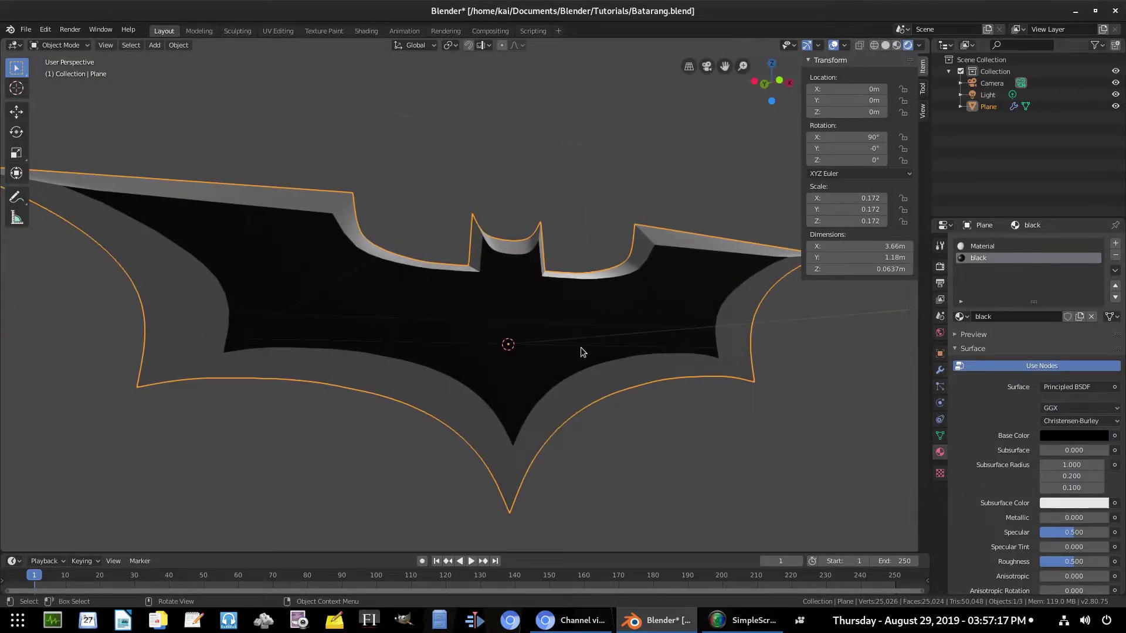
{"action": "mouse_move", "coordinate": [580, 347]}
{"action": "middle_mouse_down"}
{"action": "mouse_move", "coordinate": [688, 319]}
{"action": "mouse_move", "coordinate": [540, 350]}
{"action": "mouse_move", "coordinate": [604, 296]}
{"action": "mouse_move", "coordinate": [431, 313]}
{"action": "mouse_move", "coordinate": [491, 302]}
{"action": "middle_mouse_up"}
{"action": "key", "text": "Tab"}
{"action": "mouse_move", "coordinate": [517, 266]}
{"action": "middle_mouse_down"}
{"action": "mouse_move", "coordinate": [543, 293]}
{"action": "mouse_move", "coordinate": [473, 373]}
{"action": "middle_mouse_up"}
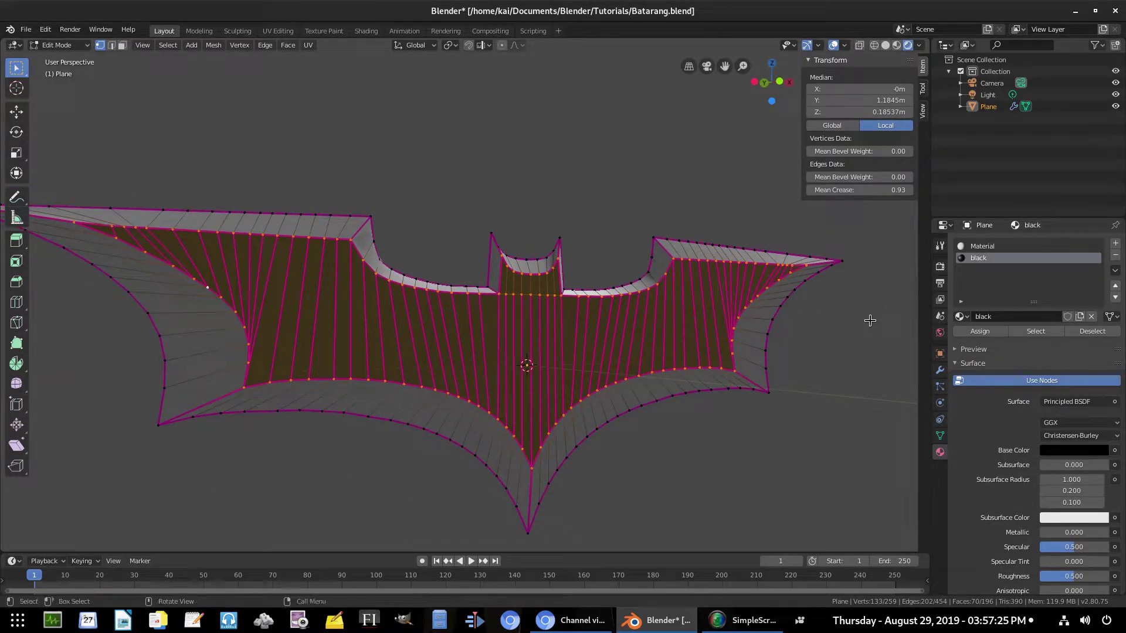
In Face select mode, invert the selection to the outer border faces and pick the first material slot.
{"action": "key", "text": "ctrl+i"}
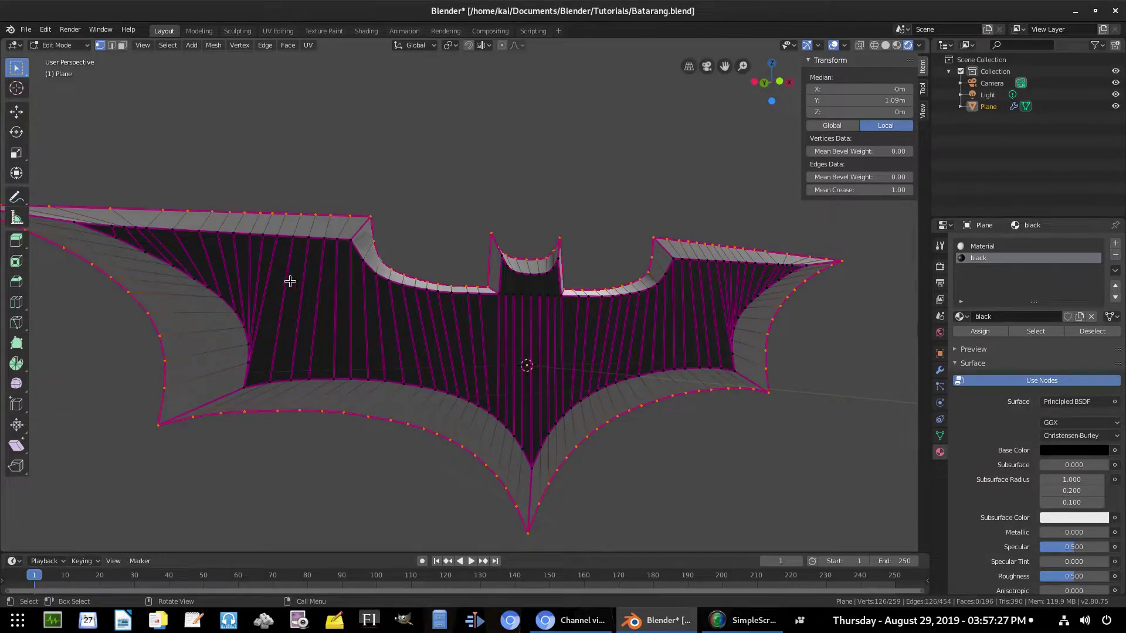
{"action": "key", "text": "ctrl+i"}
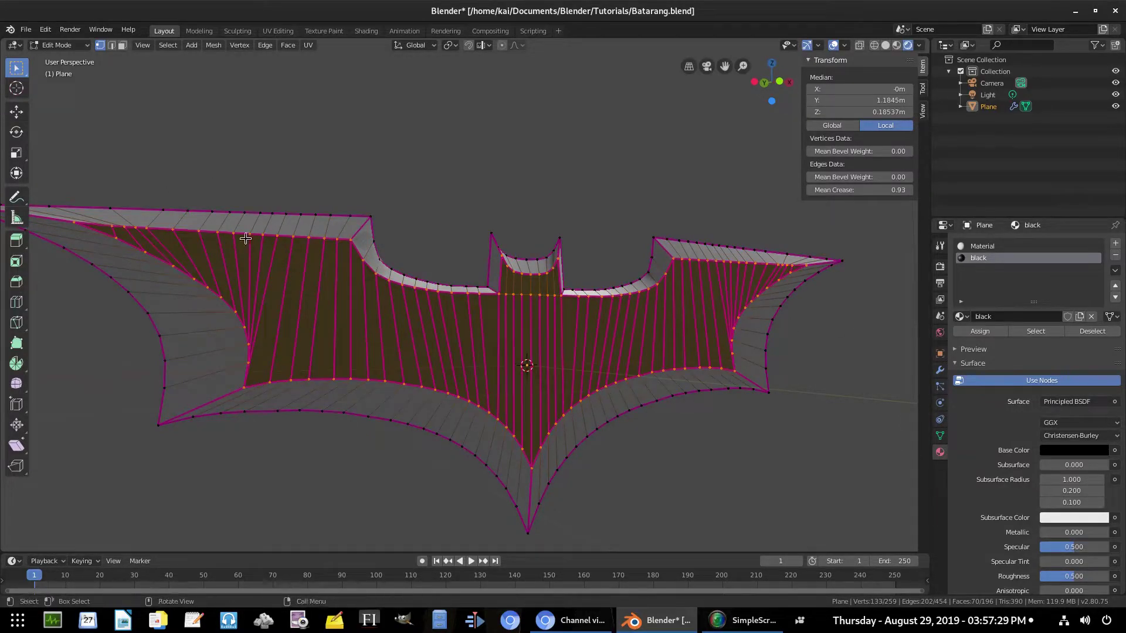
{"action": "left_click", "coordinate": [122, 47]}
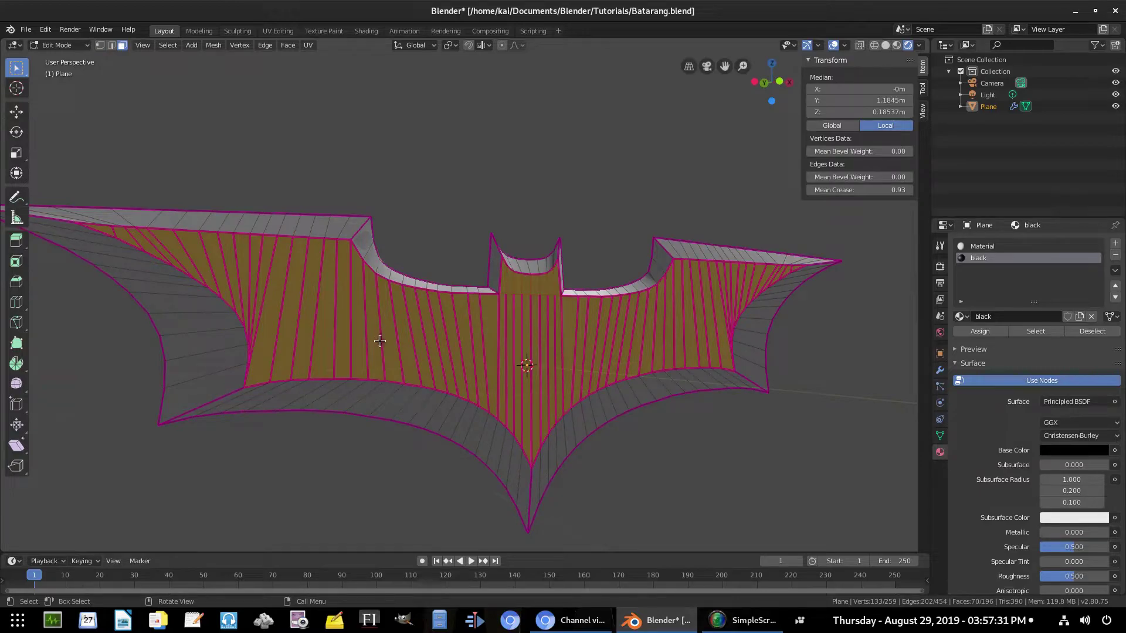
{"action": "key", "text": "ctrl+i"}
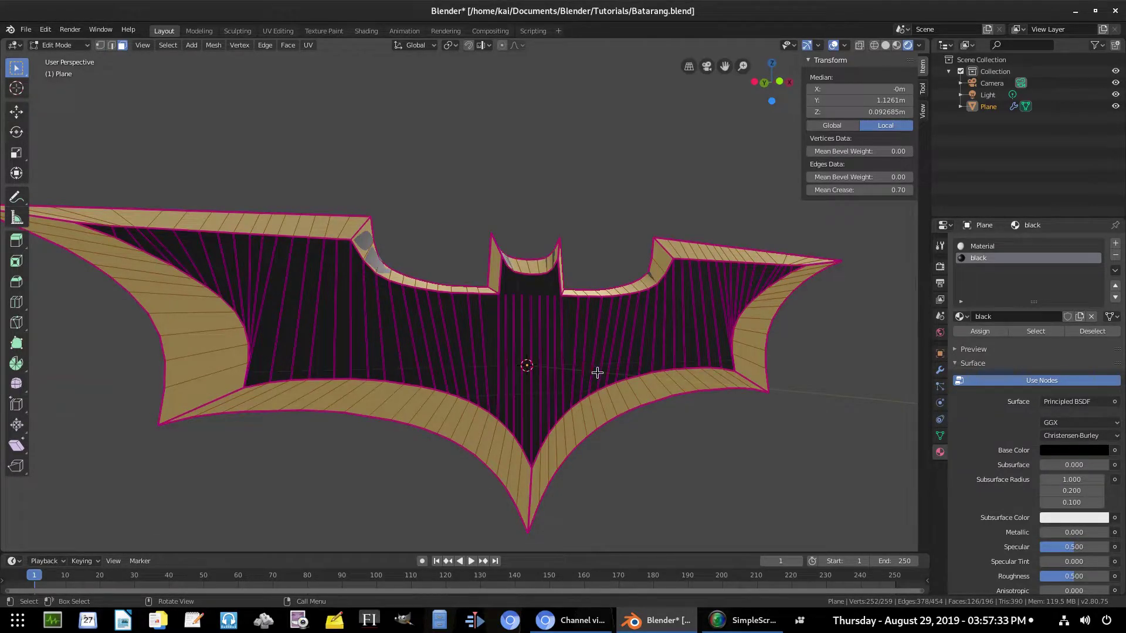
{"action": "left_click", "coordinate": [989, 246]}
{"action": "type", "text": "silver"}
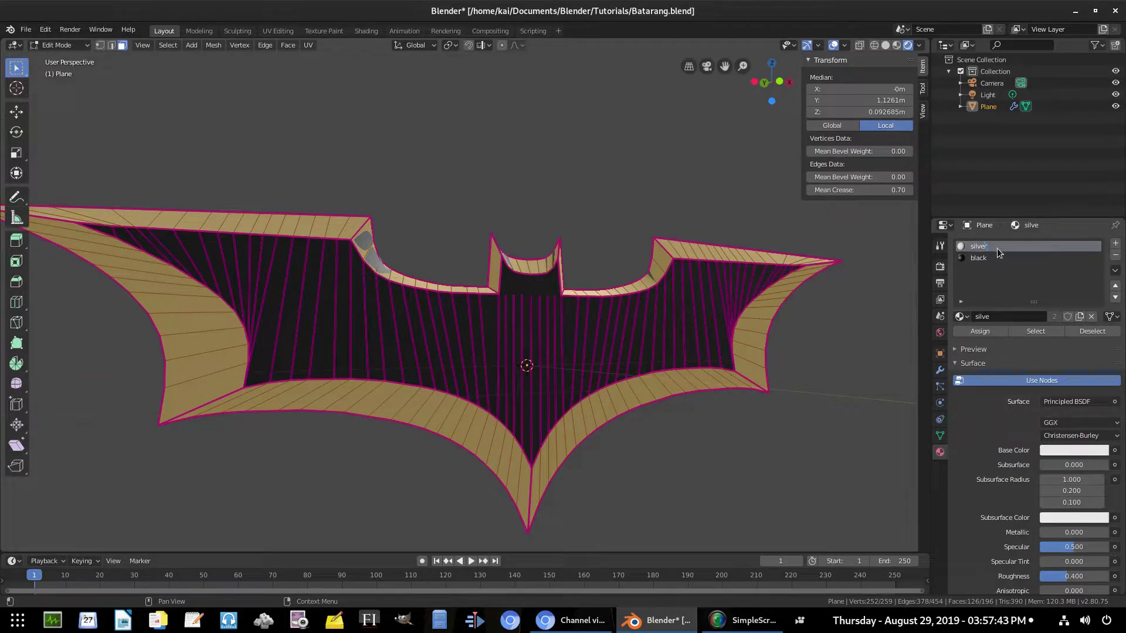
Give silver a grey base colour, specular 1.000 and roughness 0.000, then return to Object Mode.
{"action": "left_click", "coordinate": [1092, 453]}
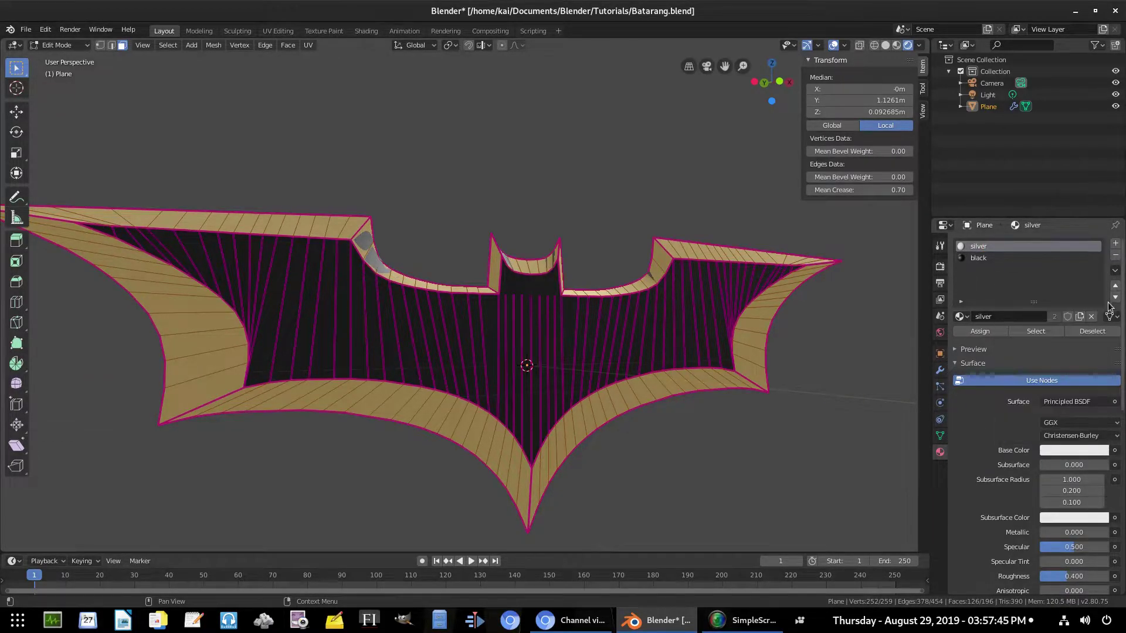
{"action": "left_click", "coordinate": [1093, 453]}
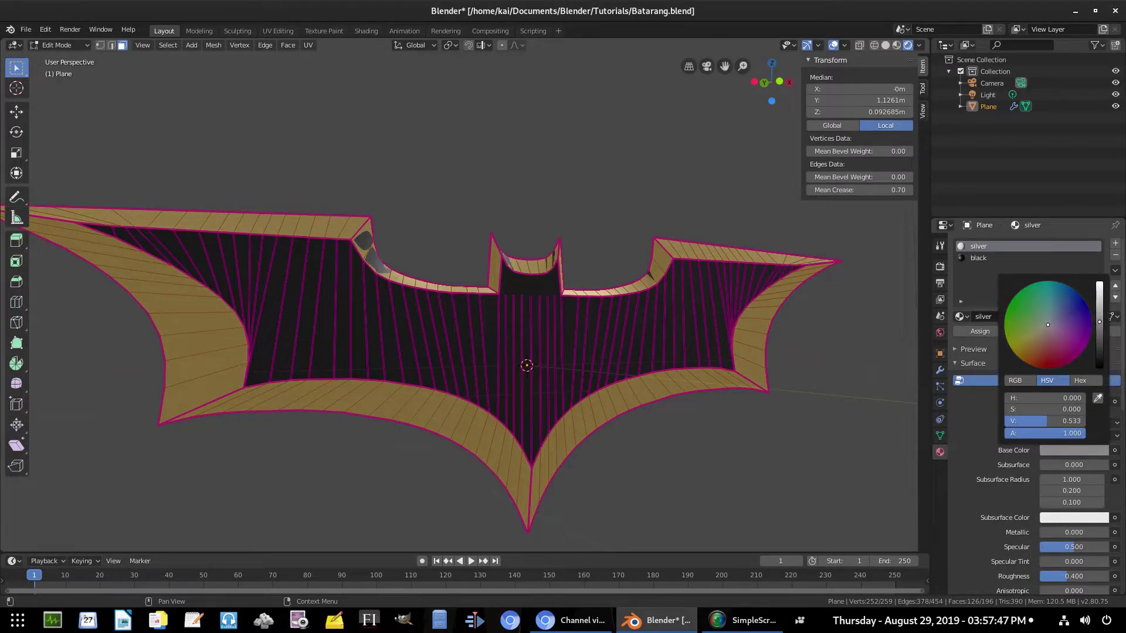
{"action": "middle_click_drag", "start_coordinate": [821, 352], "coordinate": [729, 339]}
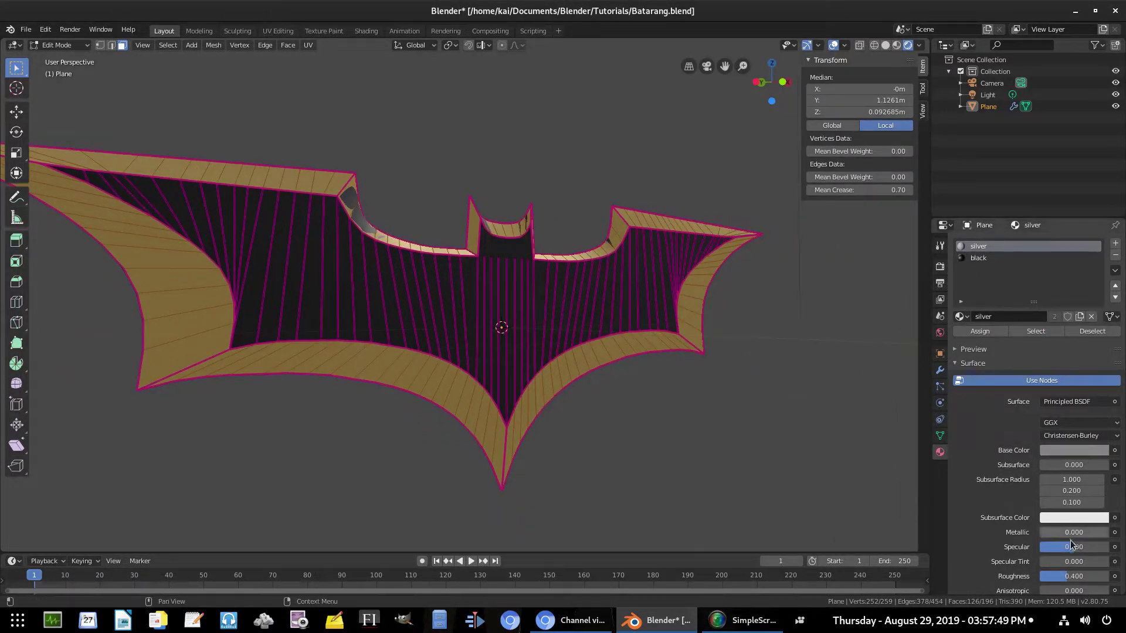
{"action": "mouse_move", "coordinate": [1074, 547]}
{"action": "left_mouse_down"}
{"action": "mouse_move", "coordinate": [1109, 546]}
{"action": "mouse_move", "coordinate": [1049, 577]}
{"action": "left_mouse_up"}
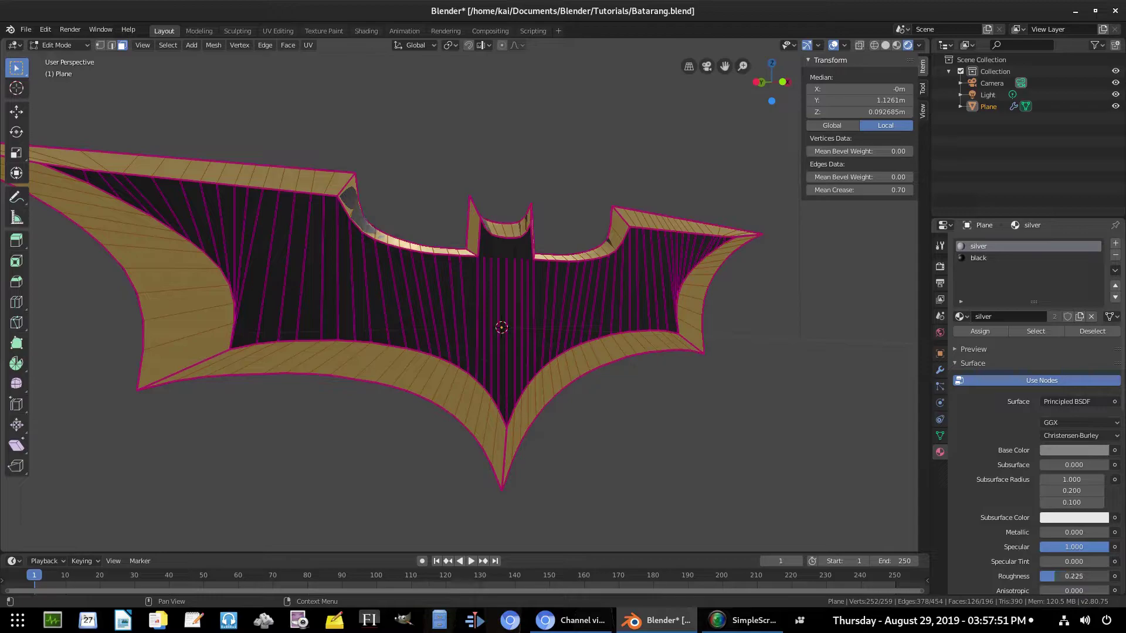
{"action": "middle_click_drag", "start_coordinate": [701, 394], "coordinate": [631, 405]}
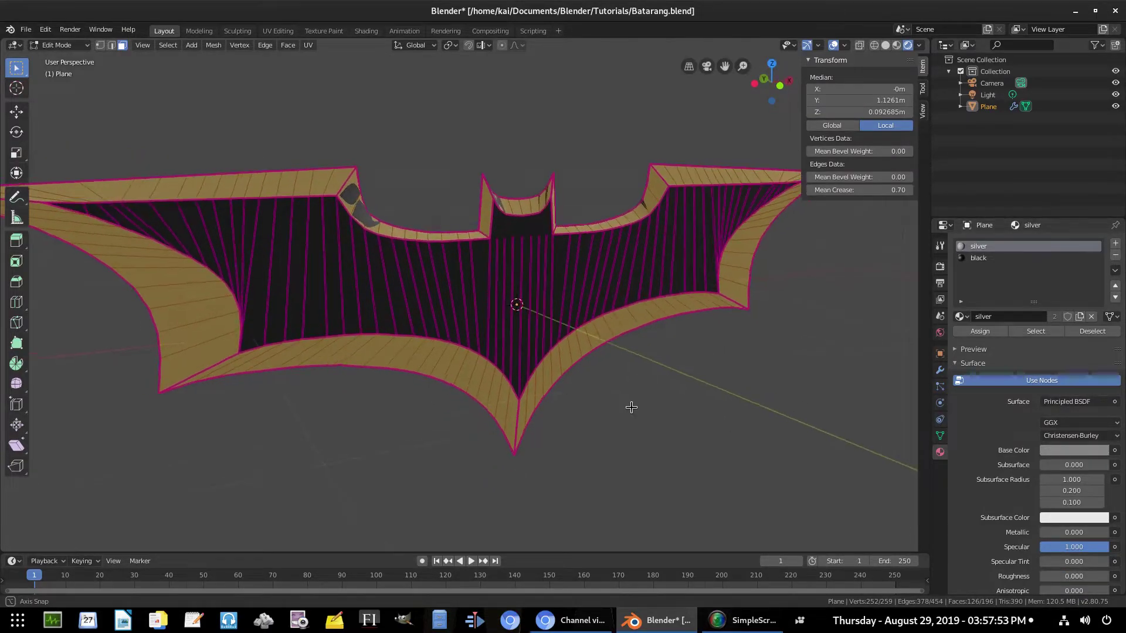
{"action": "key", "text": "Tab"}
{"action": "mouse_move", "coordinate": [623, 331]}
{"action": "middle_mouse_down"}
{"action": "mouse_move", "coordinate": [606, 278]}
{"action": "mouse_move", "coordinate": [573, 250]}
{"action": "mouse_move", "coordinate": [582, 241]}
{"action": "mouse_move", "coordinate": [608, 272]}
{"action": "mouse_move", "coordinate": [653, 241]}
{"action": "middle_mouse_up"}
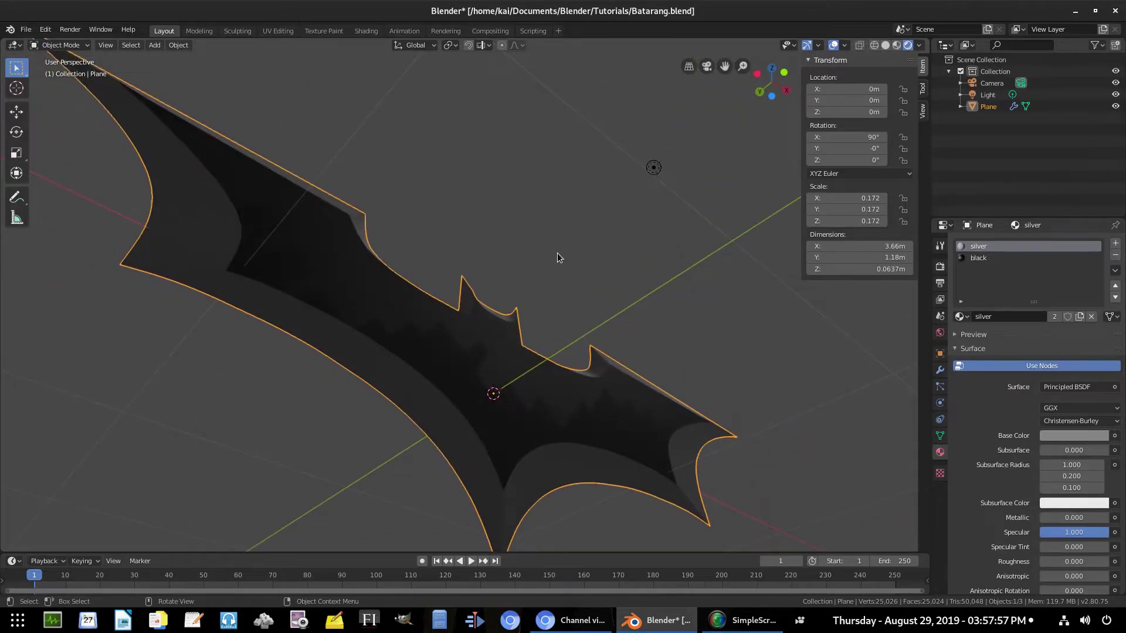
Brighten the silver material's base colour.
{"action": "middle_click_drag", "start_coordinate": [557, 252], "coordinate": [415, 432]}
{"action": "scroll", "coordinate": [484, 321], "scroll_direction": "down", "scroll_amount": 4}
{"action": "scroll", "coordinate": [519, 294], "scroll_direction": "down", "scroll_amount": 2}
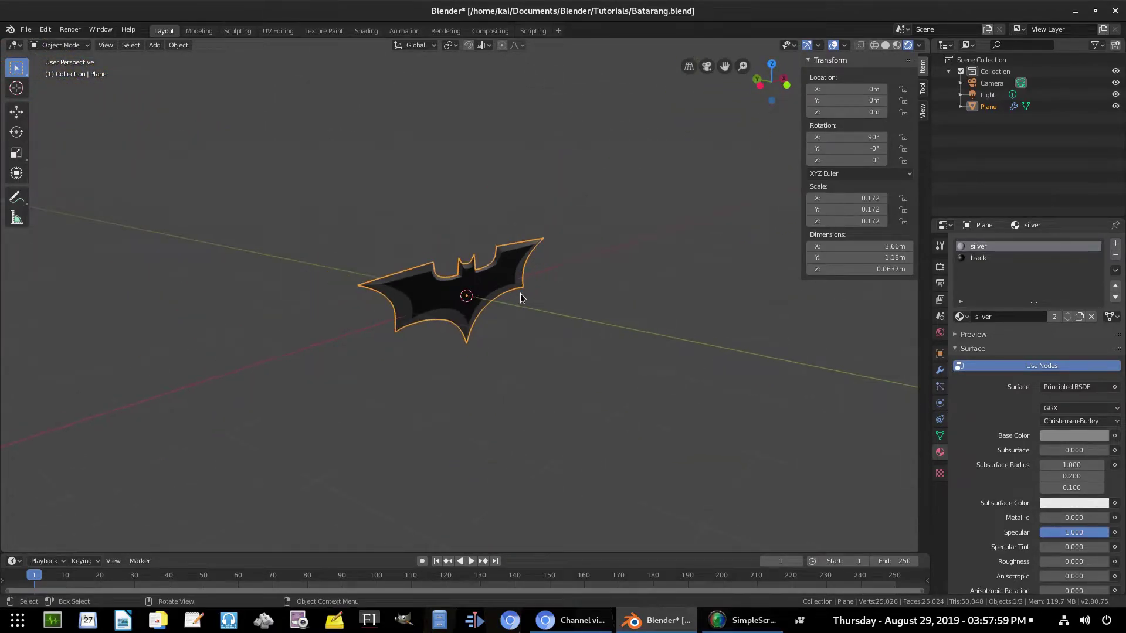
{"action": "left_click", "coordinate": [1068, 435]}
{"action": "left_click_drag", "start_coordinate": [1100, 304], "coordinate": [1099, 281]}
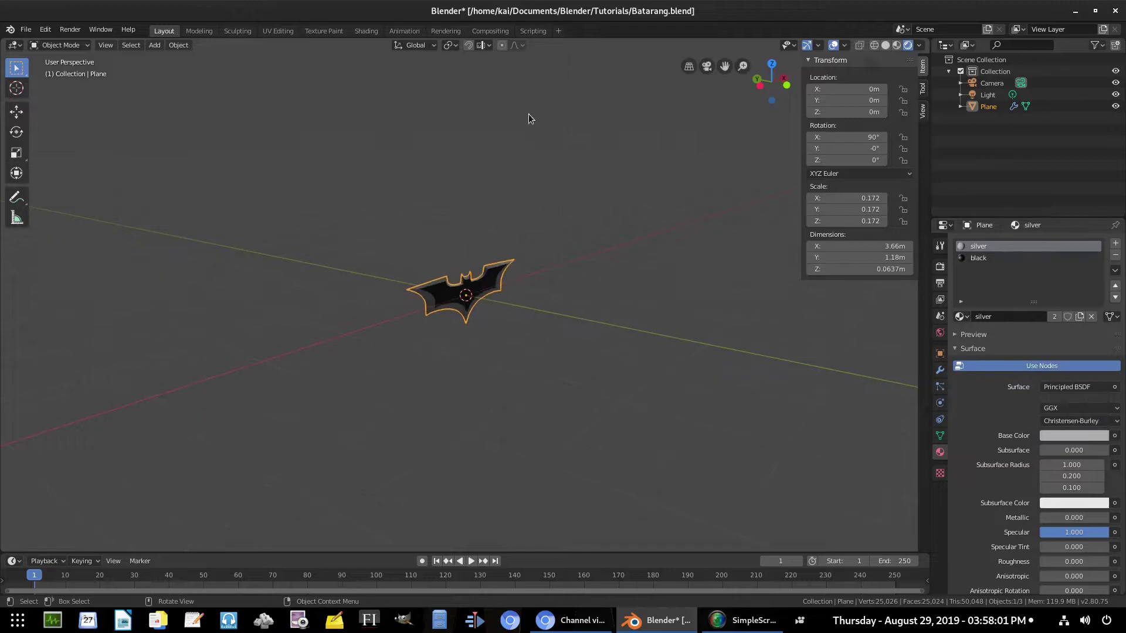
Make the scene light an area light, clear its transform and raise it about 5.6 m on Z.
{"action": "left_click", "coordinate": [534, 90]}
{"action": "middle_click_drag", "start_coordinate": [509, 353], "coordinate": [548, 417]}
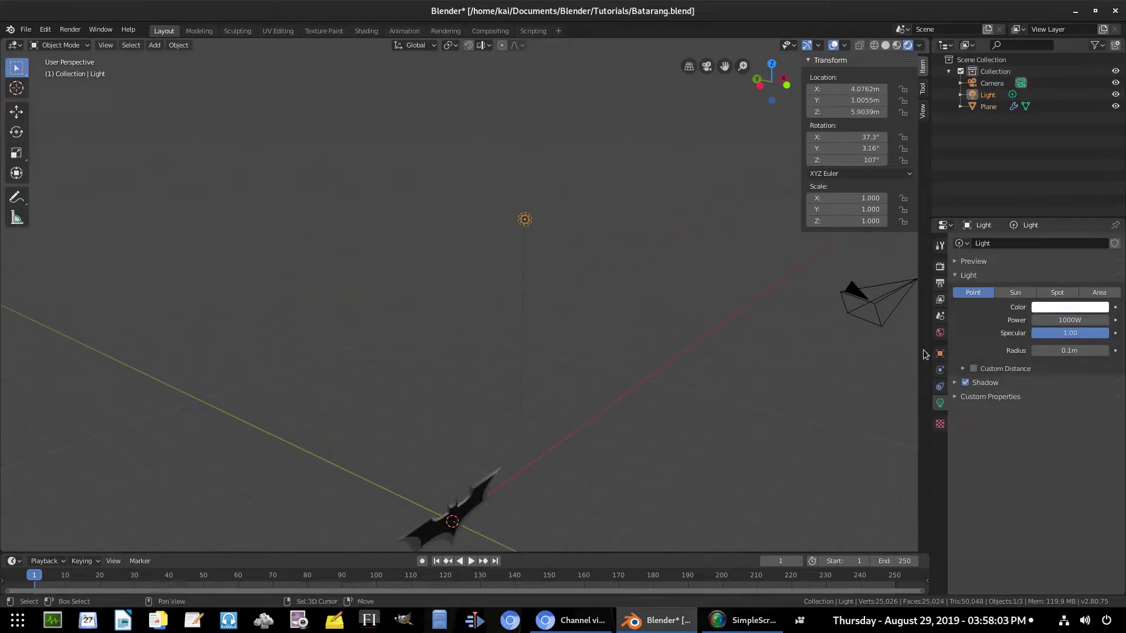
{"action": "left_click", "coordinate": [1099, 292]}
{"action": "middle_click_drag", "start_coordinate": [590, 460], "coordinate": [645, 318]}
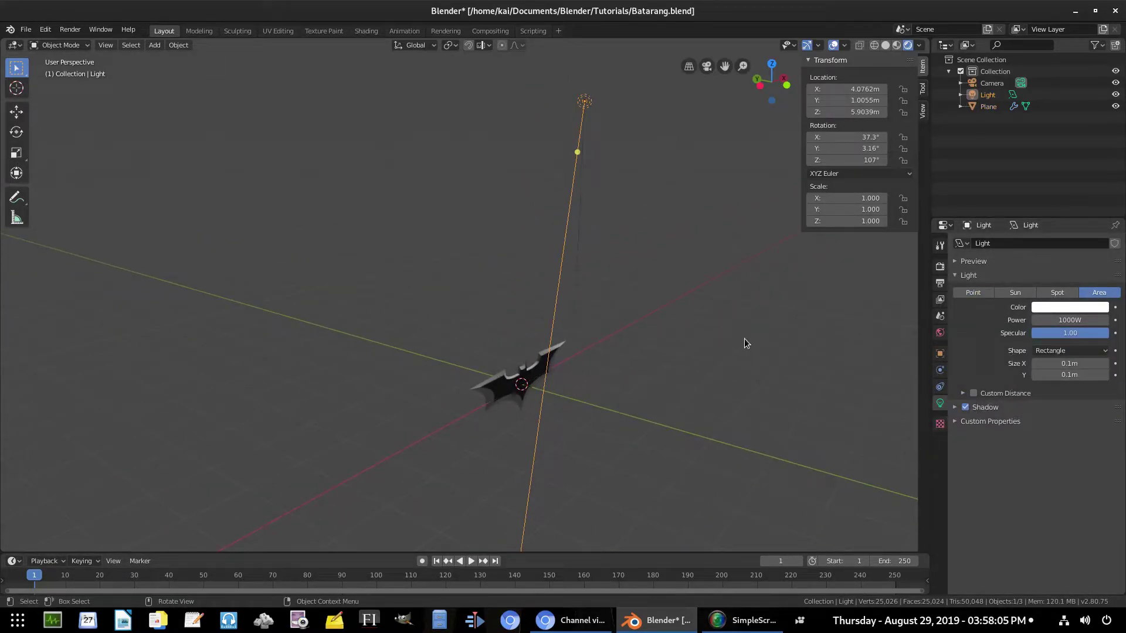
{"action": "key", "text": "alt+r"}
{"action": "key", "text": "alt+g"}
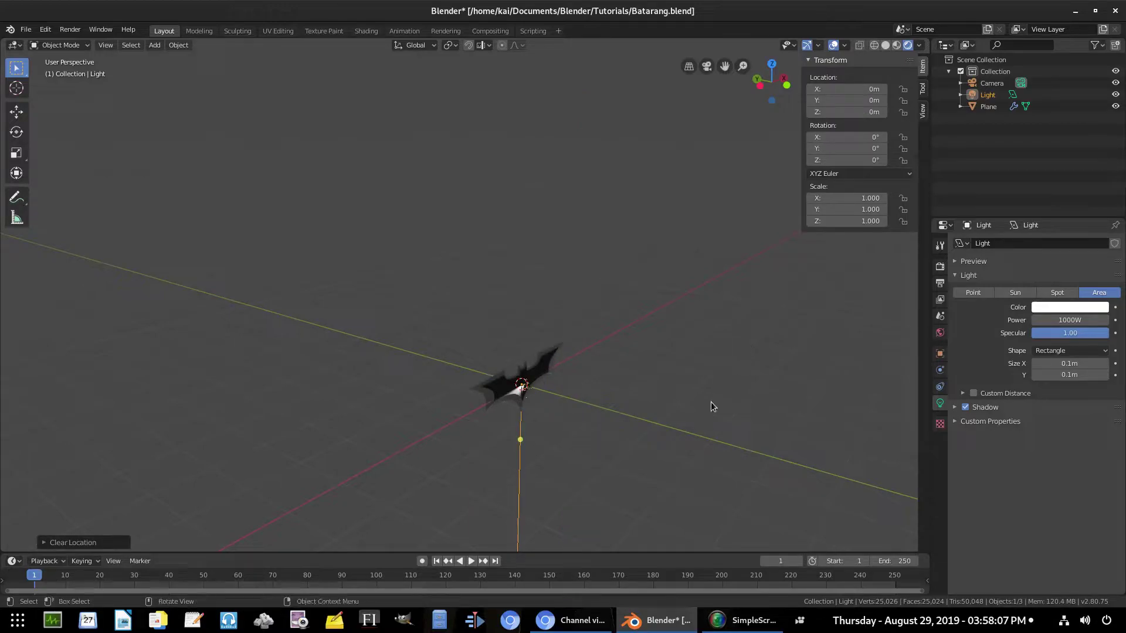
{"action": "key", "text": "g"}
{"action": "key", "text": "z"}
{"action": "left_click", "coordinate": [606, 304]}
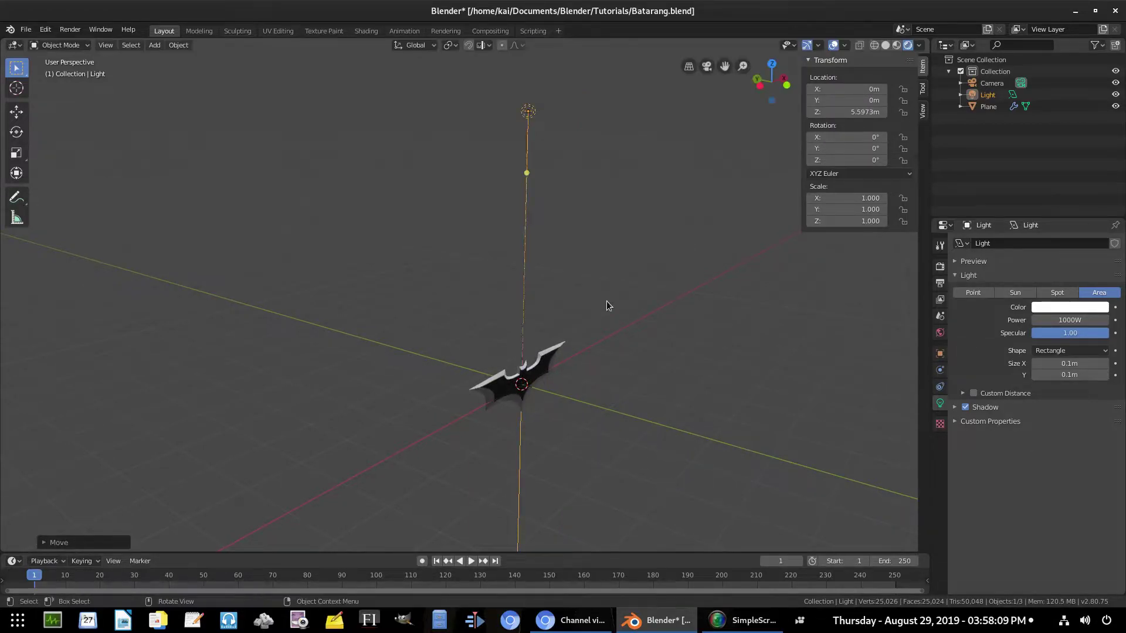
Tilt the area light 30.8° on X and move it to Y −1.66 m.
{"action": "middle_click_drag", "start_coordinate": [606, 304], "coordinate": [639, 306]}
{"action": "key", "text": "r"}
{"action": "key", "text": "x"}
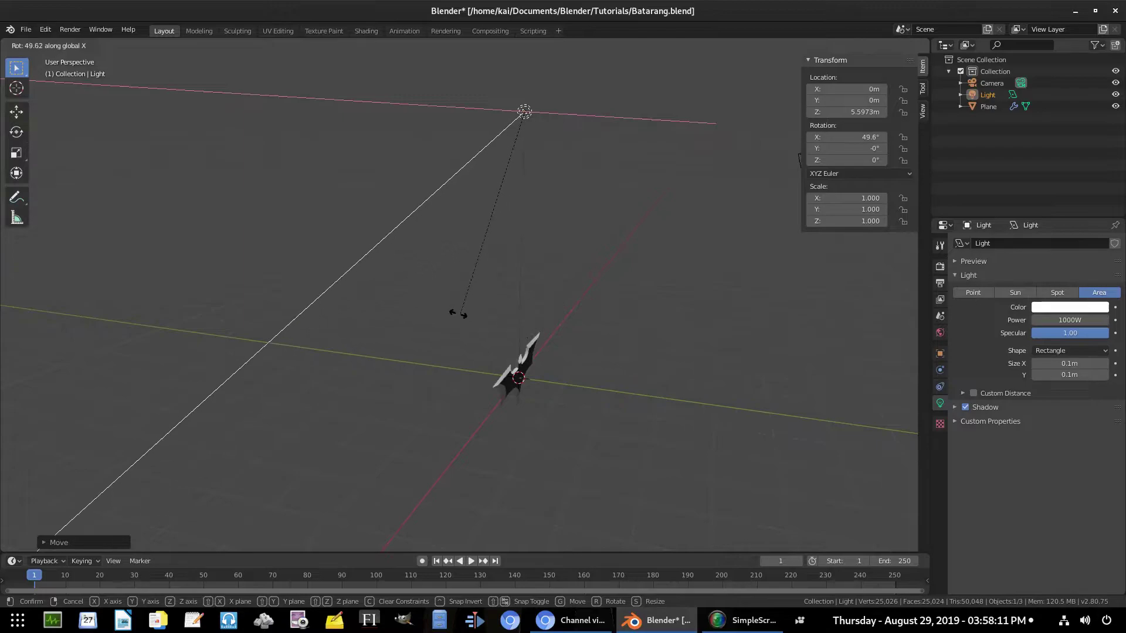
{"action": "left_click", "coordinate": [528, 328]}
{"action": "middle_click_drag", "start_coordinate": [579, 376], "coordinate": [615, 382]}
{"action": "key", "text": "g"}
{"action": "key", "text": "y"}
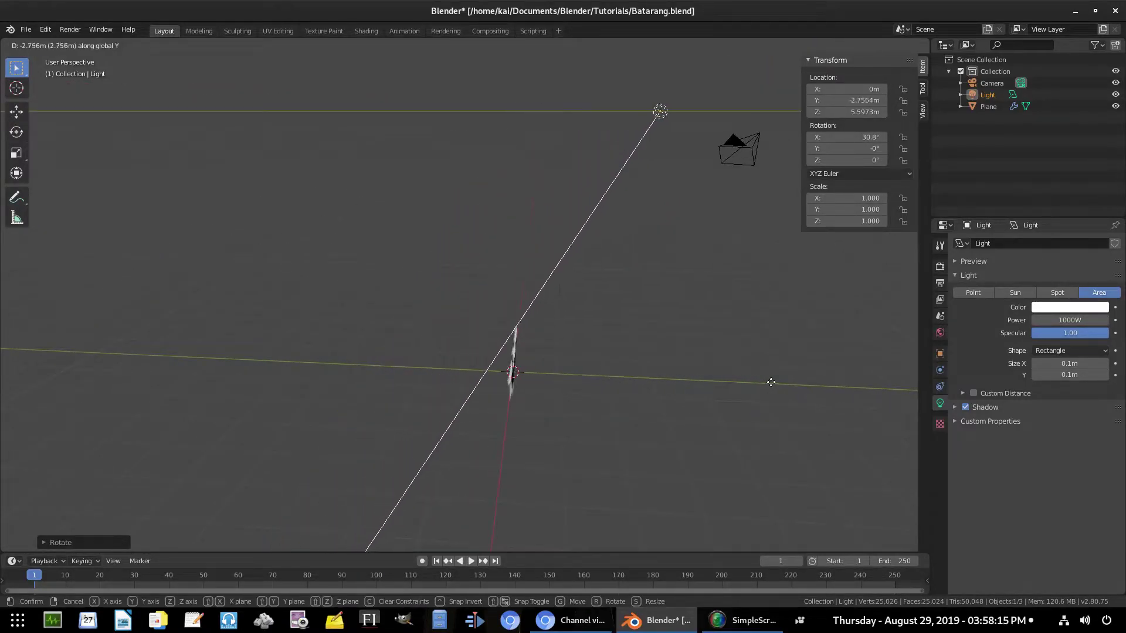
{"action": "left_click", "coordinate": [696, 375]}
Set the area light shape to Square with a size of about 9.07 m, then reselect the batarang.
{"action": "mouse_move", "coordinate": [696, 374]}
{"action": "middle_mouse_down"}
{"action": "mouse_move", "coordinate": [511, 329]}
{"action": "mouse_move", "coordinate": [527, 258]}
{"action": "middle_mouse_up"}
{"action": "scroll", "coordinate": [512, 330], "scroll_direction": "up", "scroll_amount": 3}
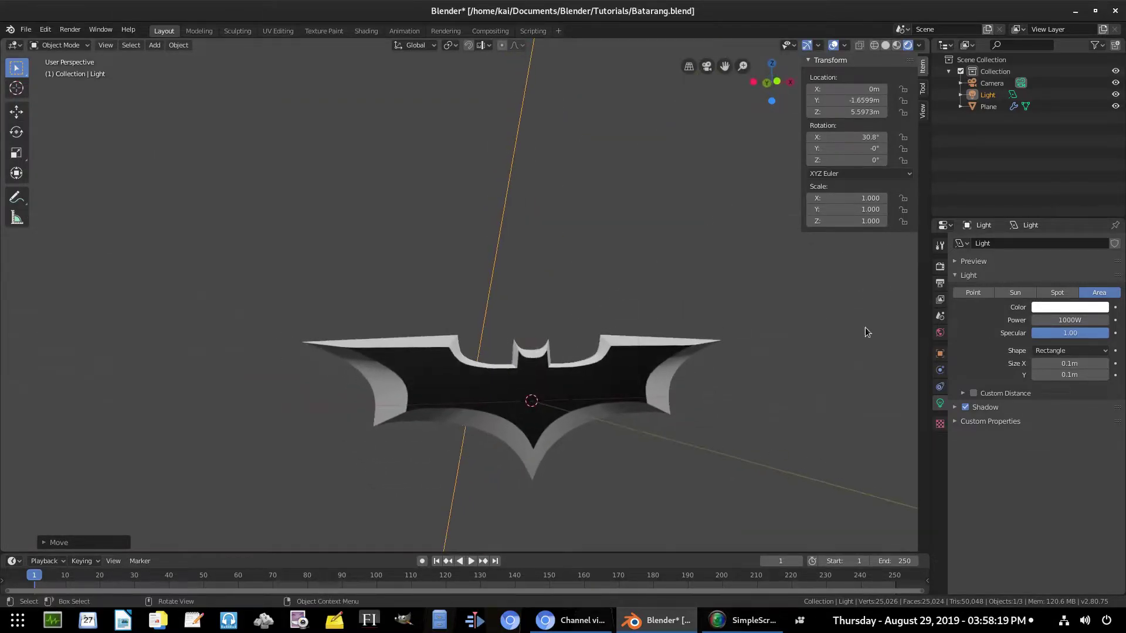
{"action": "left_click", "coordinate": [1052, 352]}
{"action": "left_click", "coordinate": [1056, 371]}
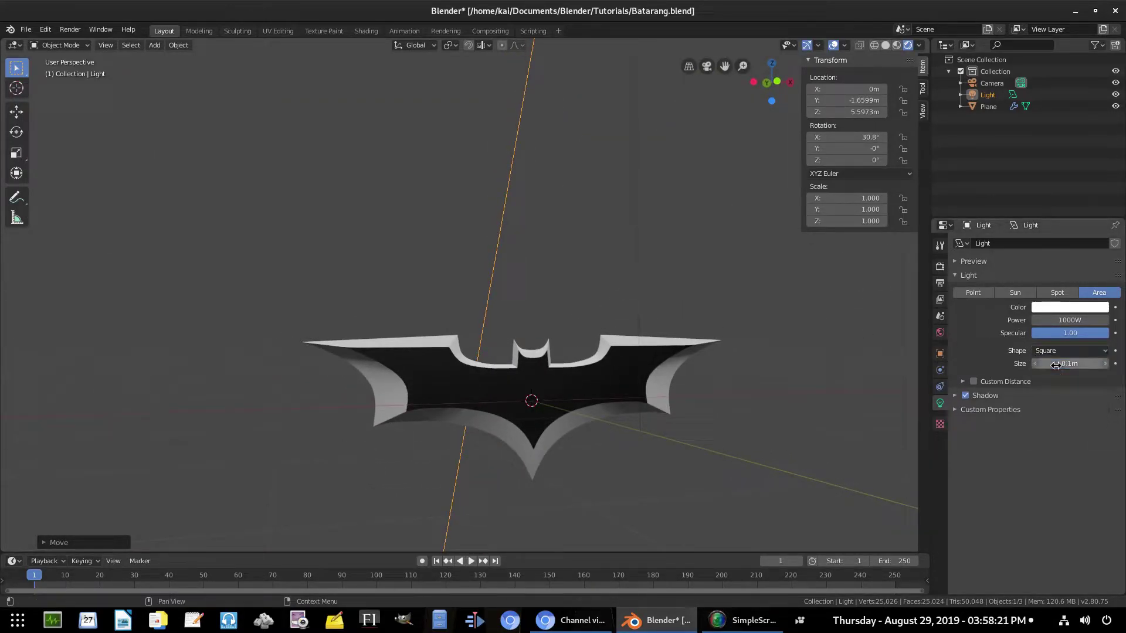
{"action": "left_click_drag", "start_coordinate": [1056, 364], "coordinate": [1108, 364]}
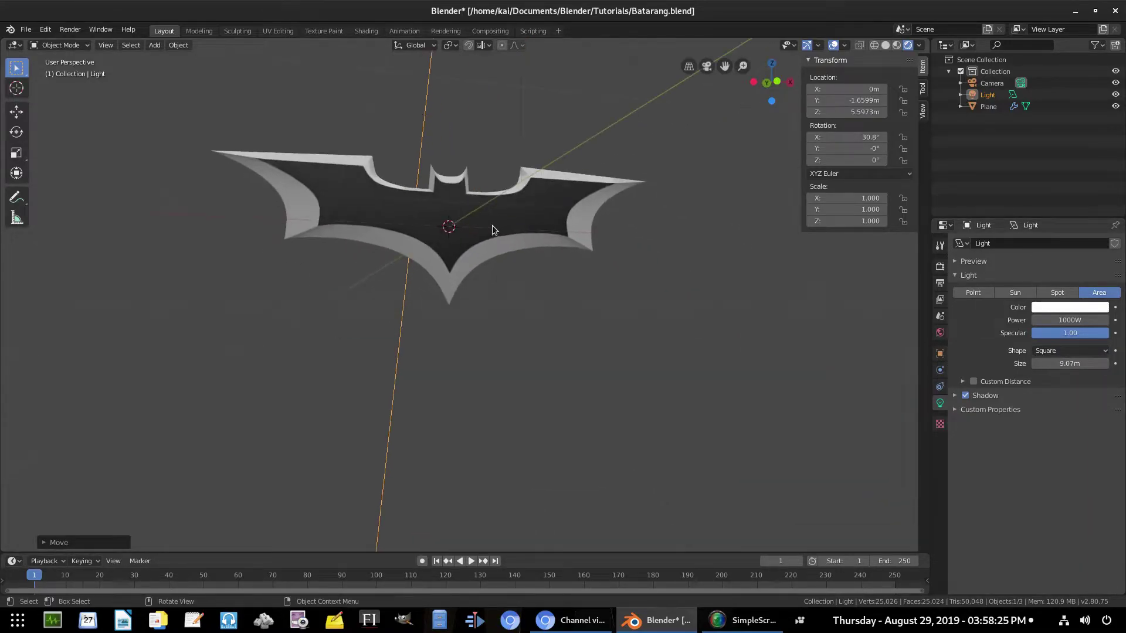
{"action": "scroll", "coordinate": [492, 225], "scroll_direction": "up", "scroll_amount": 6}
{"action": "left_click", "coordinate": [429, 145]}
Select the camera, clear its location and rotation, and tilt it 90° on X.
{"action": "scroll", "coordinate": [428, 145], "scroll_direction": "down", "scroll_amount": 6}
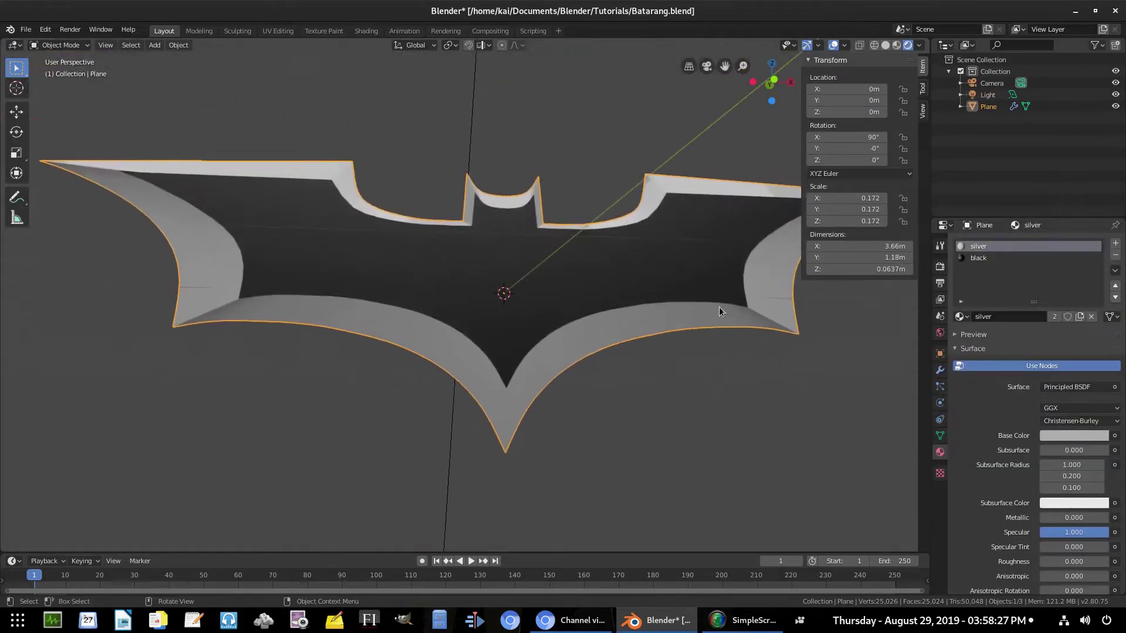
{"action": "scroll", "coordinate": [706, 233], "scroll_direction": "down", "scroll_amount": 6}
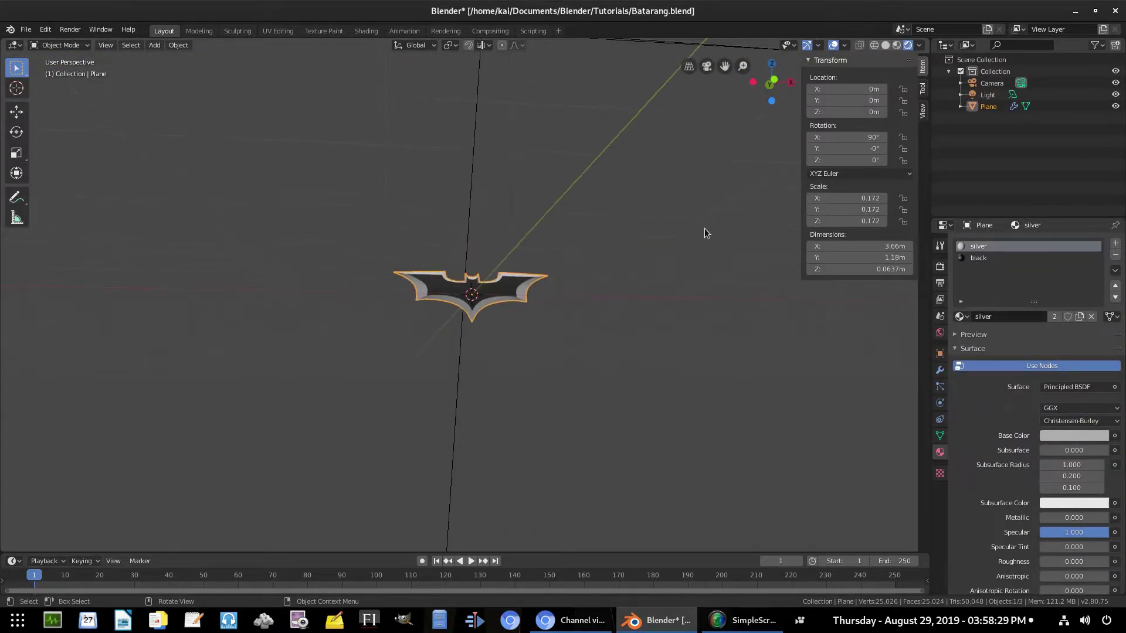
{"action": "scroll", "coordinate": [706, 233], "scroll_direction": "down", "scroll_amount": 5}
{"action": "left_click", "coordinate": [653, 182]}
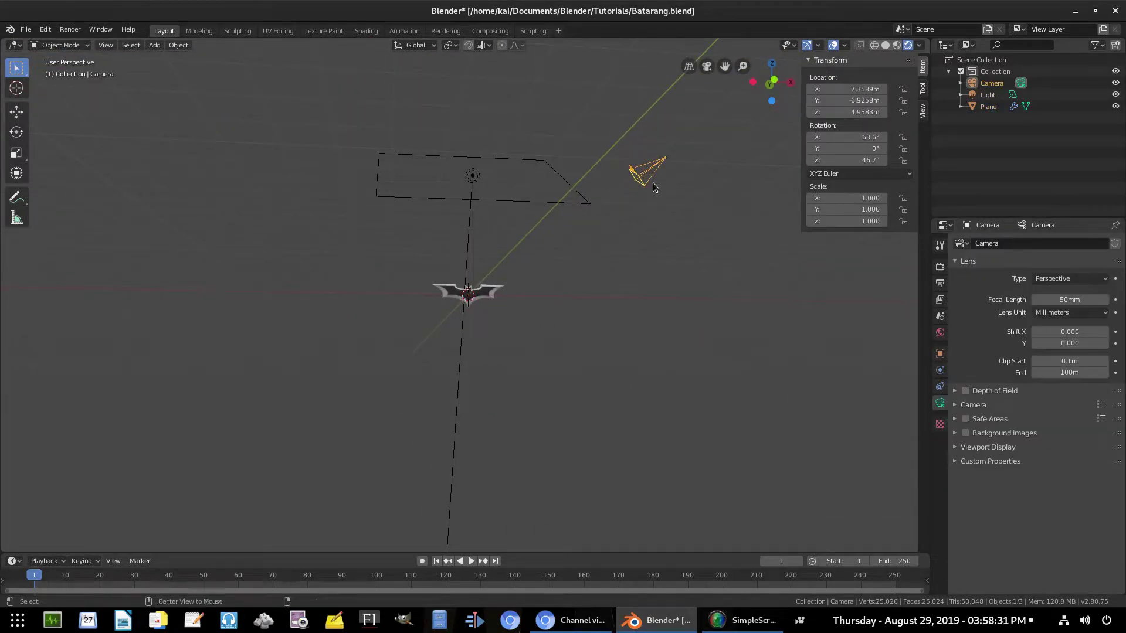
{"action": "key", "text": "alt+g"}
{"action": "key", "text": "alt+r"}
{"action": "middle_click_drag", "start_coordinate": [526, 276], "coordinate": [650, 336]}
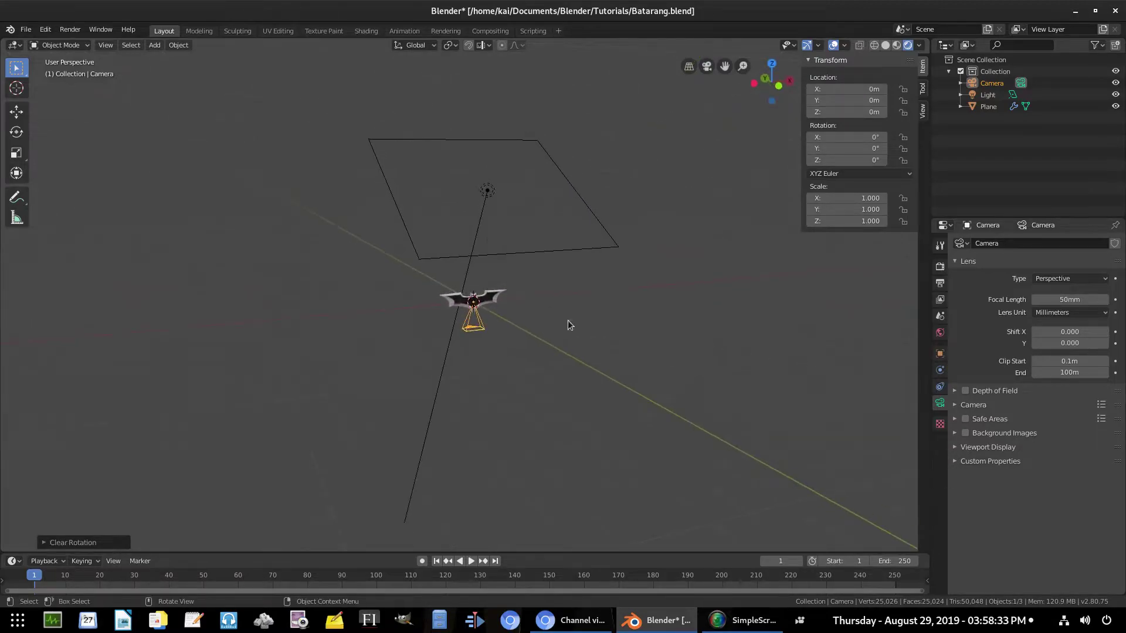
{"action": "key", "text": "r"}
{"action": "key", "text": "x"}
{"action": "key", "text": "9"}
{"action": "key", "text": "0"}
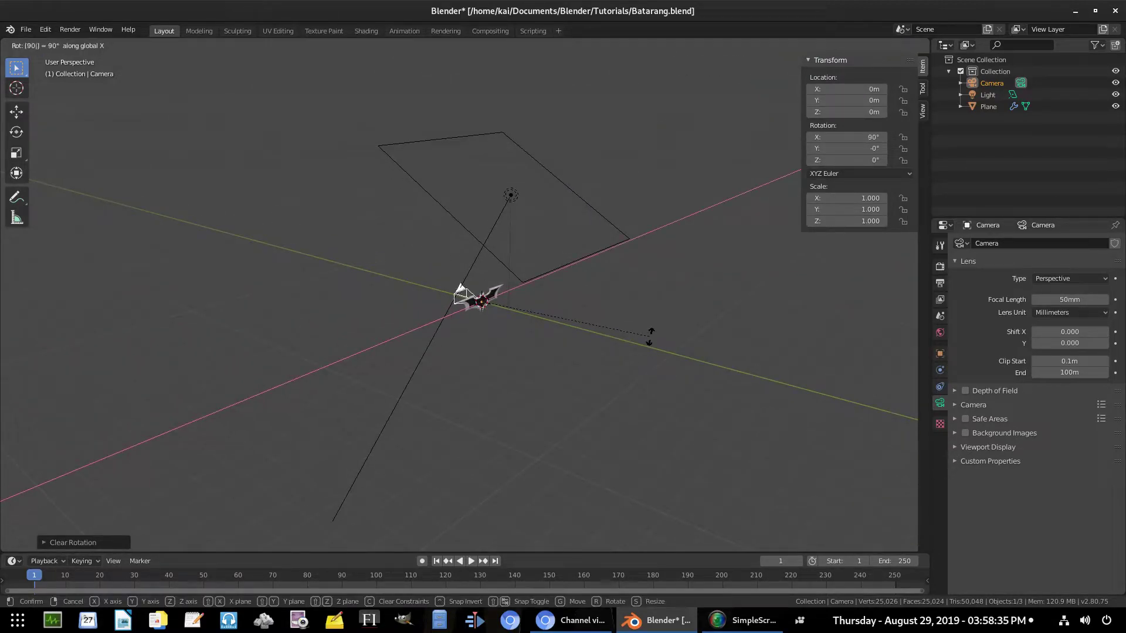
{"action": "key", "text": "Return"}
Move the camera to Y −9.5 m and look through it in camera view.
{"action": "key", "text": "g"}
{"action": "key", "text": "y"}
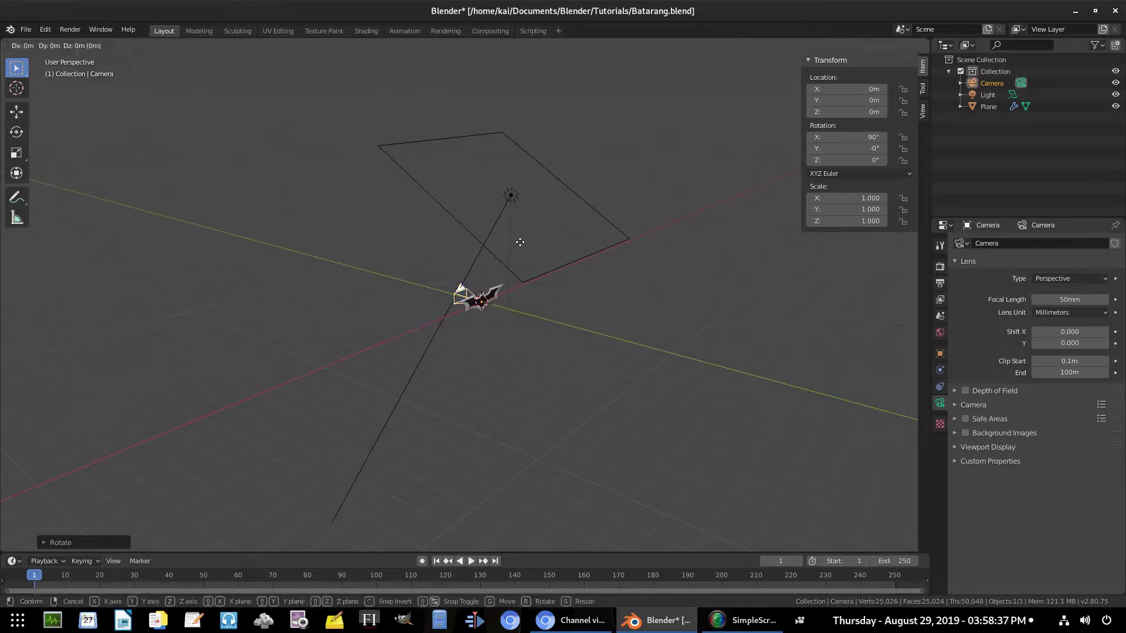
{"action": "left_click", "coordinate": [698, 297]}
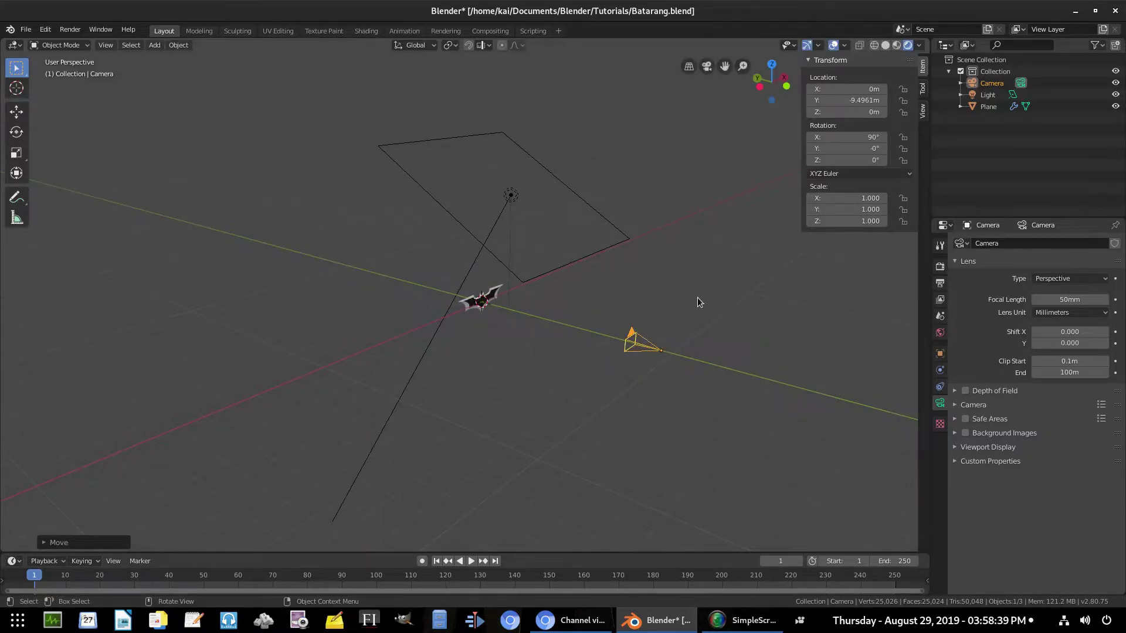
{"action": "key", "text": "KP_0"}
{"action": "left_click", "coordinate": [535, 258]}
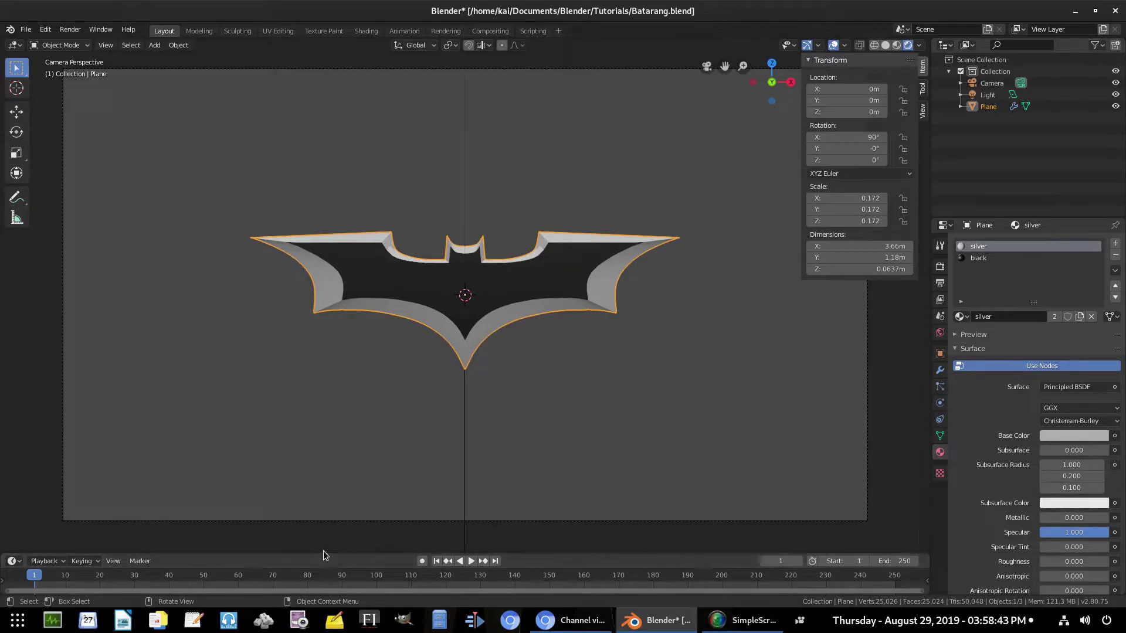
Enlarge the timeline and give the black material specular 0.150 and roughness 0, viewed through the camera.
{"action": "left_click_drag", "start_coordinate": [324, 553], "coordinate": [324, 530]}
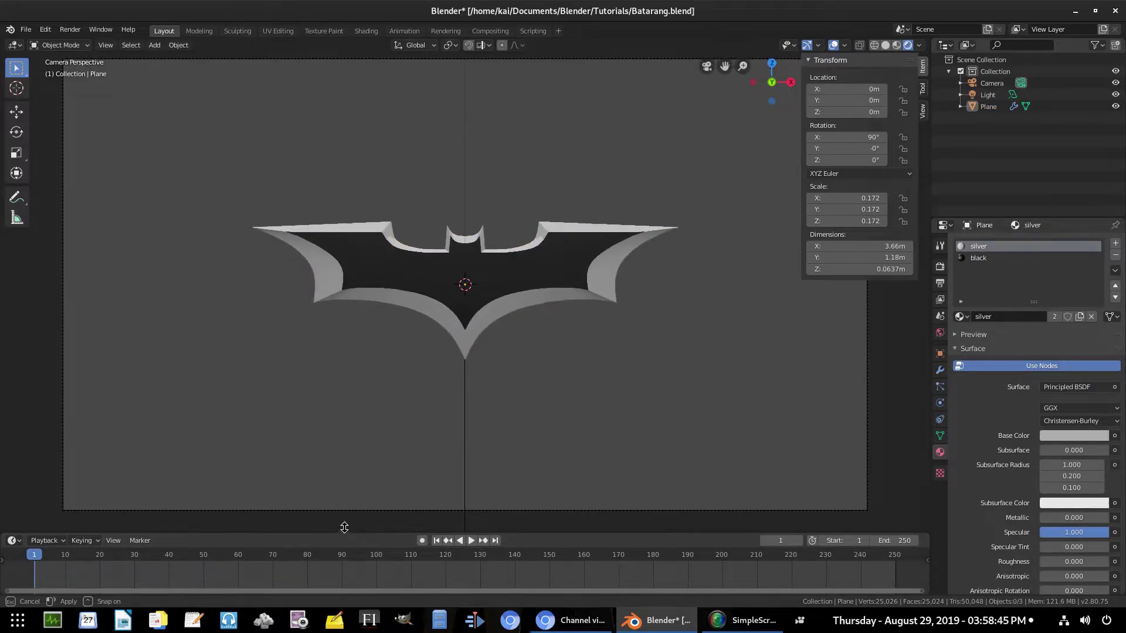
{"action": "middle_click_drag", "start_coordinate": [552, 245], "coordinate": [590, 198]}
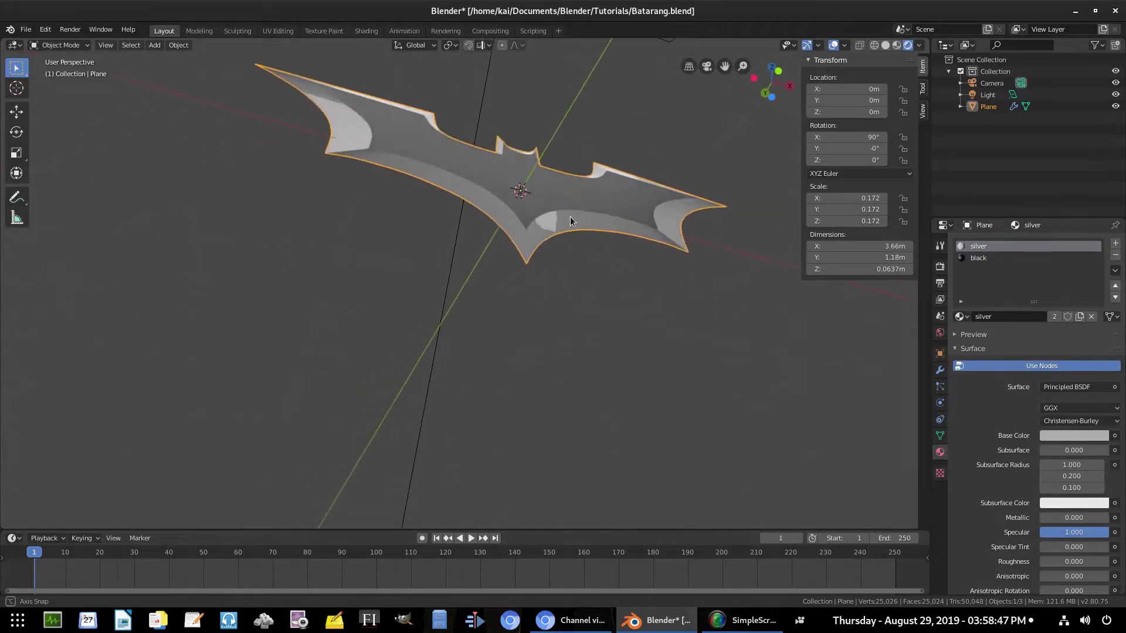
{"action": "left_click", "coordinate": [1001, 259]}
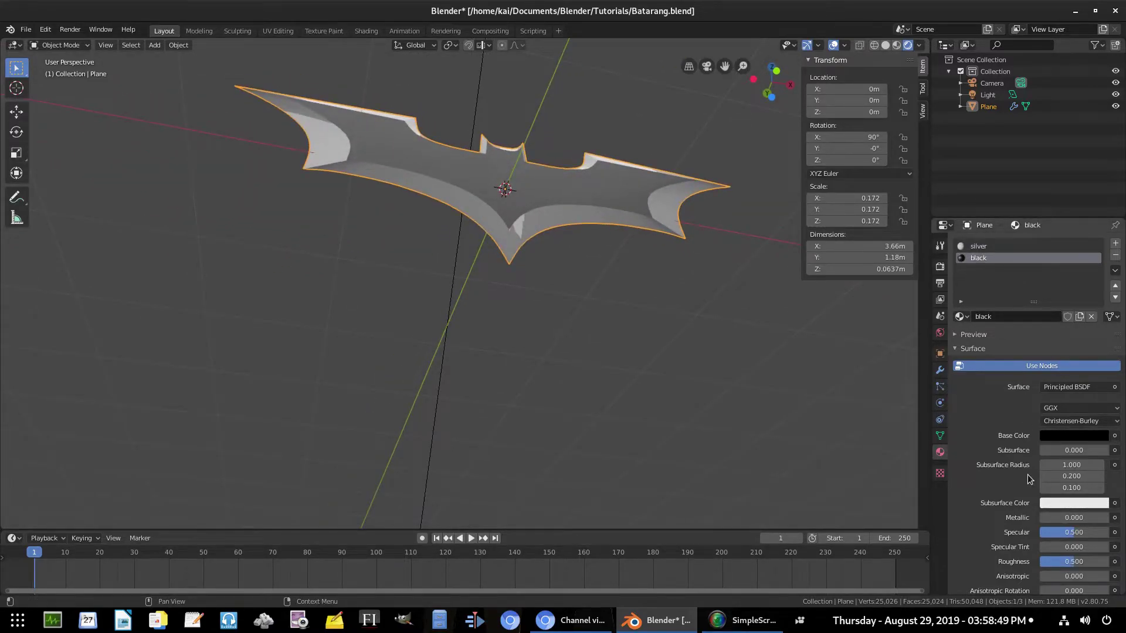
{"action": "scroll", "coordinate": [1028, 479], "scroll_direction": "down", "scroll_amount": 2}
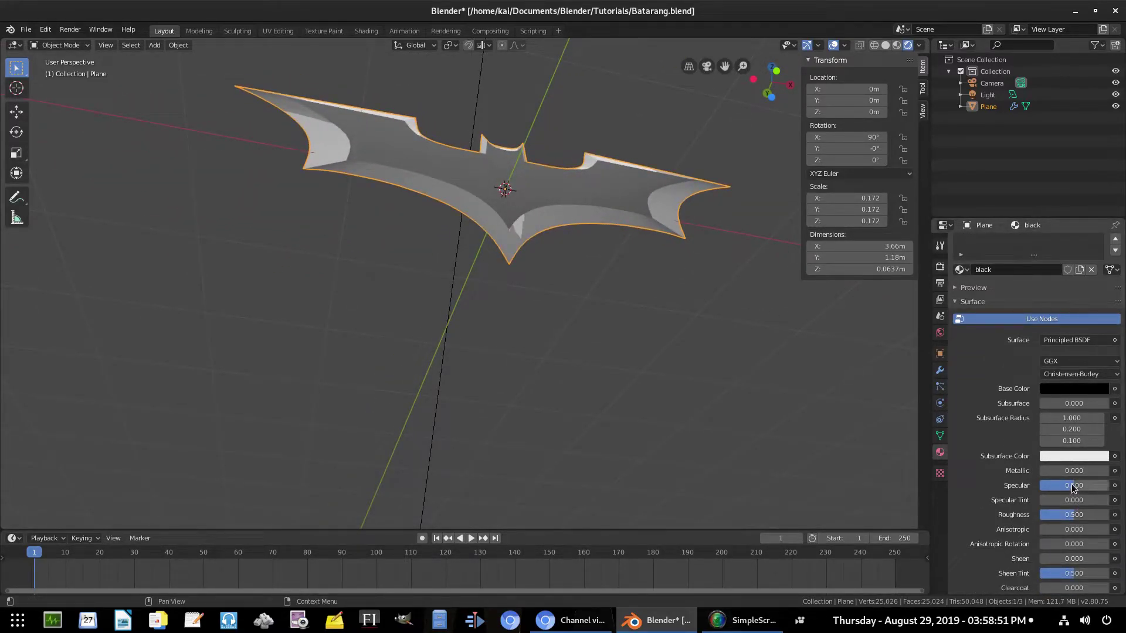
{"action": "mouse_move", "coordinate": [1074, 486]}
{"action": "left_mouse_down"}
{"action": "mouse_move", "coordinate": [1108, 486]}
{"action": "mouse_move", "coordinate": [1043, 514]}
{"action": "mouse_move", "coordinate": [1056, 486]}
{"action": "left_mouse_up"}
{"action": "middle_click_drag", "start_coordinate": [690, 417], "coordinate": [685, 428]}
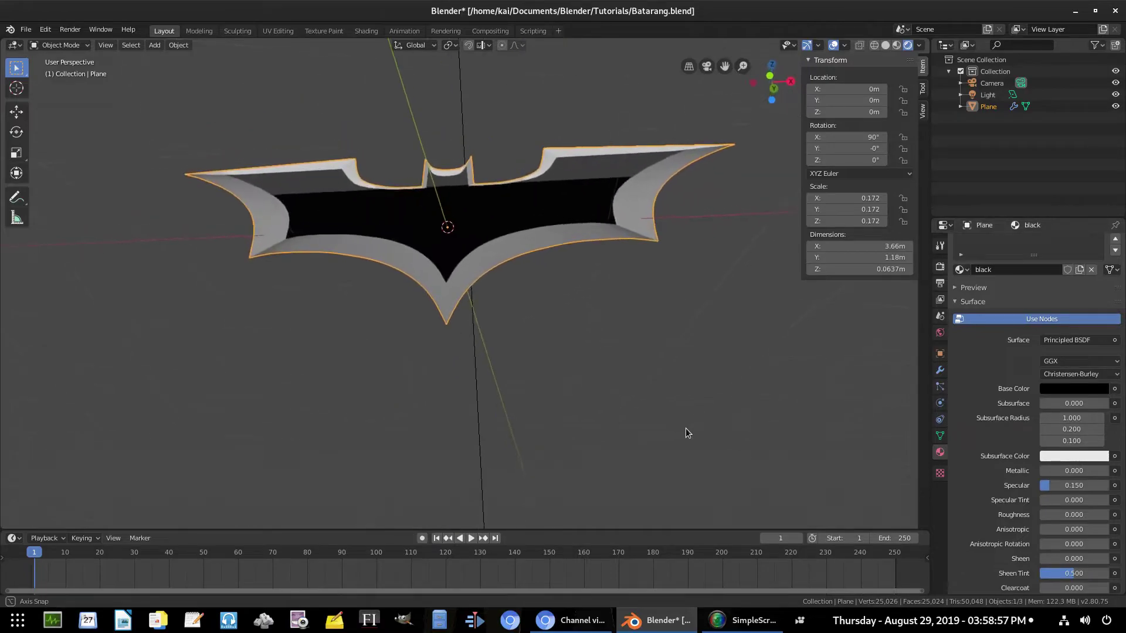
{"action": "key", "text": "KP_0"}
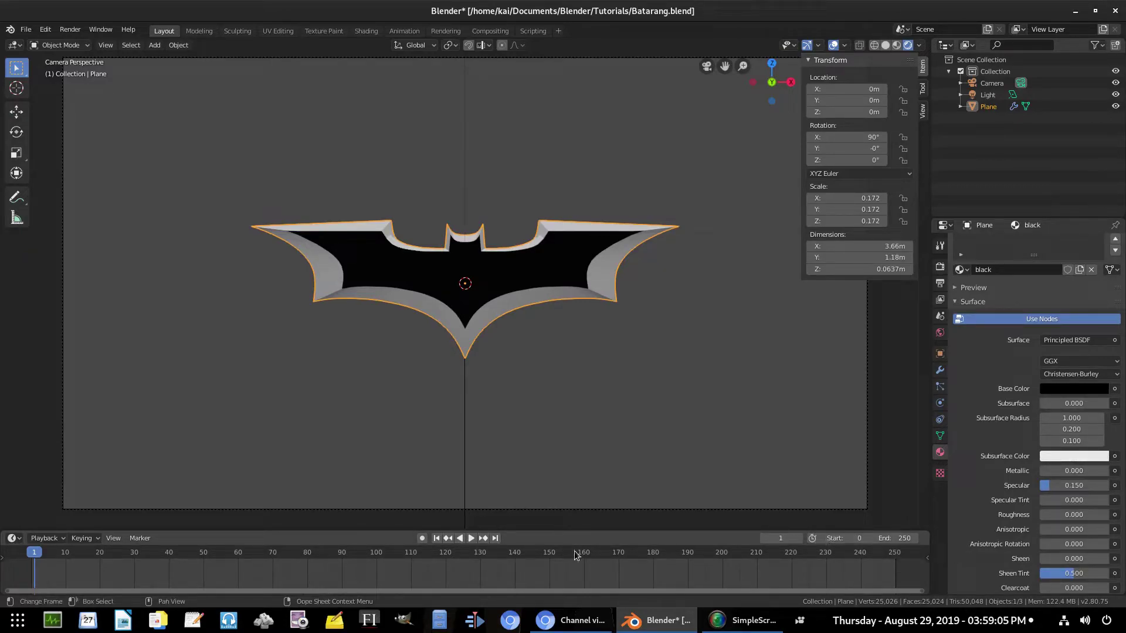
Key the batarang's rotation at frame 0, then go to frame 30.
{"action": "left_click", "coordinate": [441, 539]}
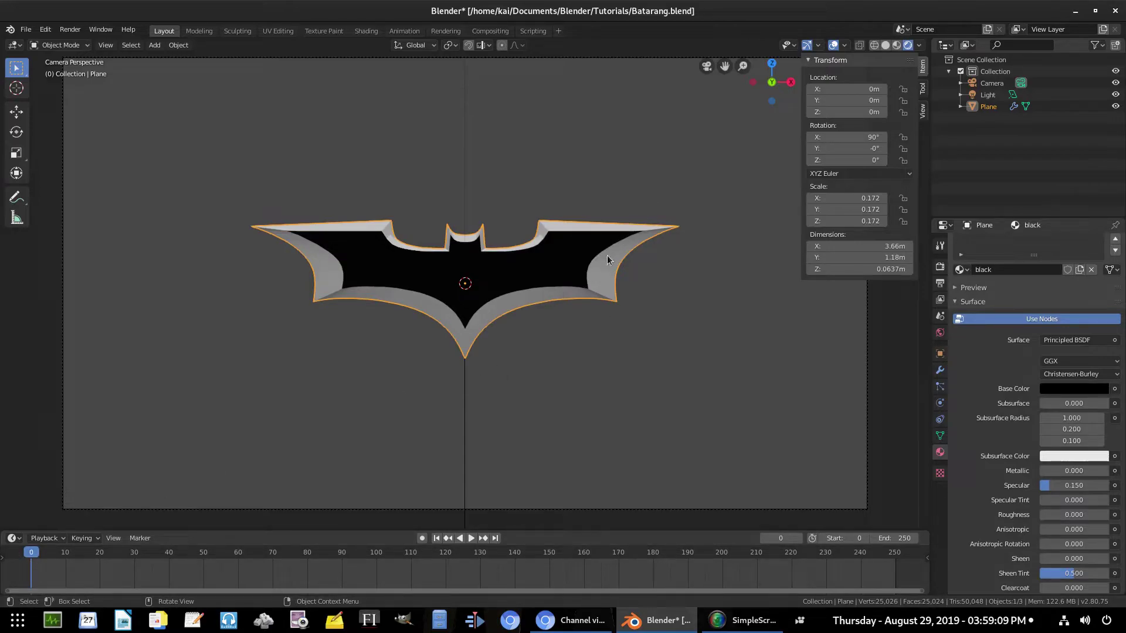
{"action": "key", "text": "i"}
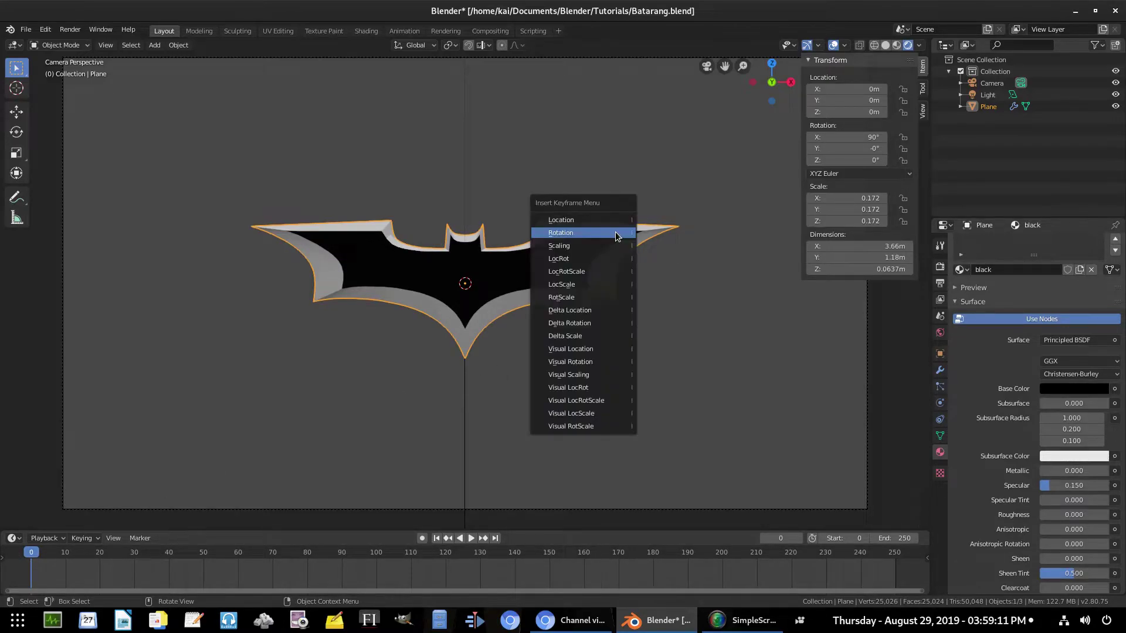
{"action": "left_click", "coordinate": [616, 235]}
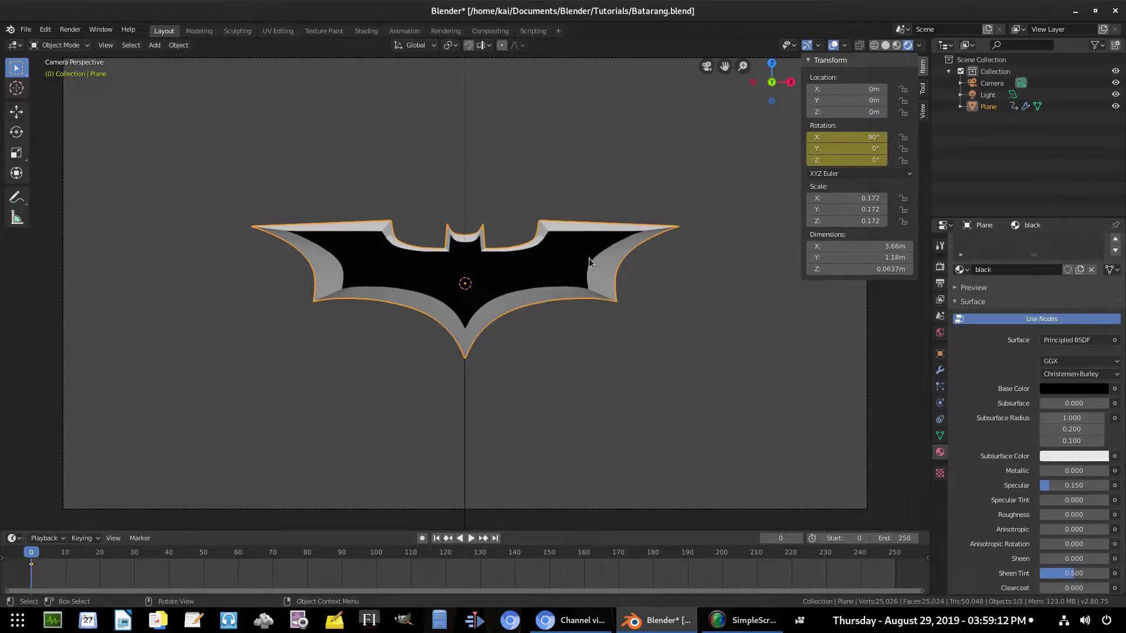
{"action": "left_click", "coordinate": [134, 560]}
Set the scene frame rate to 60 fps in Output properties.
{"action": "left_click", "coordinate": [940, 267]}
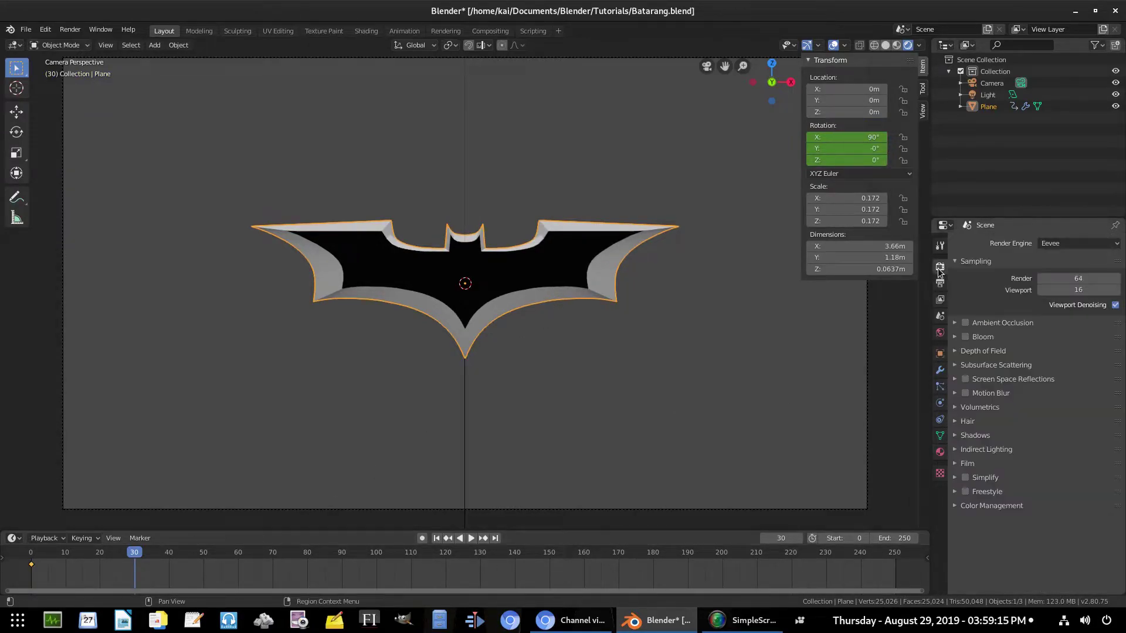
{"action": "left_click", "coordinate": [941, 284]}
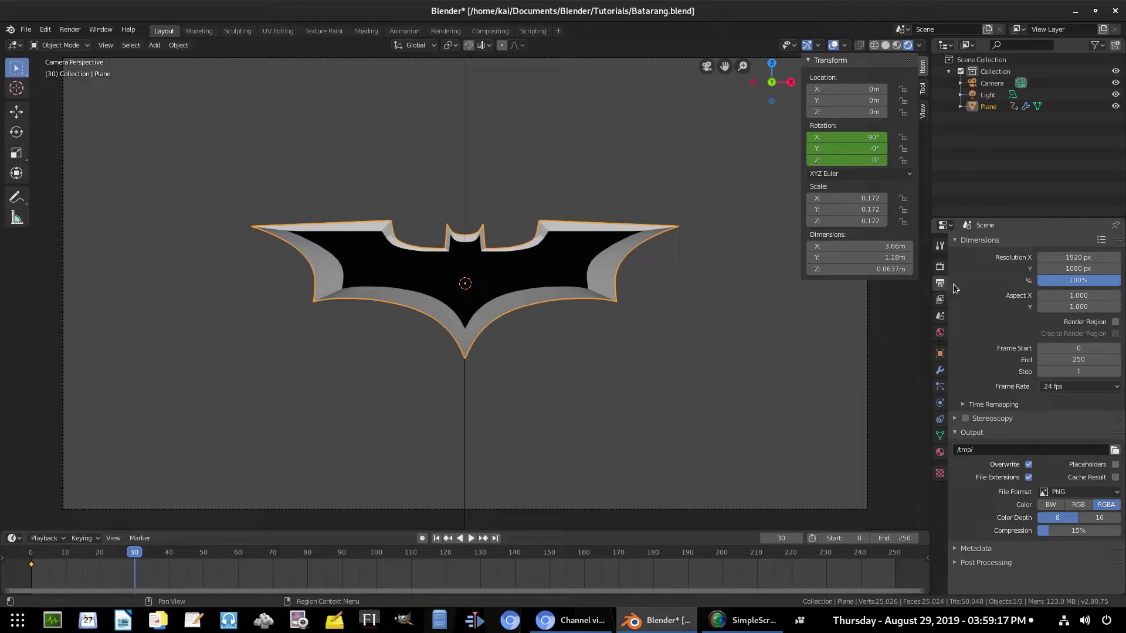
{"action": "left_click", "coordinate": [1081, 387]}
{"action": "left_click", "coordinate": [1074, 491]}
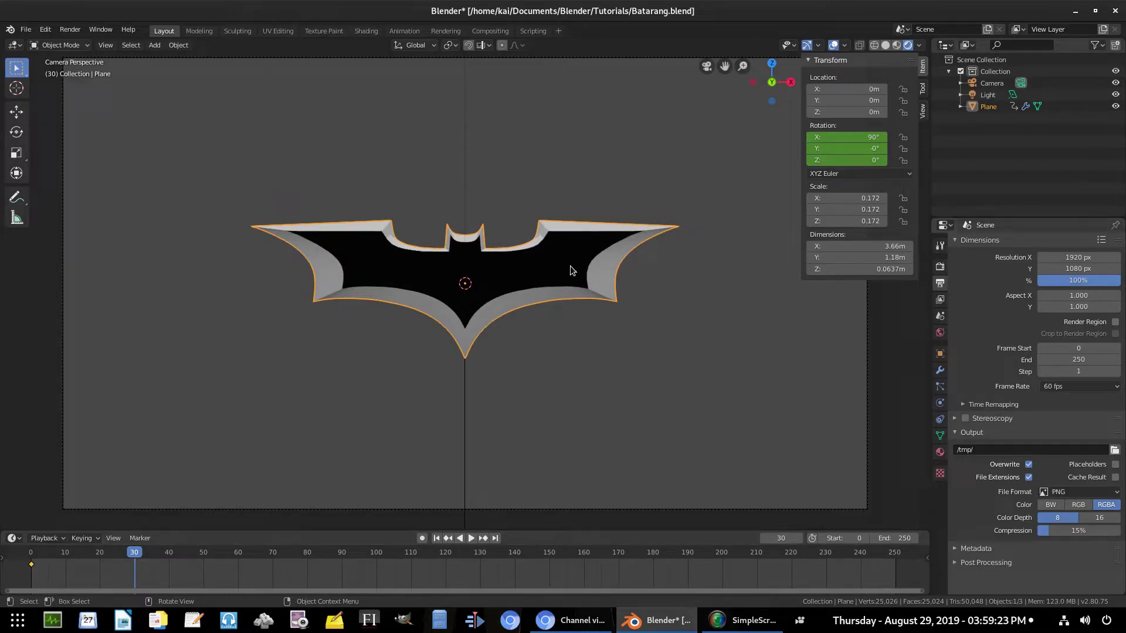
Turn the batarang 180° around Z and key its rotation at frame 30.
{"action": "type", "text": "rz180"}
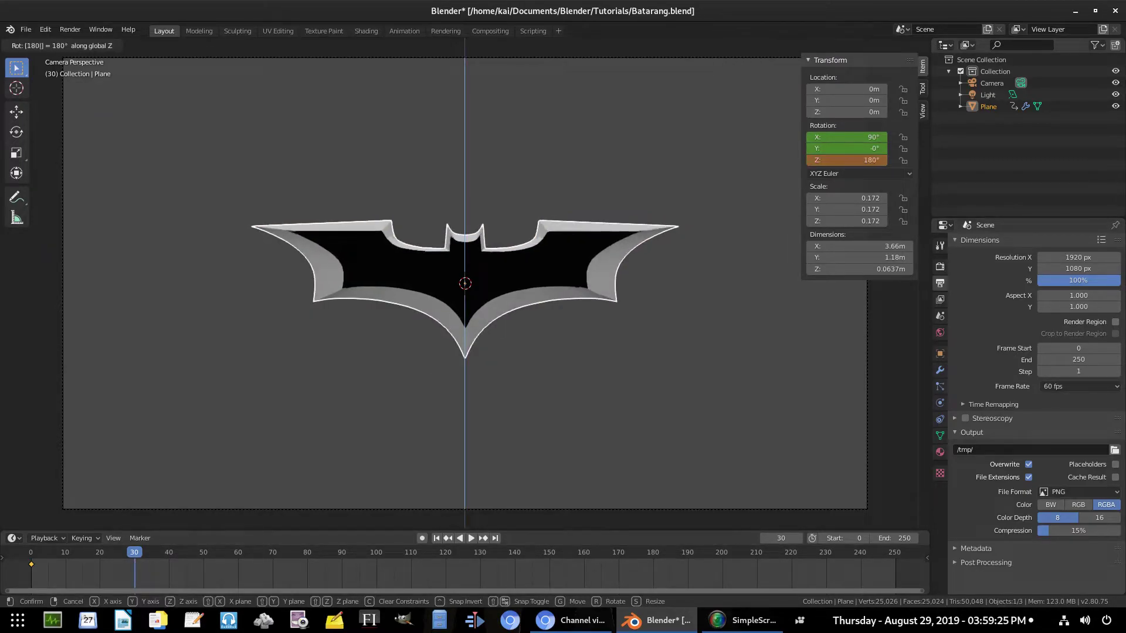
{"action": "key", "text": "Return"}
{"action": "key", "text": "i"}
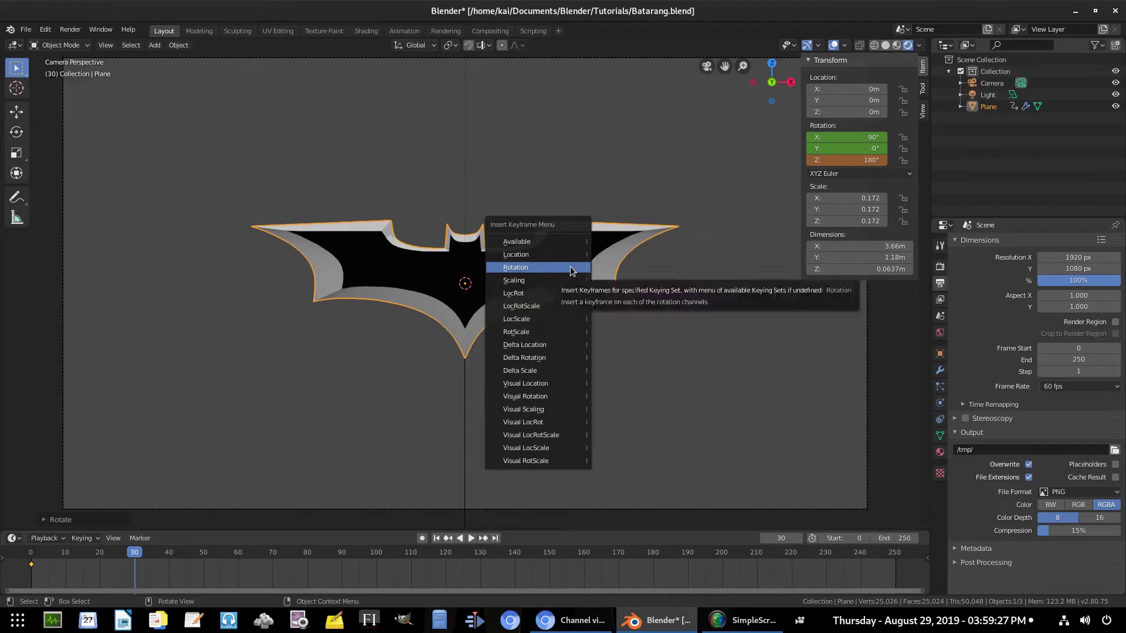
{"action": "left_click", "coordinate": [572, 271]}
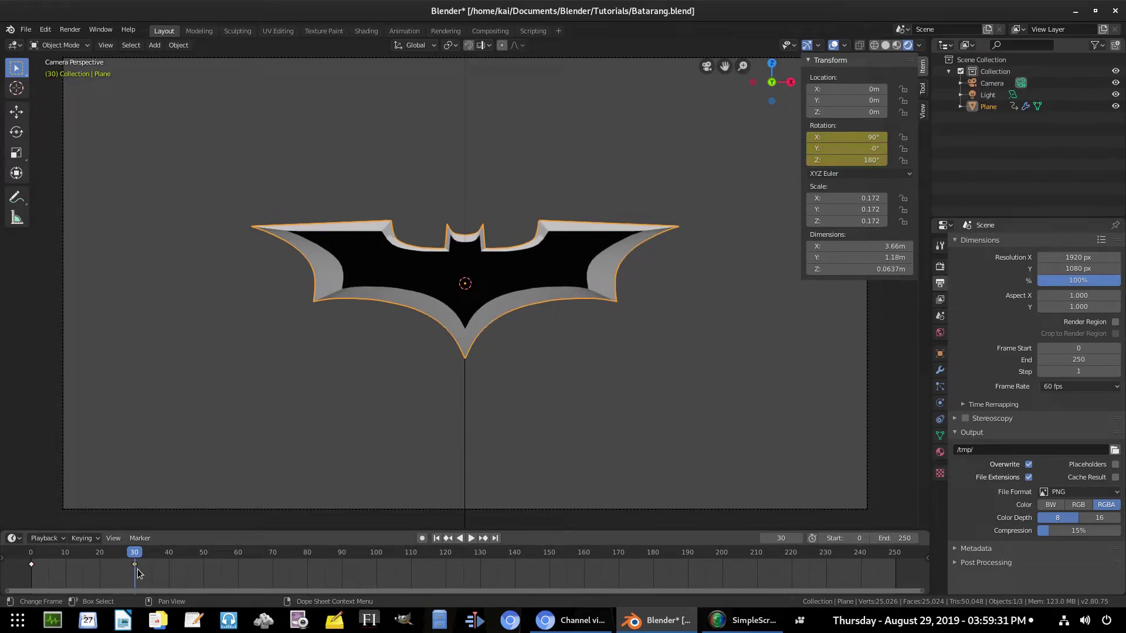
Duplicate the rotation key to frame 60 and shift the keys to frames 20 and 50.
{"action": "left_click_drag", "start_coordinate": [136, 565], "coordinate": [239, 565]}
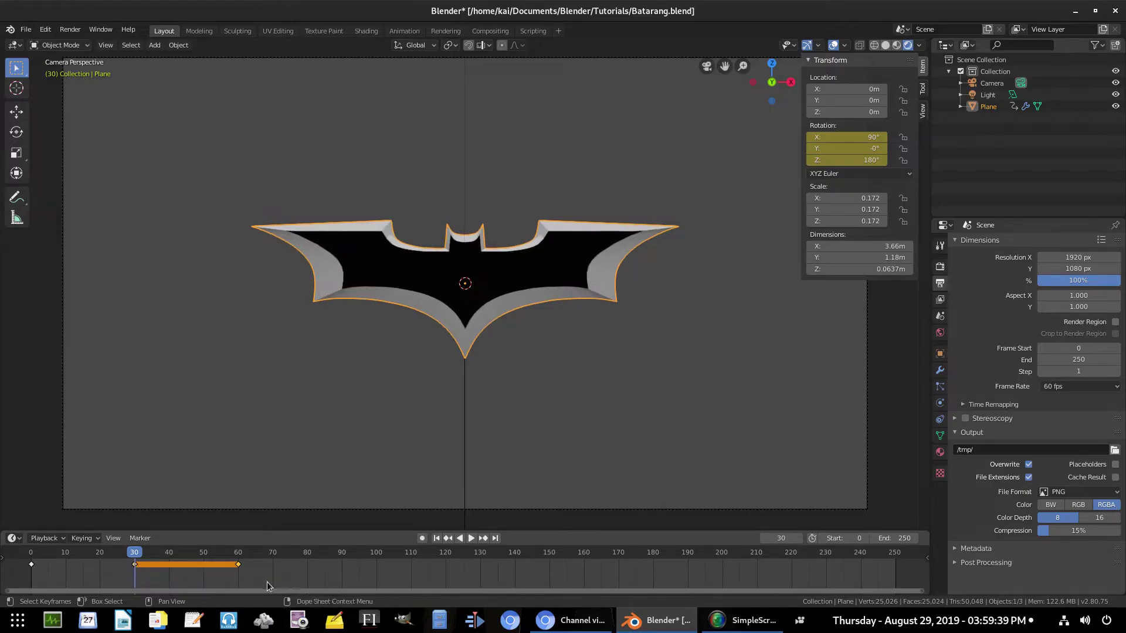
{"action": "key", "text": "g"}
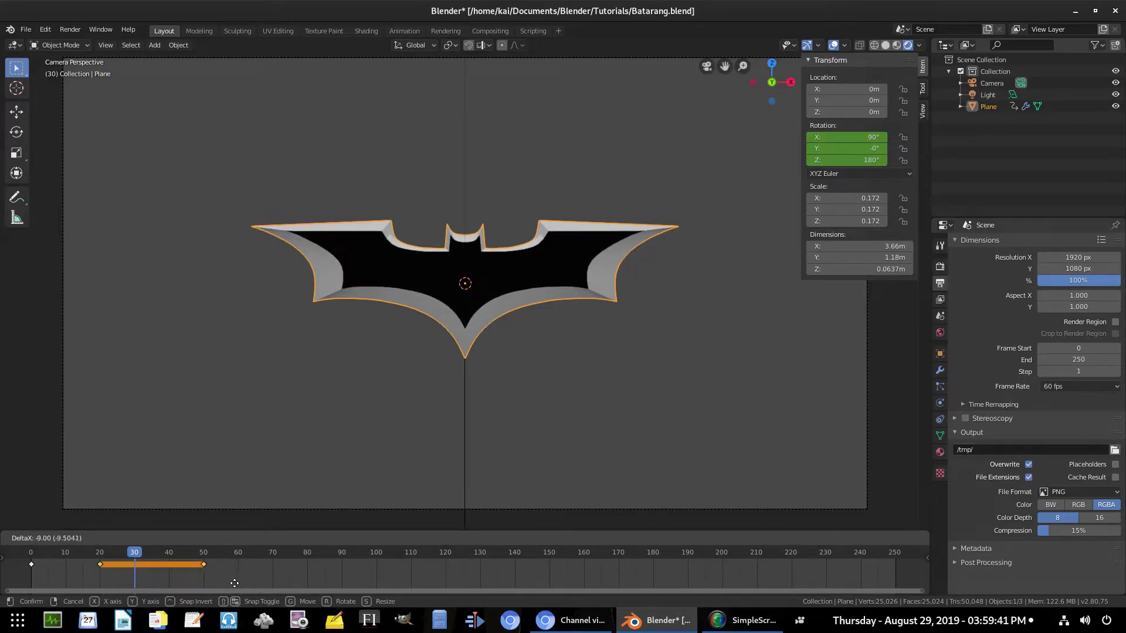
{"action": "left_click", "coordinate": [210, 572]}
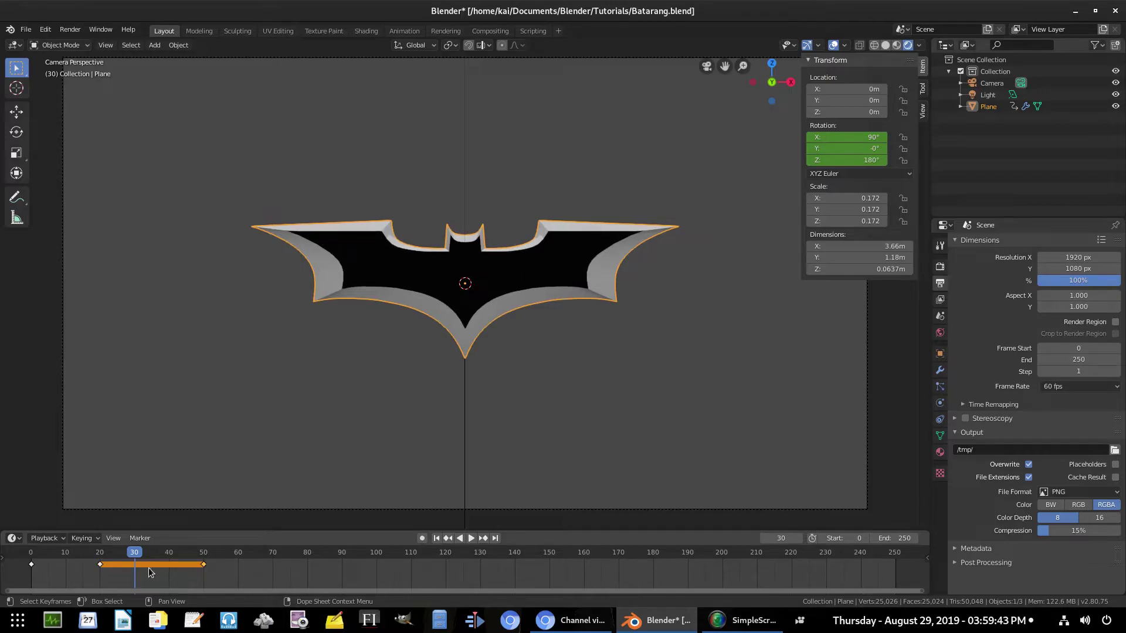
{"action": "left_click", "coordinate": [100, 556]}
{"action": "key", "text": "space"}
{"action": "key", "text": "Escape"}
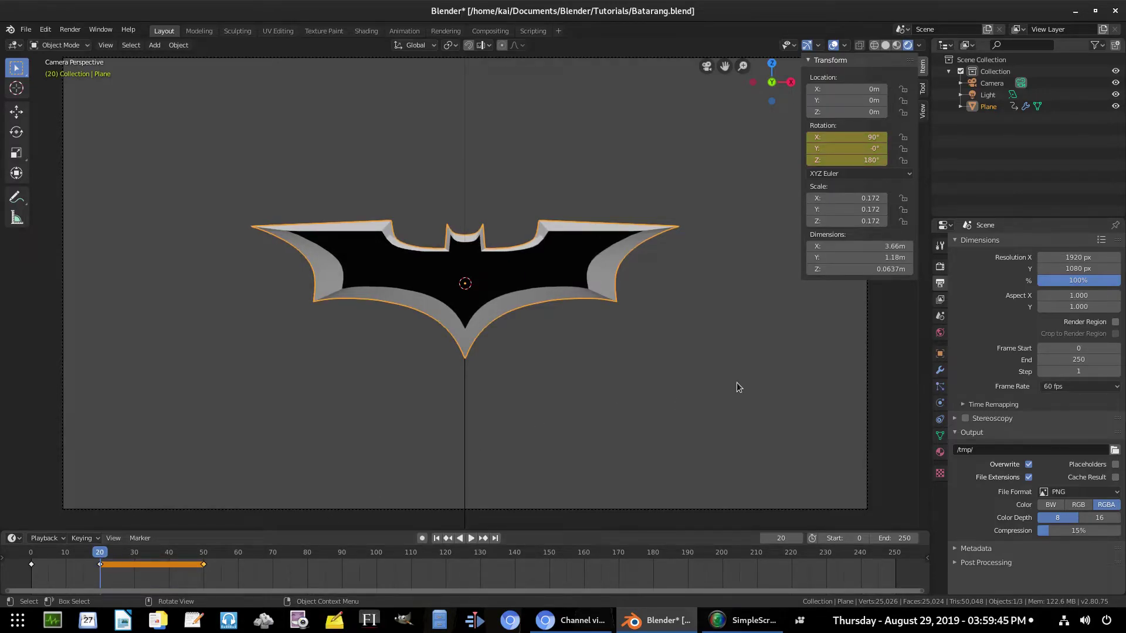
At frame 20, turn the batarang to 152° on Z and key its rotation.
{"action": "key", "text": "r"}
{"action": "key", "text": "z"}
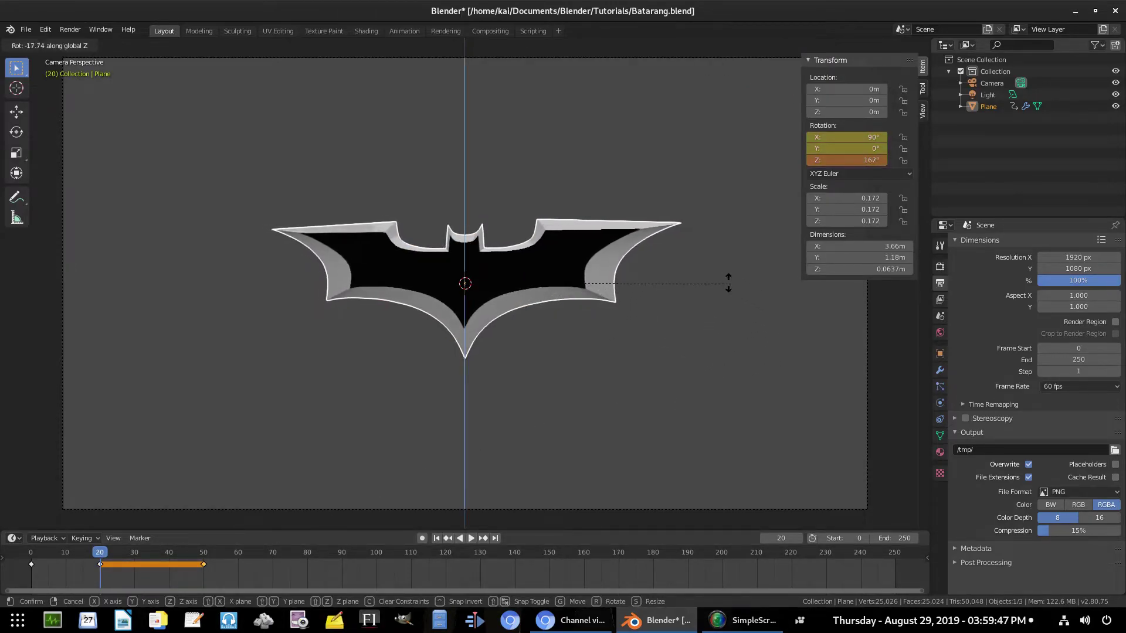
{"action": "left_click", "coordinate": [691, 256]}
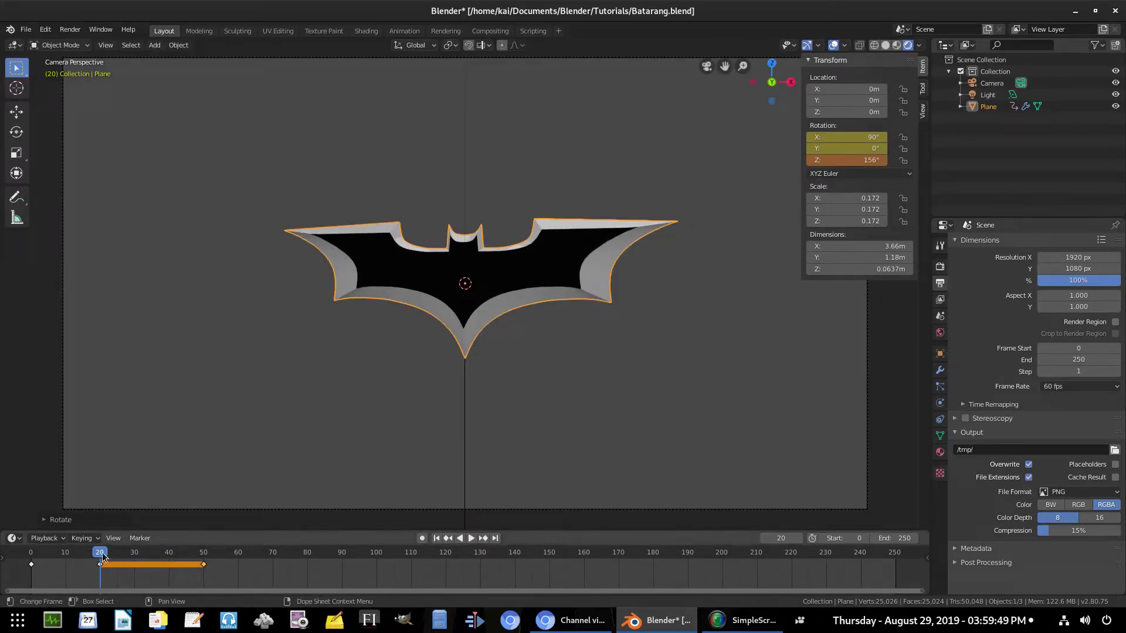
{"action": "key", "text": "space"}
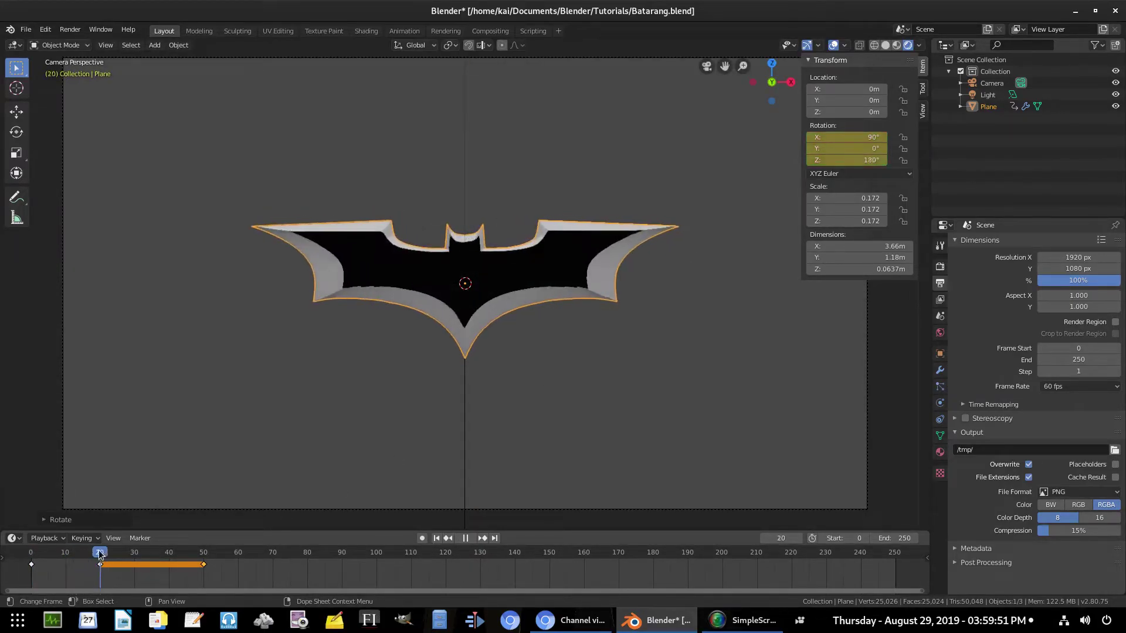
{"action": "key", "text": "space"}
{"action": "key", "text": "r"}
{"action": "key", "text": "z"}
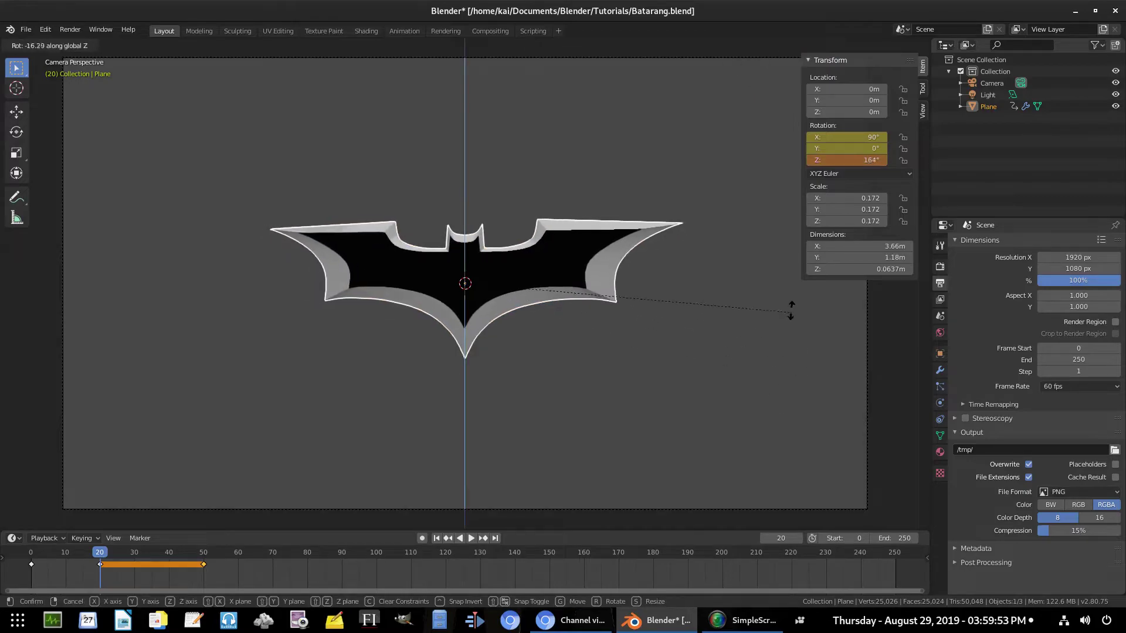
{"action": "left_click", "coordinate": [743, 252]}
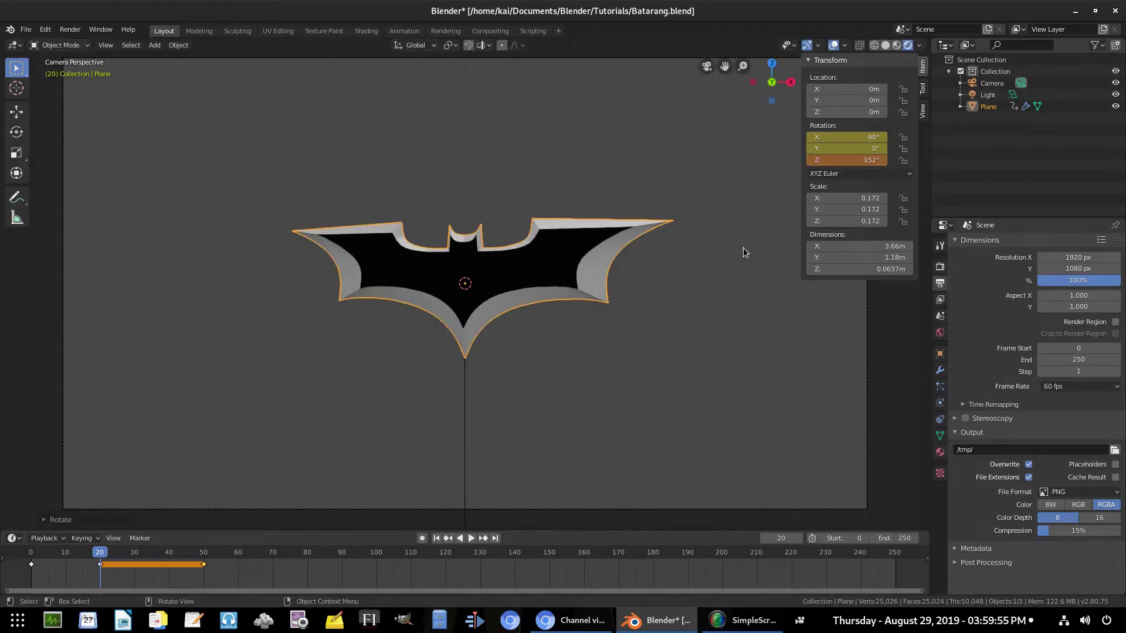
{"action": "key", "text": "i"}
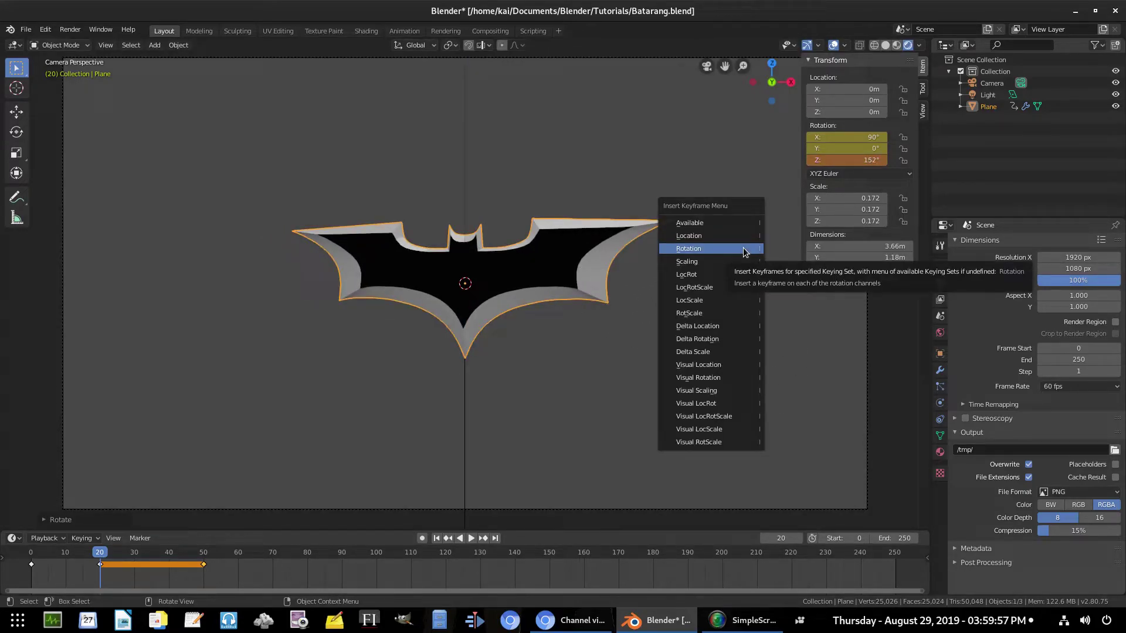
{"action": "left_click", "coordinate": [743, 249]}
{"action": "middle_click_drag", "start_coordinate": [703, 358], "coordinate": [698, 395]}
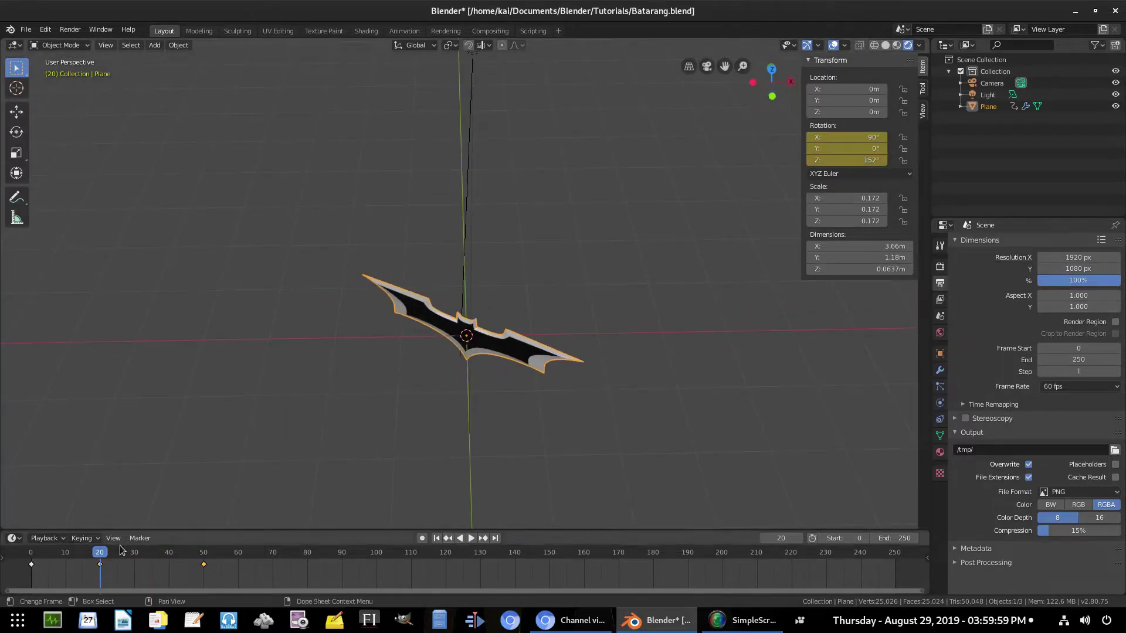
Set the scene end frame to 70 and view through the camera with overlays hidden.
{"action": "left_click", "coordinate": [466, 538]}
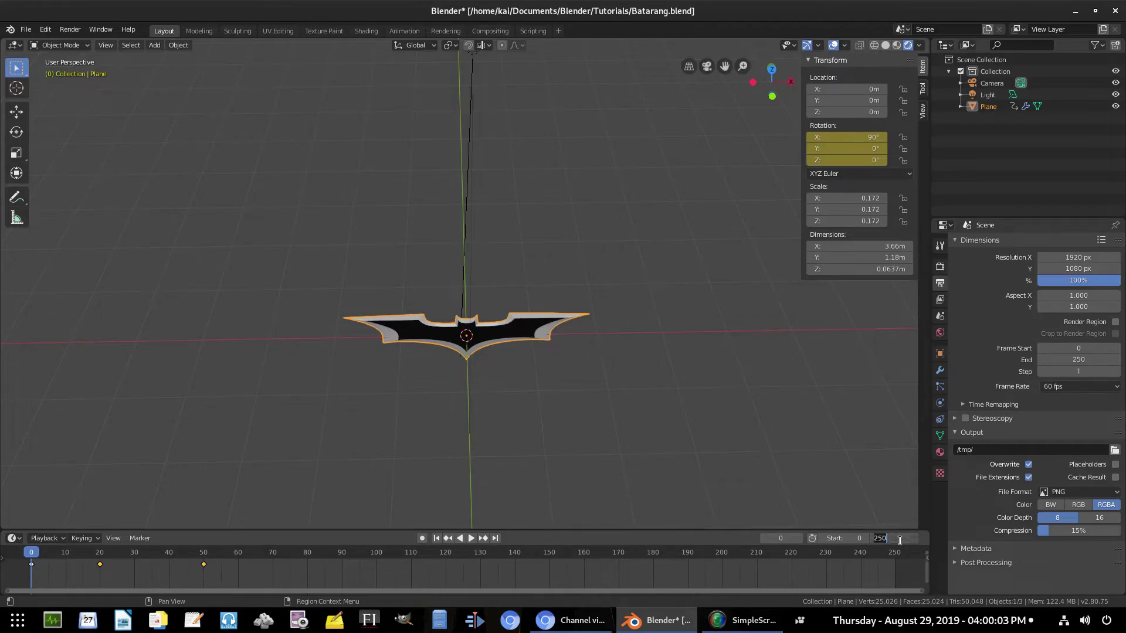
{"action": "type", "text": "70"}
{"action": "key", "text": "Return"}
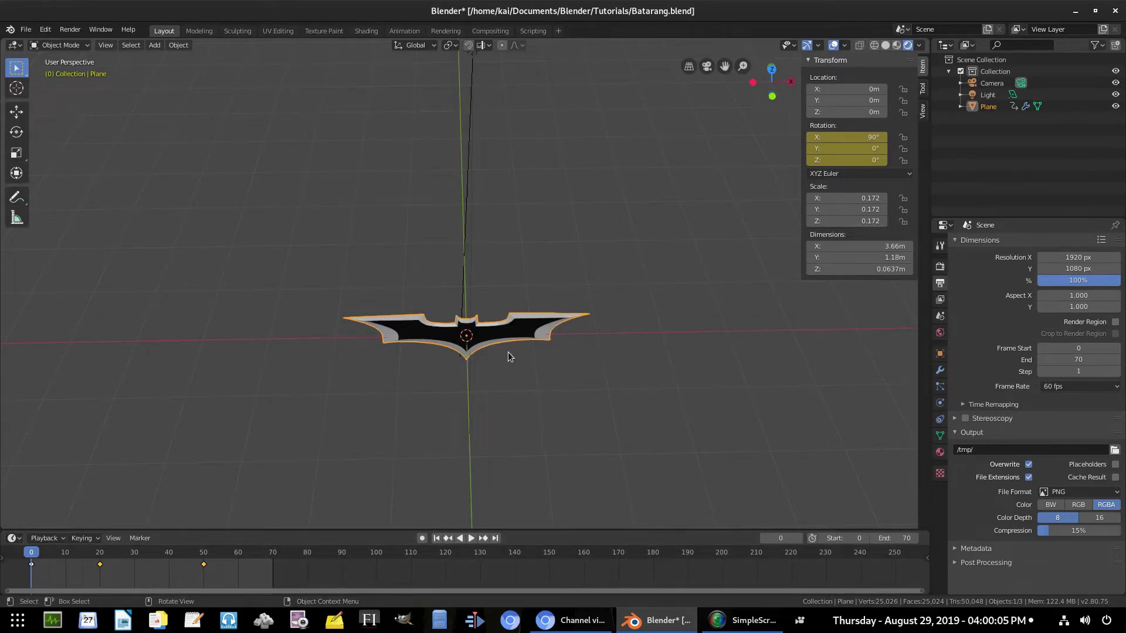
{"action": "key", "text": "KP_0"}
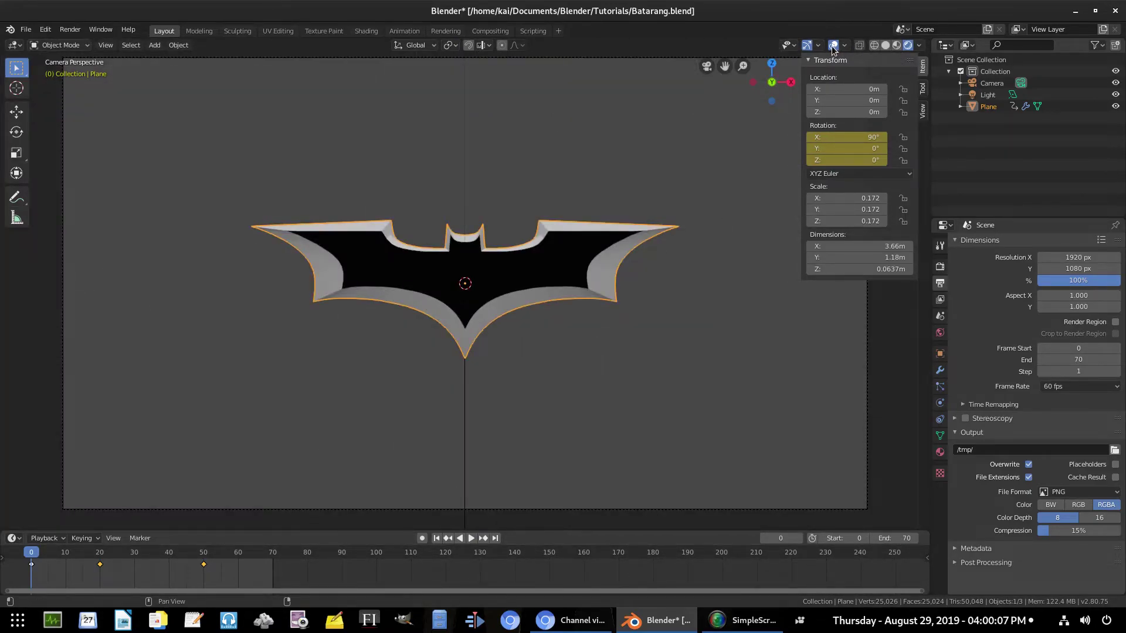
{"action": "left_click", "coordinate": [833, 45]}
Set the world background colour value to 0, making it black.
{"action": "left_click", "coordinate": [940, 333]}
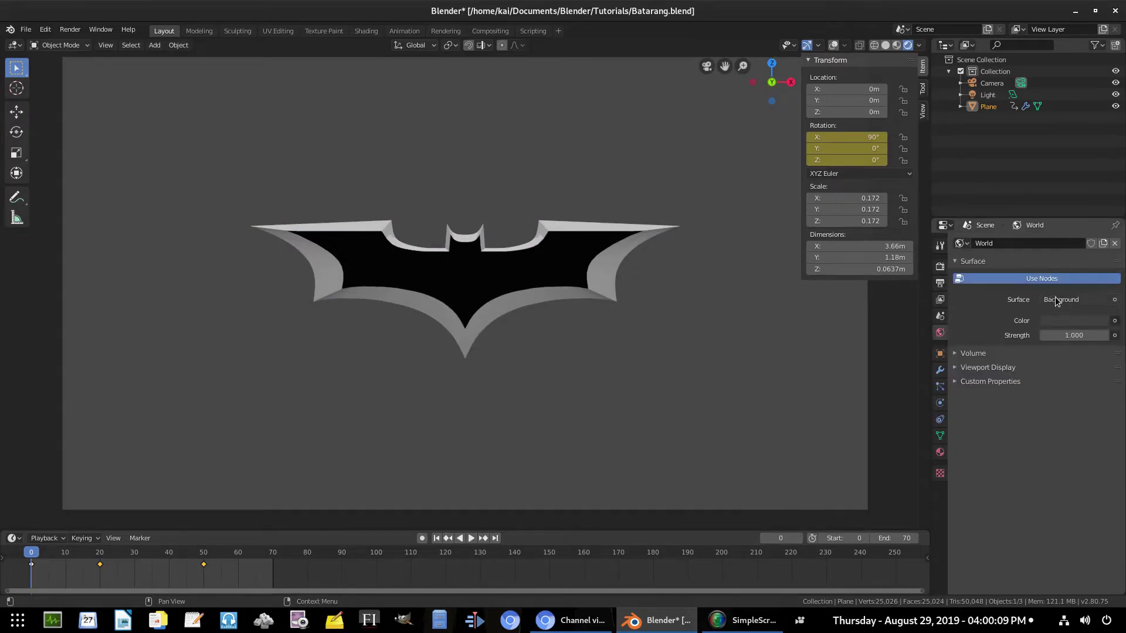
{"action": "left_click", "coordinate": [1079, 320]}
{"action": "left_click_drag", "start_coordinate": [1044, 291], "coordinate": [1008, 292]}
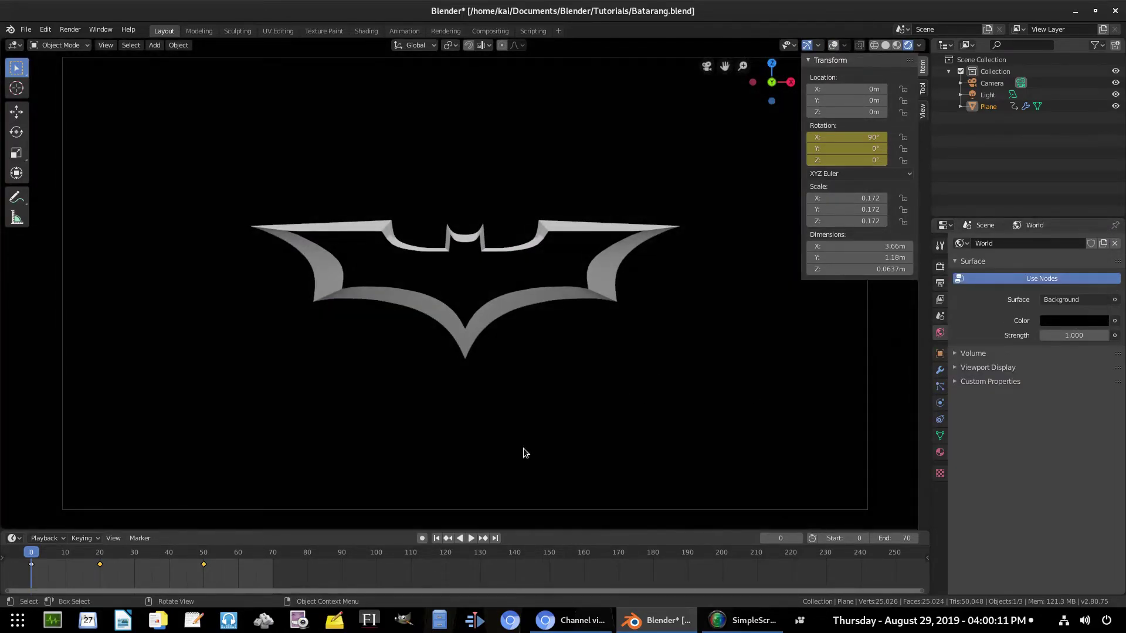
Play the batarang's rotation animation with the sidebar hidden, then stop playback.
{"action": "left_click", "coordinate": [471, 538]}
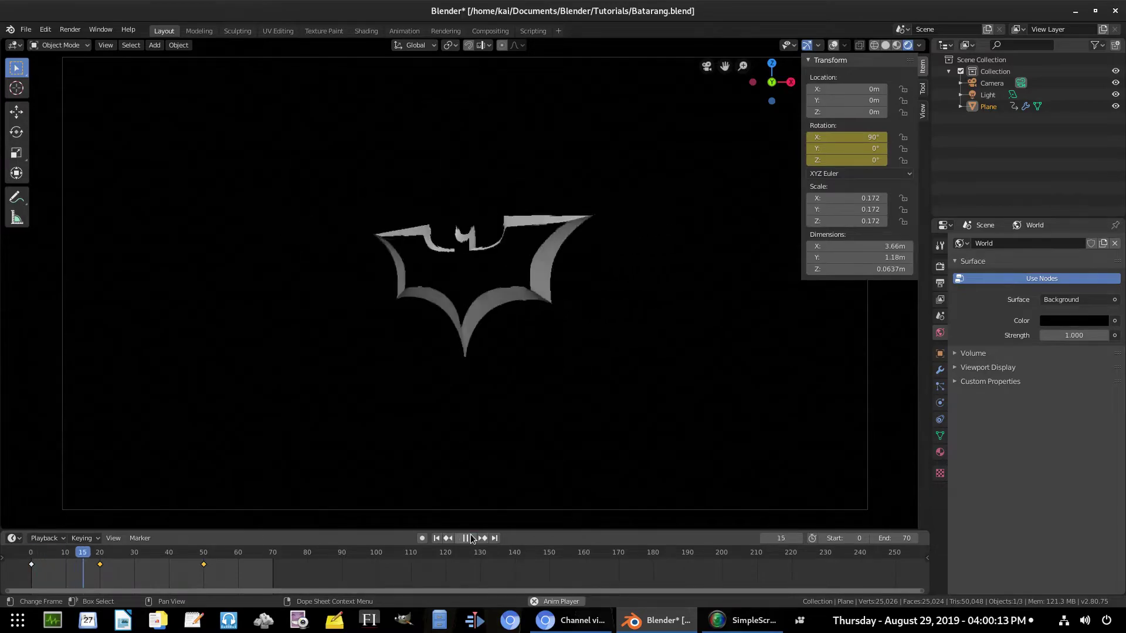
{"action": "scroll", "coordinate": [604, 445], "scroll_direction": "down", "scroll_amount": 2}
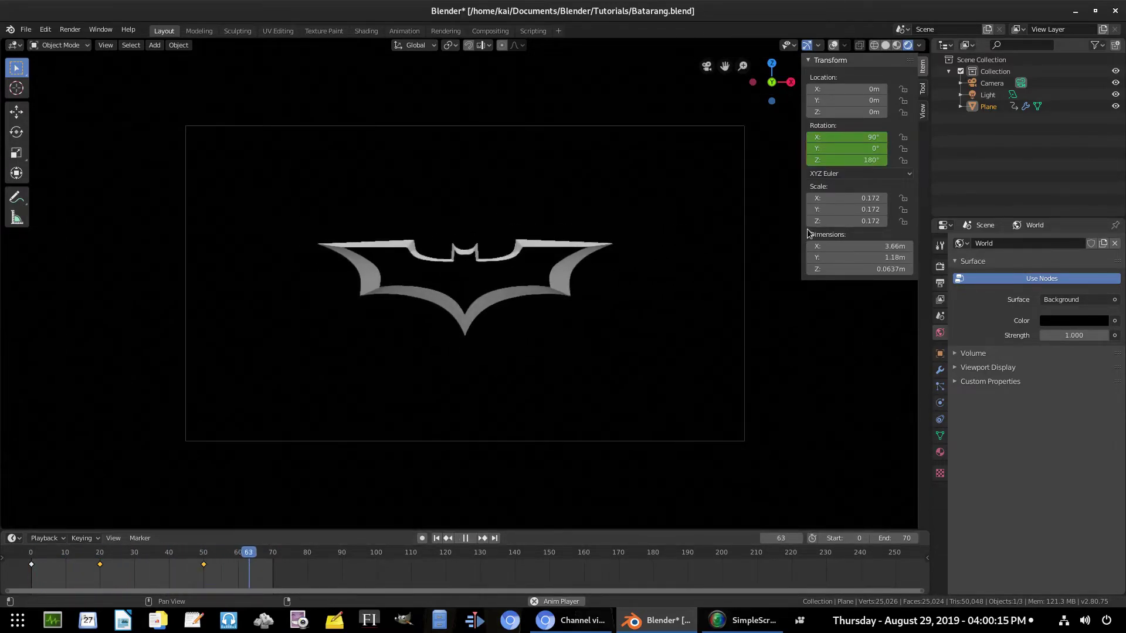
{"action": "key", "text": "n"}
{"action": "scroll", "coordinate": [651, 340], "scroll_direction": "up", "scroll_amount": 1}
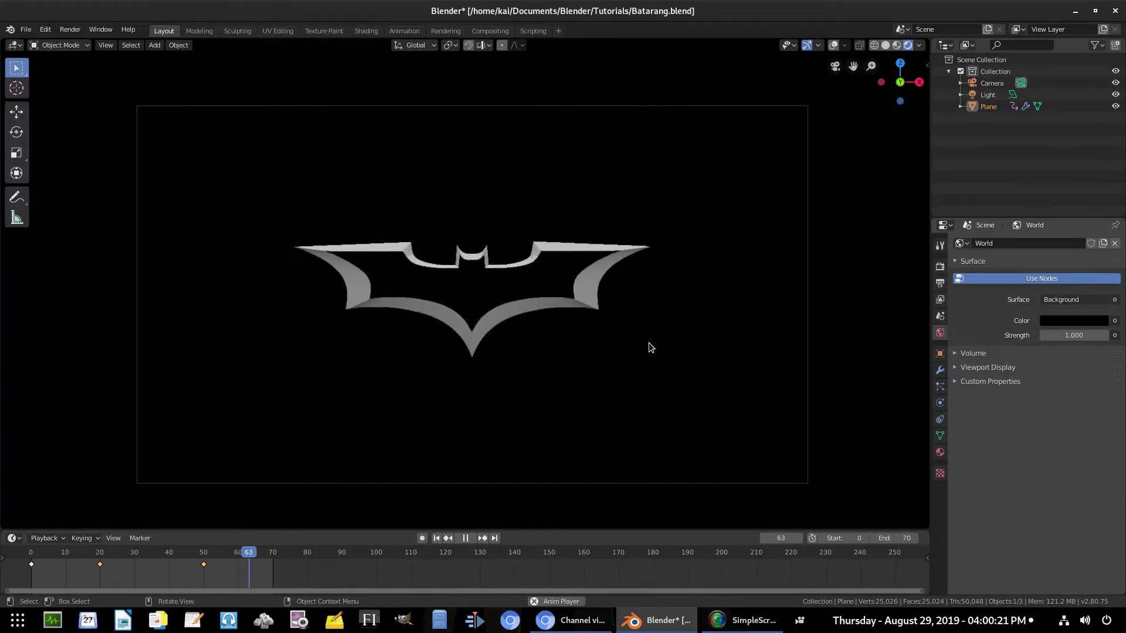
{"action": "key", "text": "space"}
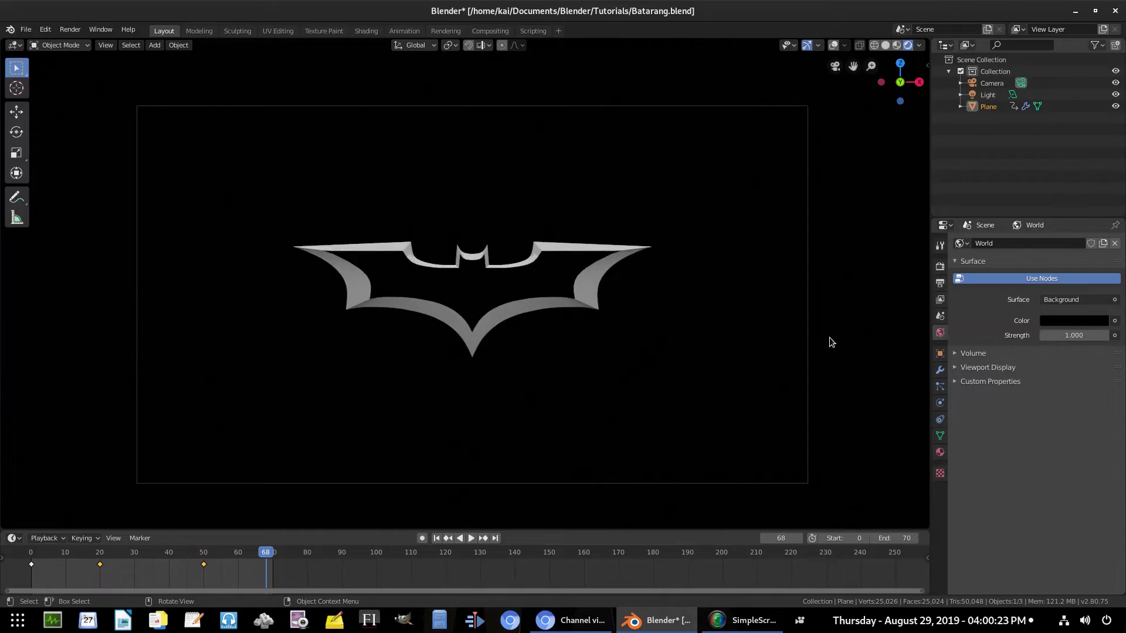
Make the silver border material gold-yellow: value 1, hue 0.121, specular tint 1.
{"action": "left_click", "coordinate": [940, 452]}
{"action": "left_click", "coordinate": [1001, 260]}
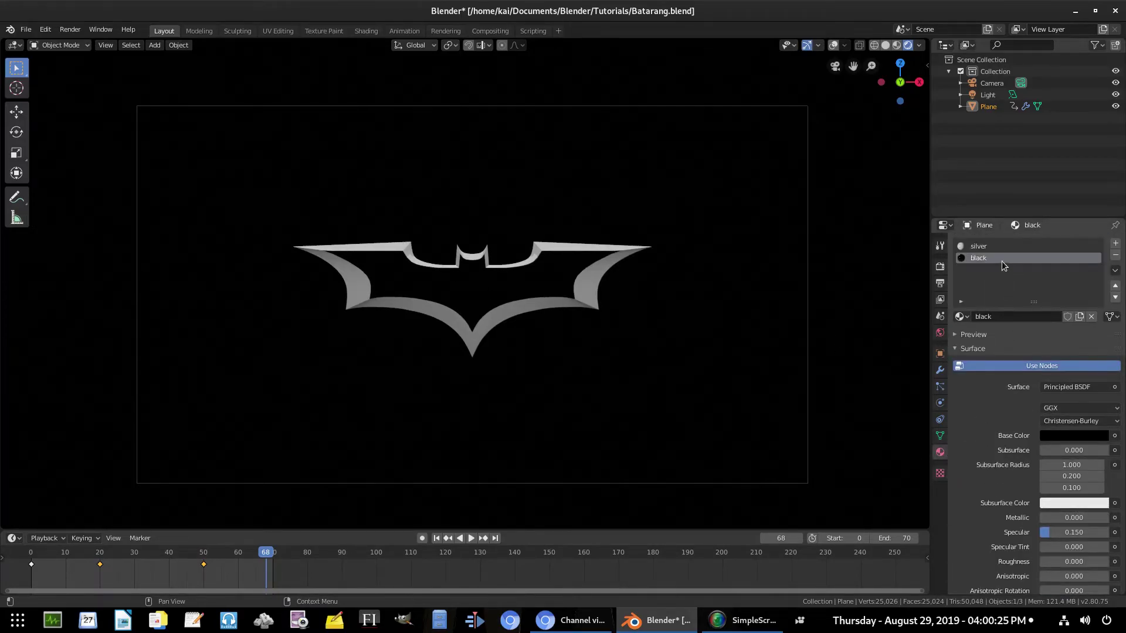
{"action": "left_click", "coordinate": [1074, 435]}
{"action": "left_click", "coordinate": [1074, 435]}
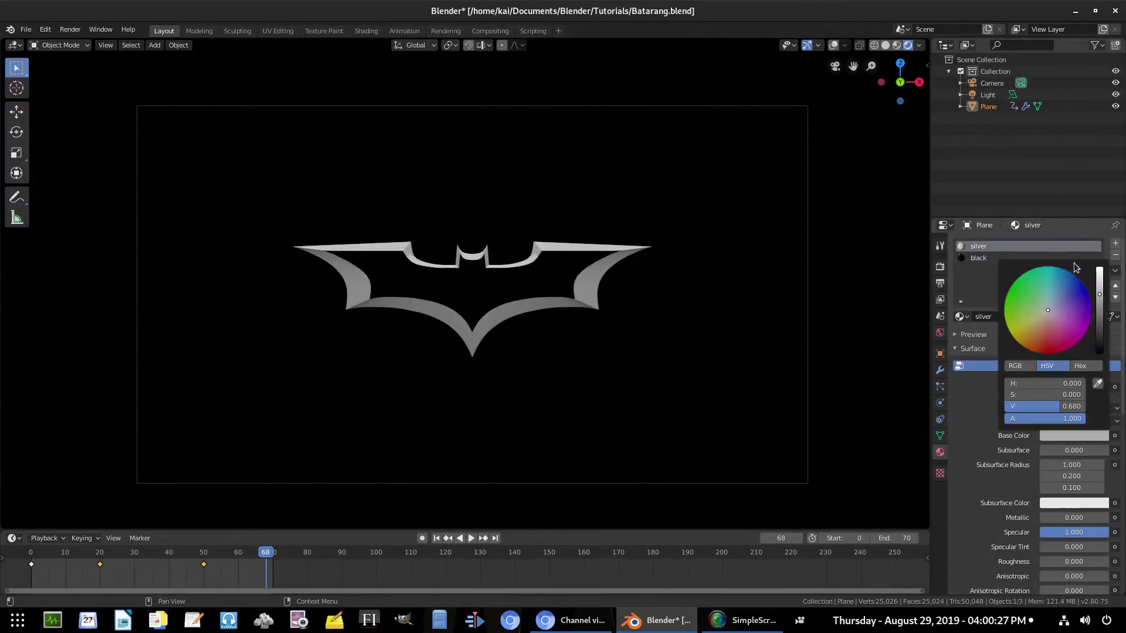
{"action": "left_click", "coordinate": [1011, 334]}
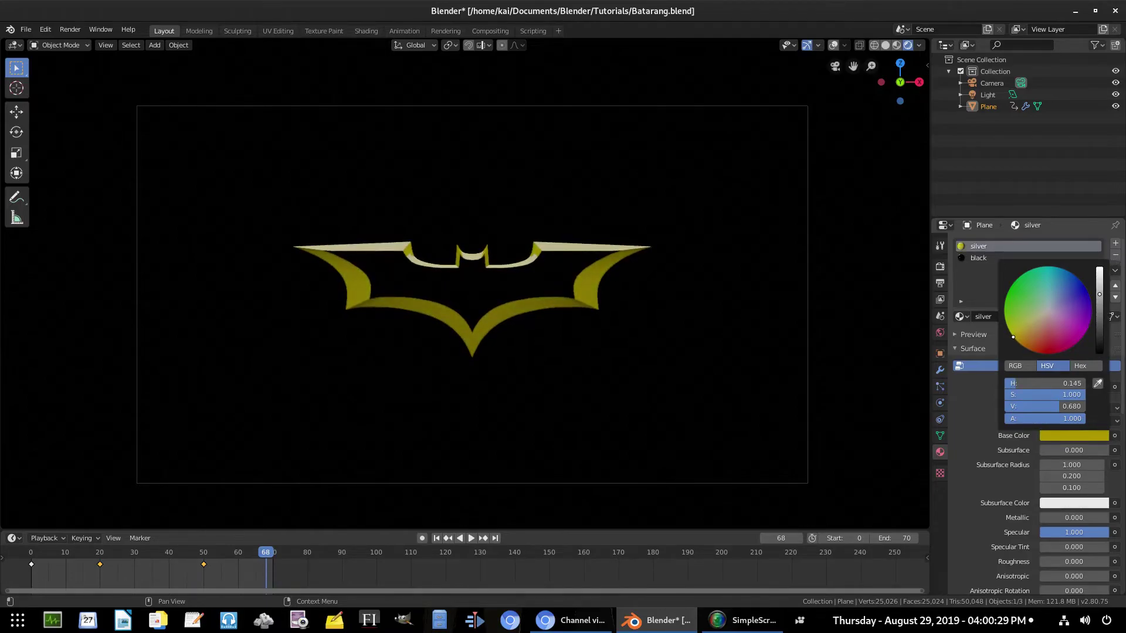
{"action": "left_click_drag", "start_coordinate": [1044, 406], "coordinate": [1085, 406]}
{"action": "left_click_drag", "start_coordinate": [1024, 347], "coordinate": [1018, 344]}
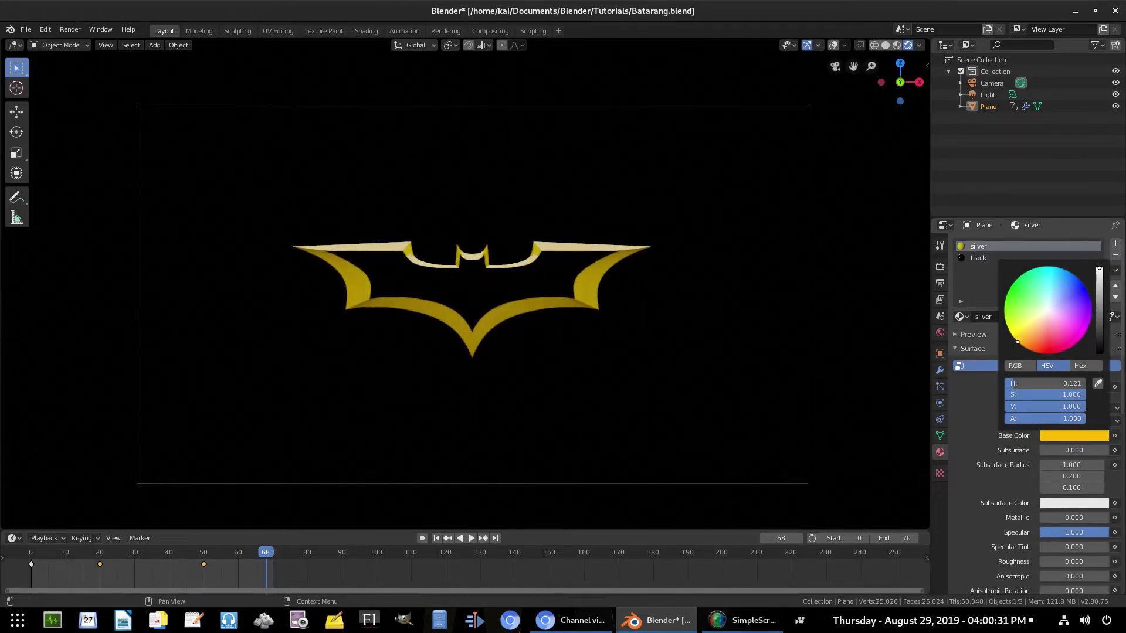
{"action": "scroll", "coordinate": [1008, 515], "scroll_direction": "down", "scroll_amount": 1}
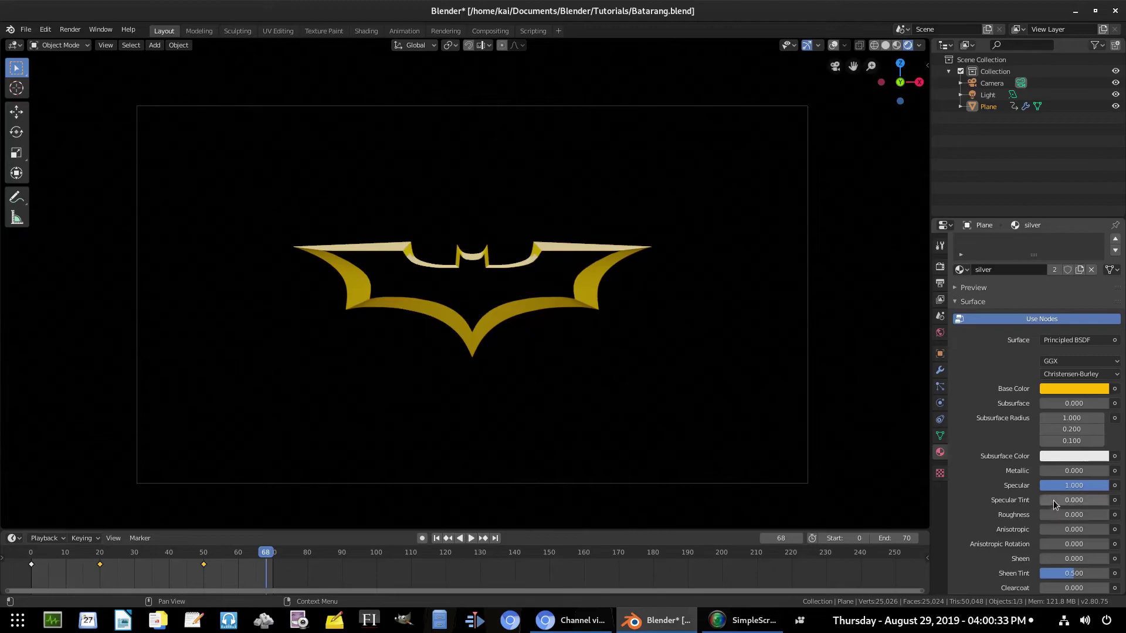
{"action": "left_click_drag", "start_coordinate": [1074, 500], "coordinate": [1108, 500]}
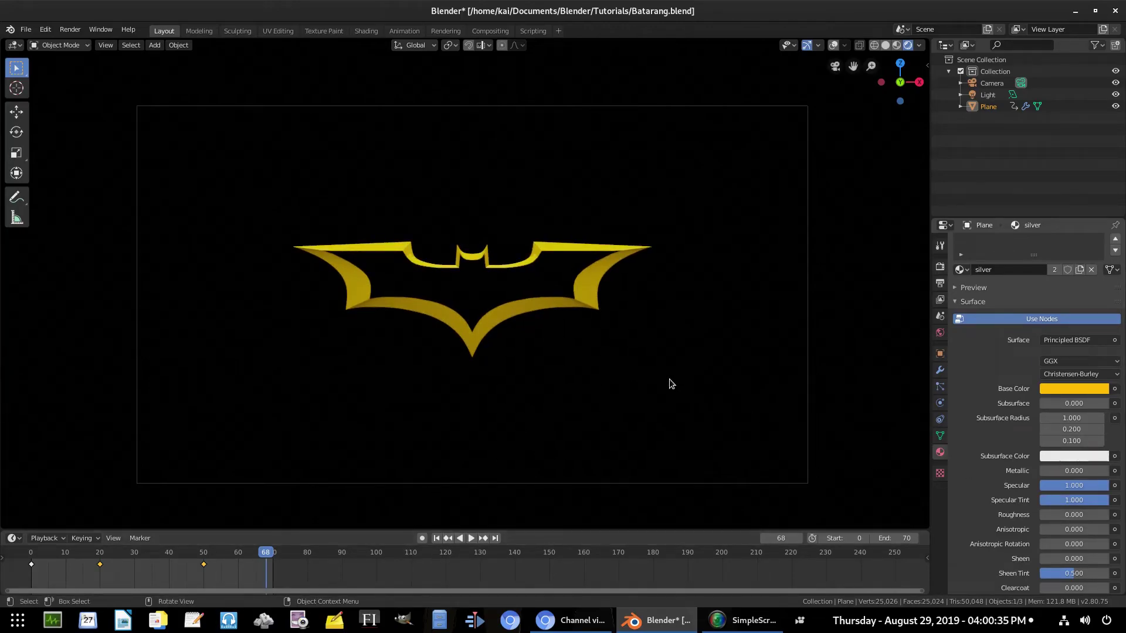
Nudge the camera slightly along the Z axis.
{"action": "left_click", "coordinate": [808, 395]}
{"action": "key", "text": "g"}
{"action": "key", "text": "z"}
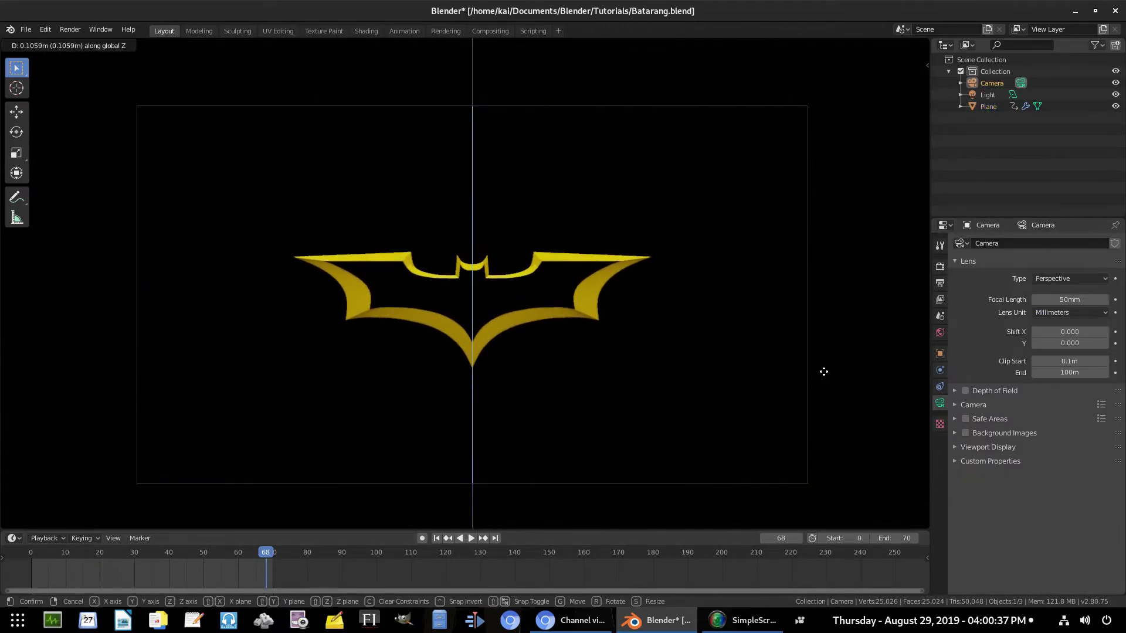
{"action": "left_click", "coordinate": [827, 367]}
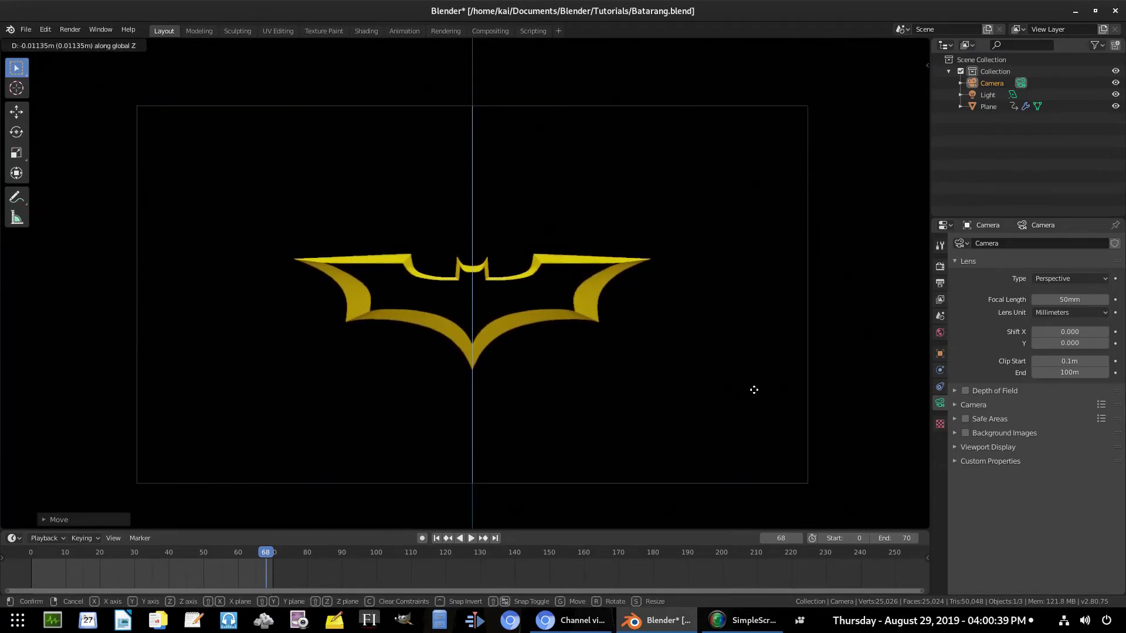
Replay the rotation animation from the start, then leave the camera view.
{"action": "left_click", "coordinate": [436, 538]}
{"action": "left_click", "coordinate": [471, 538]}
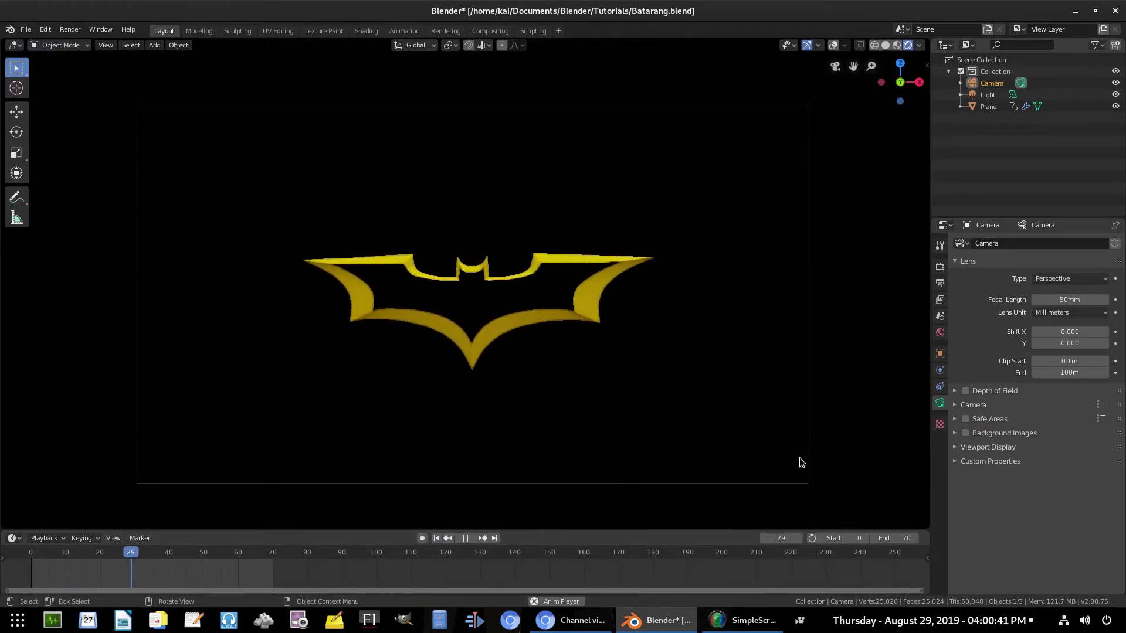
{"action": "key", "text": "KP_0"}
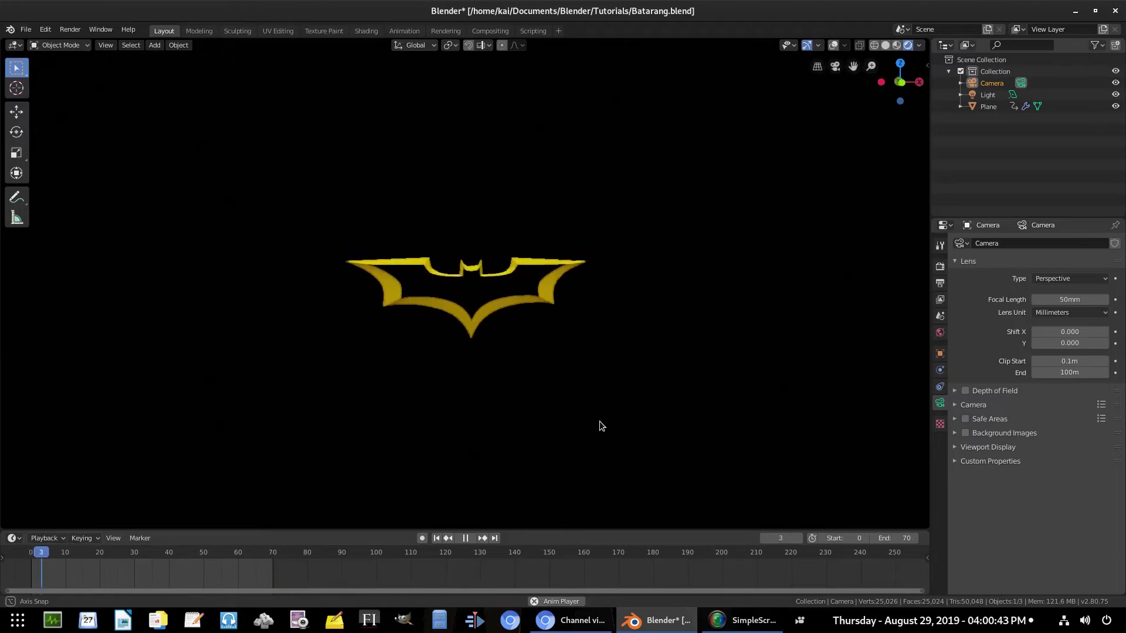
{"action": "left_click", "coordinate": [988, 96]}
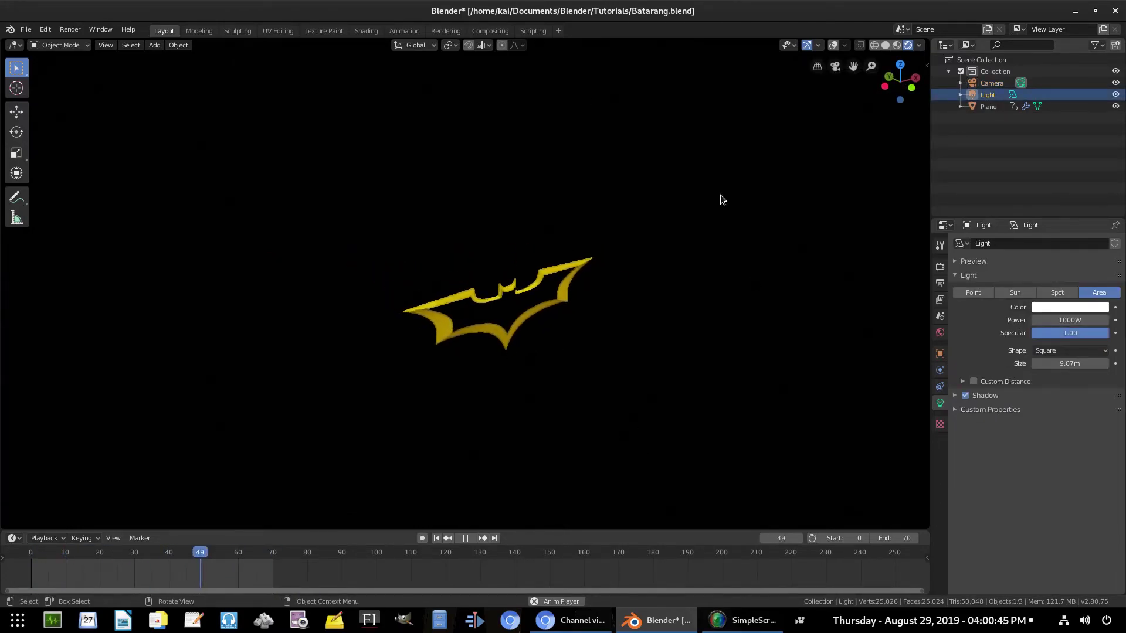
Show overlays and set the existing area light's power to 1000W.
{"action": "left_click", "coordinate": [833, 45]}
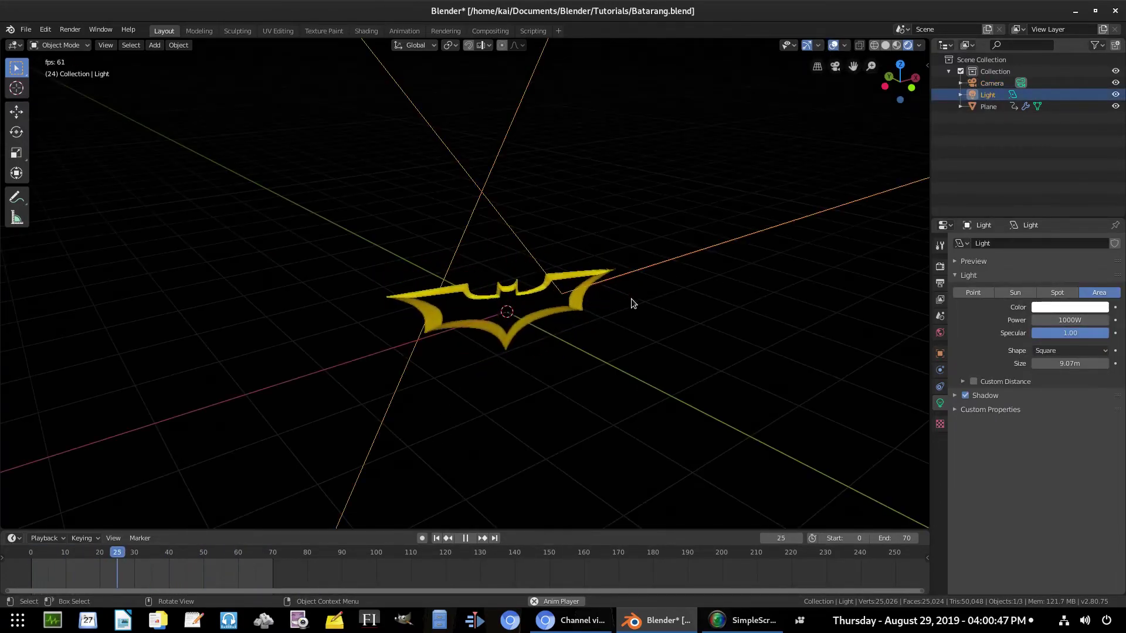
{"action": "middle_click_drag", "start_coordinate": [630, 314], "coordinate": [674, 293]}
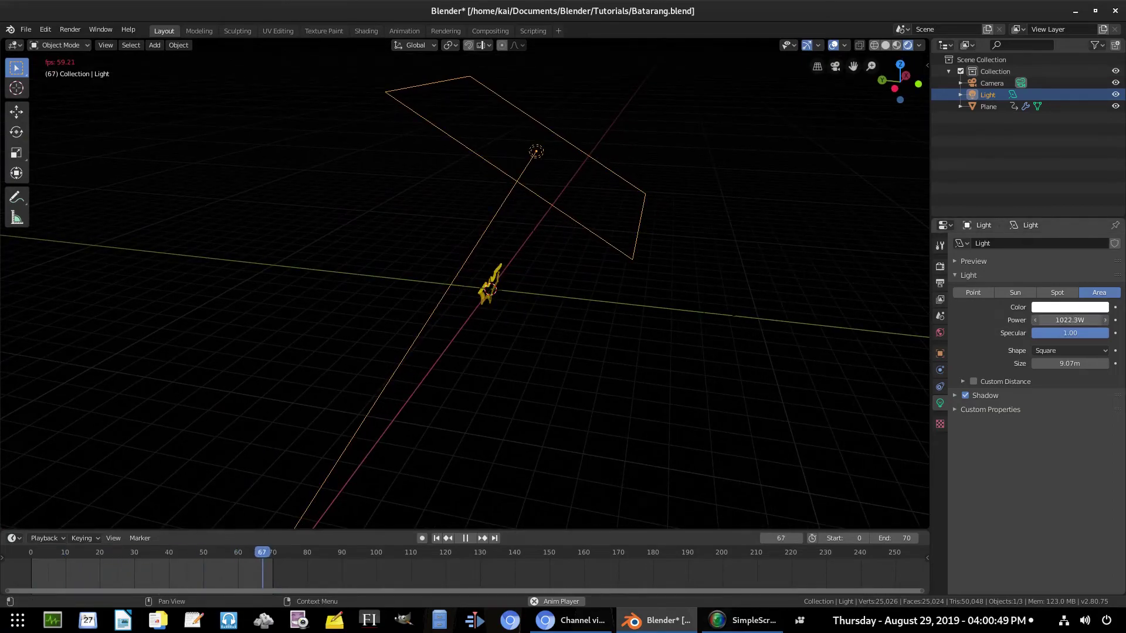
{"action": "left_click_drag", "start_coordinate": [1069, 320], "coordinate": [1091, 321]}
{"action": "left_click", "coordinate": [1065, 320]}
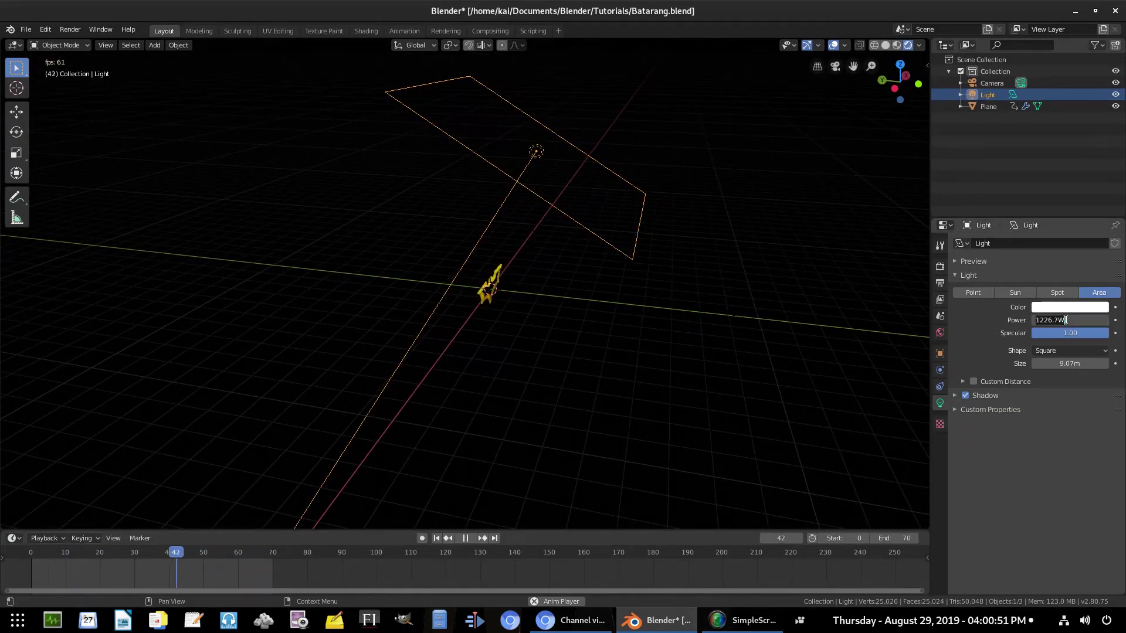
{"action": "key", "text": "Return"}
Duplicate the light as Light.001 and rotate it around X to face upward.
{"action": "key", "text": "shift+d"}
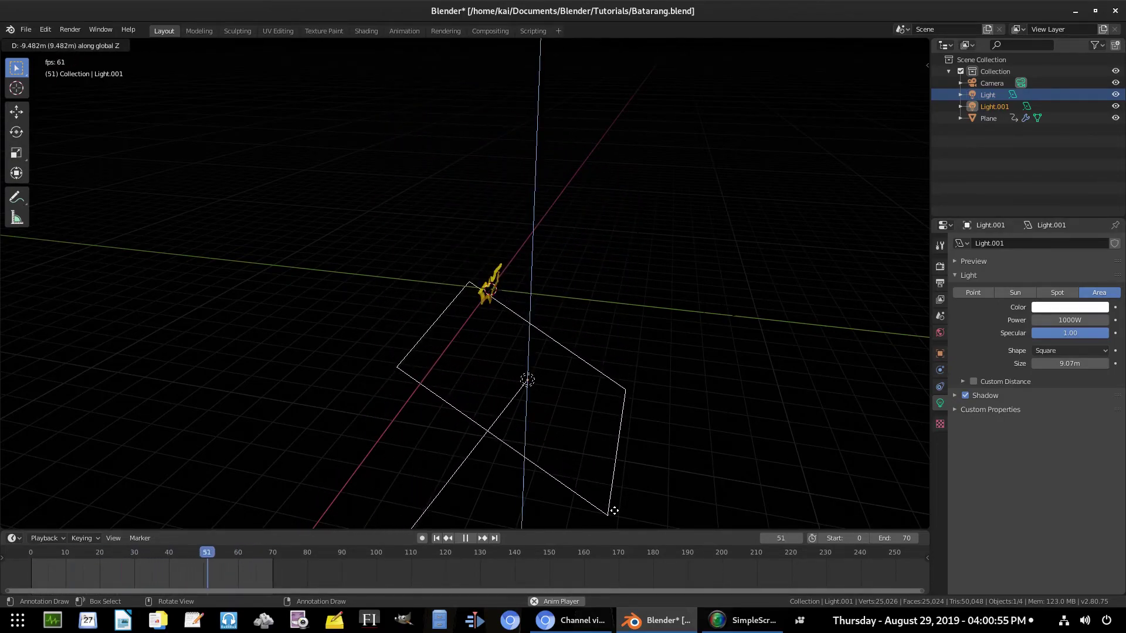
{"action": "left_click", "coordinate": [610, 510]}
{"action": "key", "text": "r"}
{"action": "key", "text": "x"}
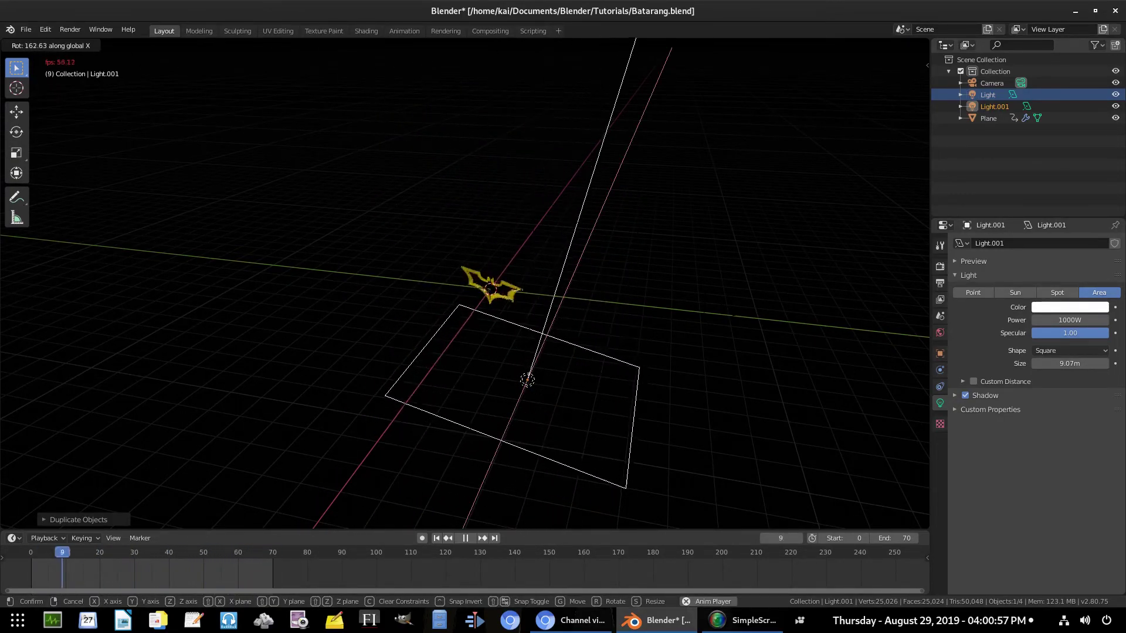
{"action": "left_click", "coordinate": [276, 141]}
{"action": "key", "text": "KP_0"}
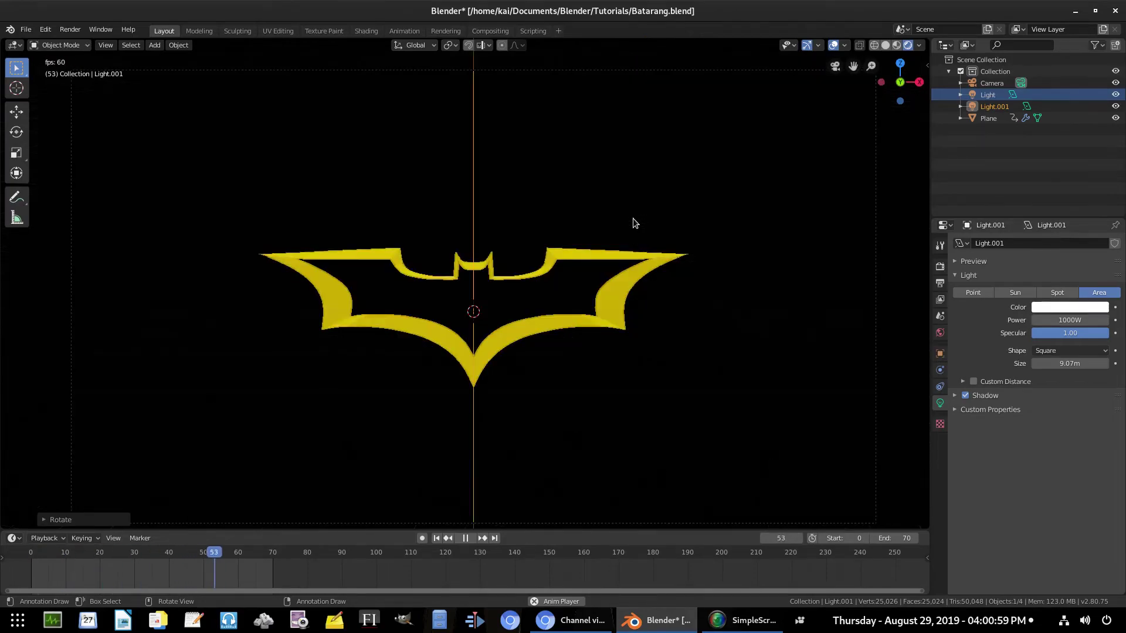
{"action": "key", "text": "r"}
{"action": "key", "text": "x"}
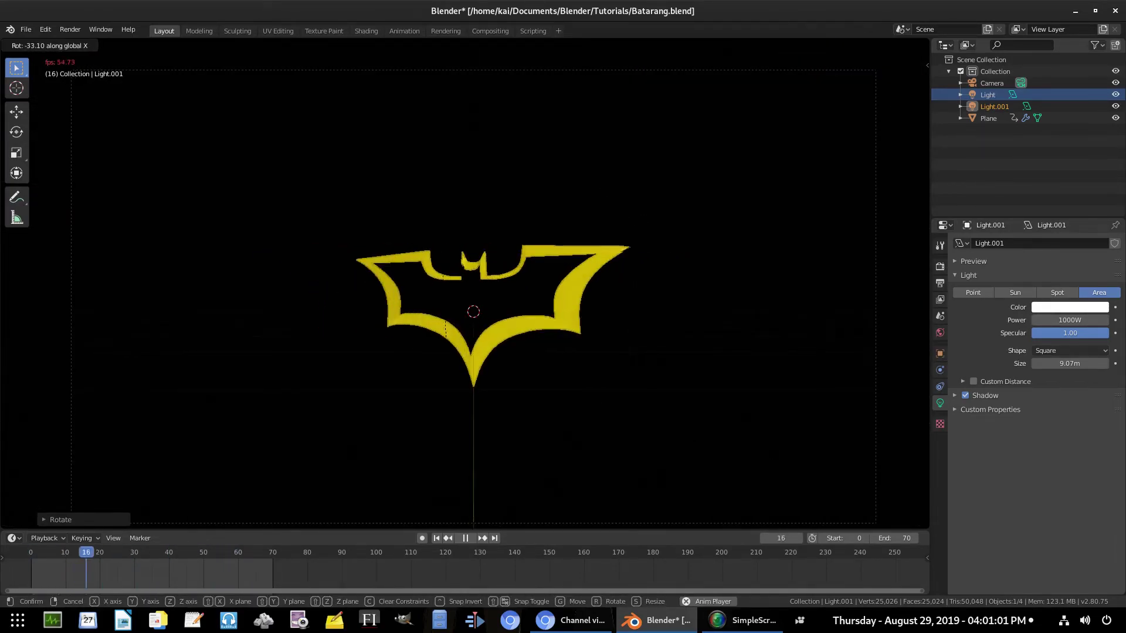
{"action": "key", "text": "Return"}
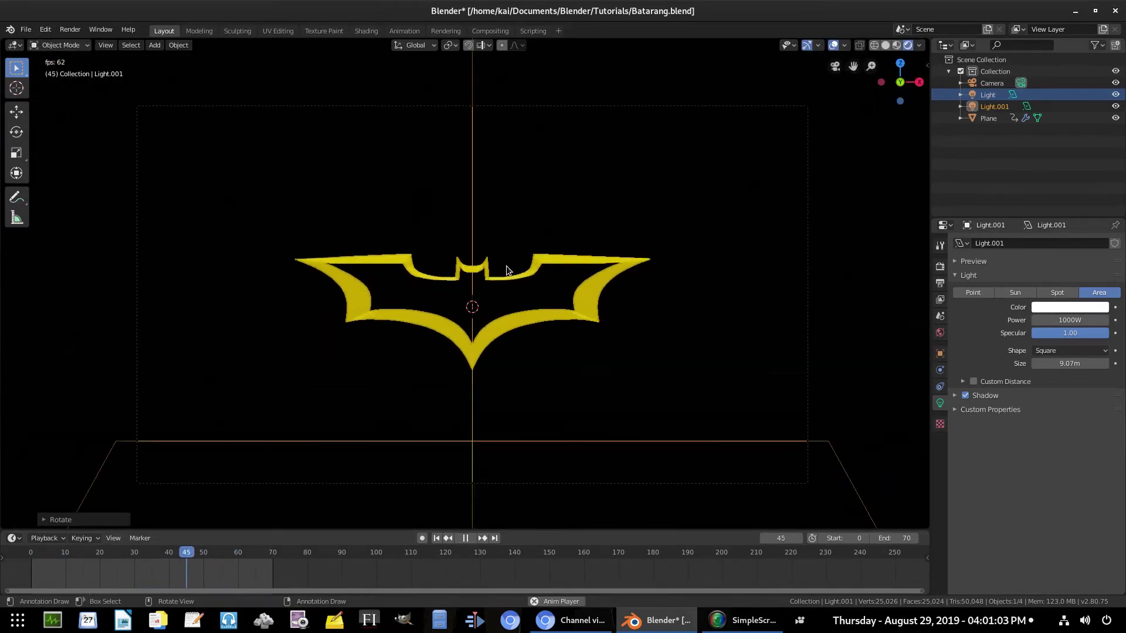
Move Light.001 along Y and Z to sit below the batarang.
{"action": "middle_click_drag", "start_coordinate": [505, 265], "coordinate": [569, 240]}
{"action": "key", "text": "g"}
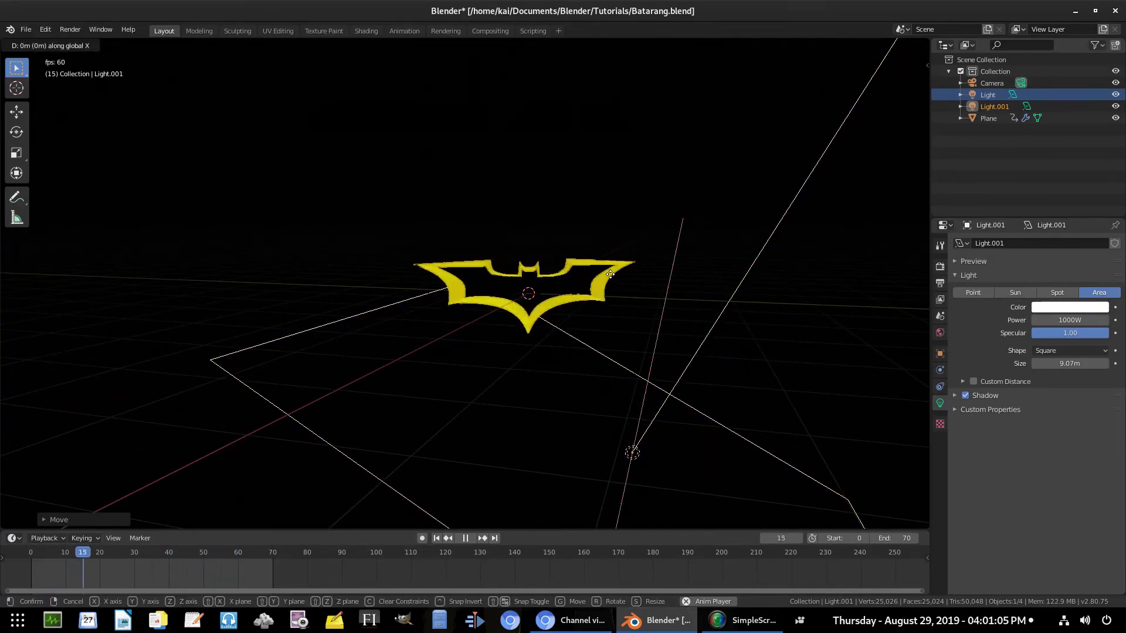
{"action": "key", "text": "y"}
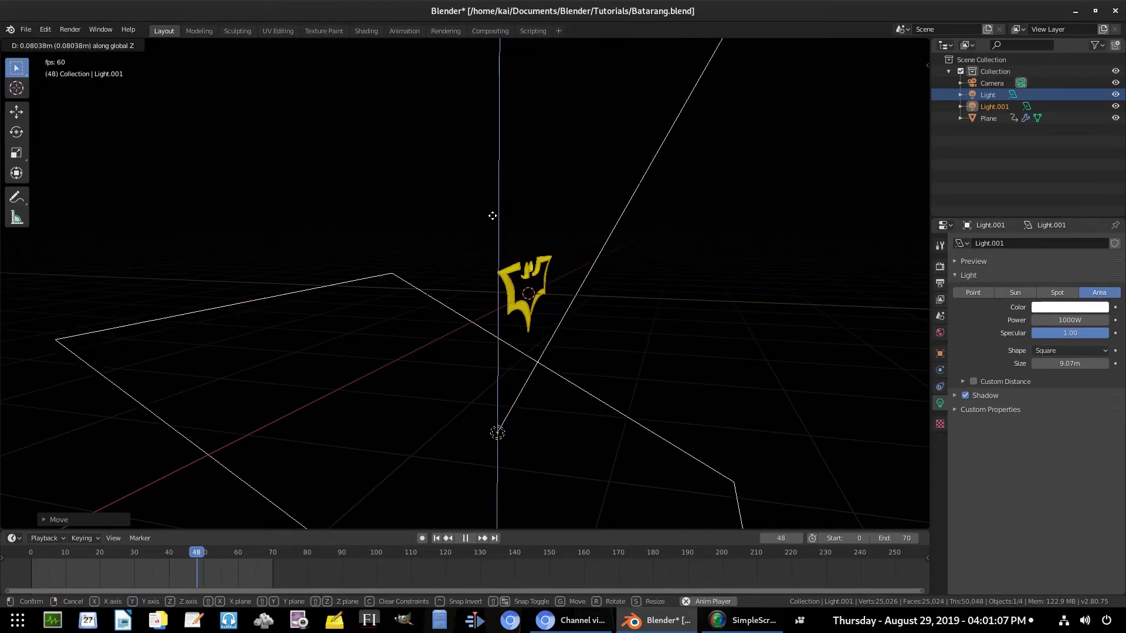
{"action": "key", "text": "Return"}
{"action": "key", "text": "KP_0"}
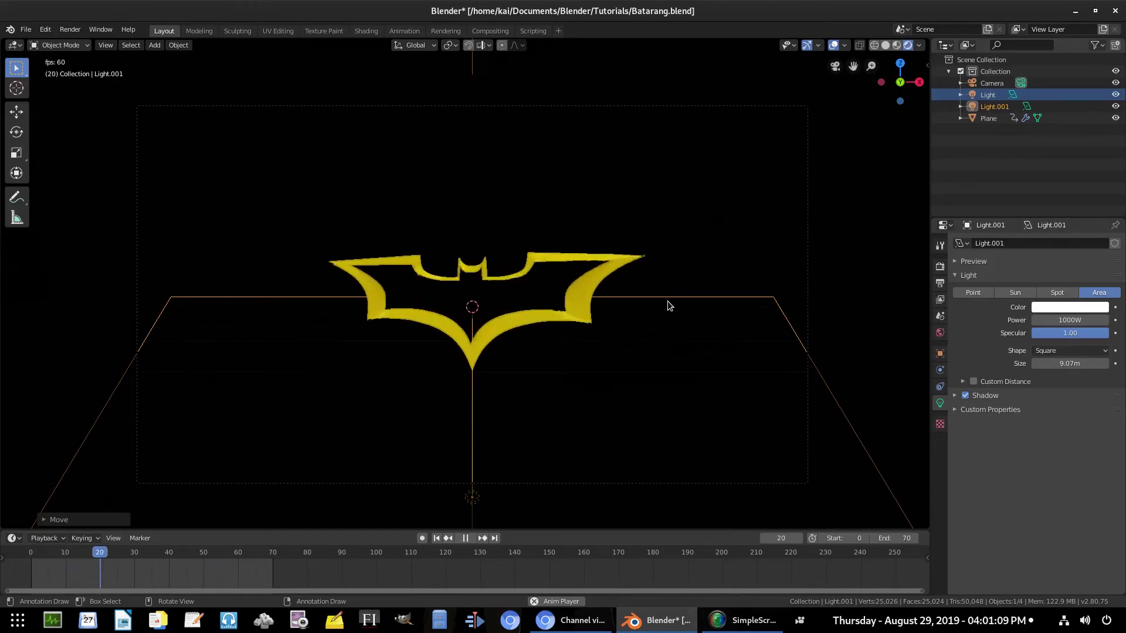
{"action": "key", "text": "g"}
{"action": "key", "text": "z"}
{"action": "left_click", "coordinate": [666, 461]}
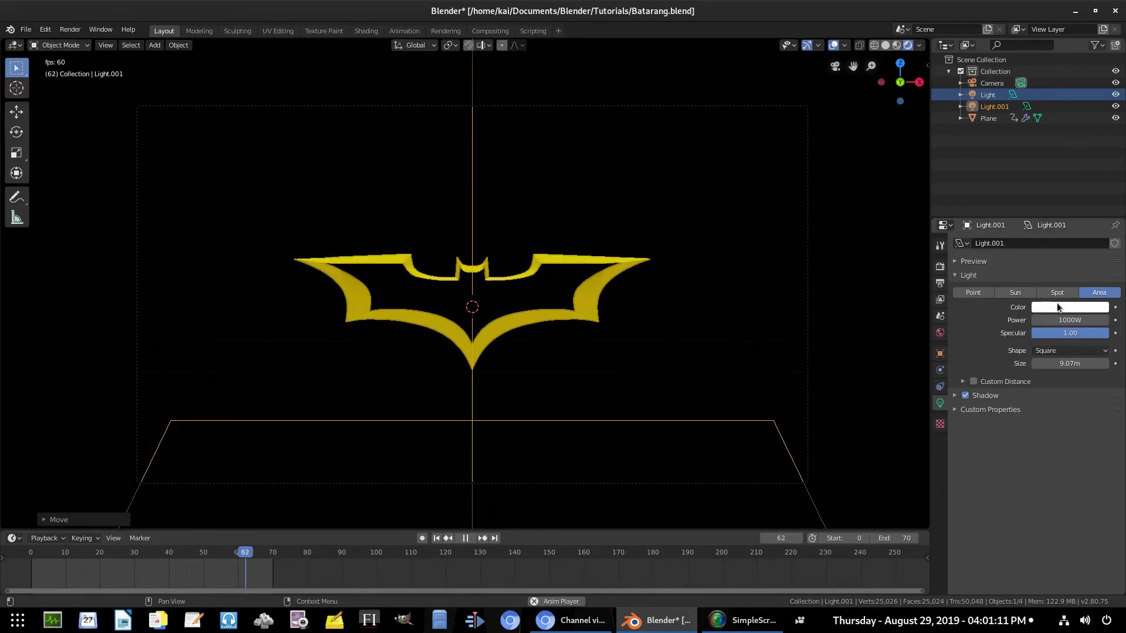
Hide the viewport overlays again.
{"action": "scroll", "coordinate": [692, 367], "scroll_direction": "down", "scroll_amount": 3}
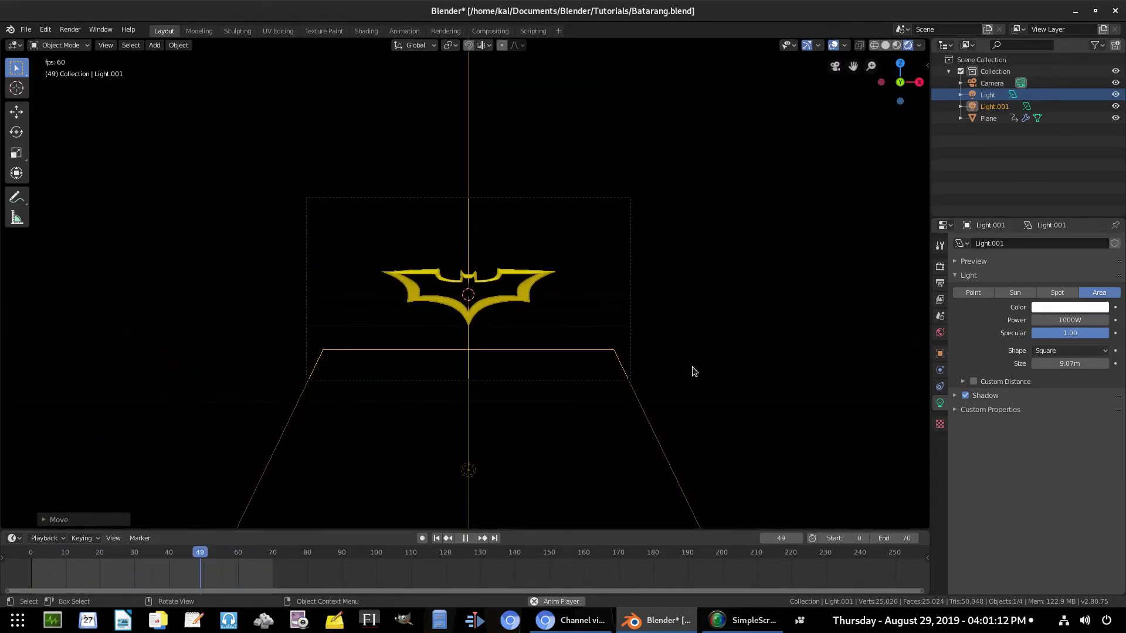
{"action": "scroll", "coordinate": [692, 367], "scroll_direction": "up", "scroll_amount": 4}
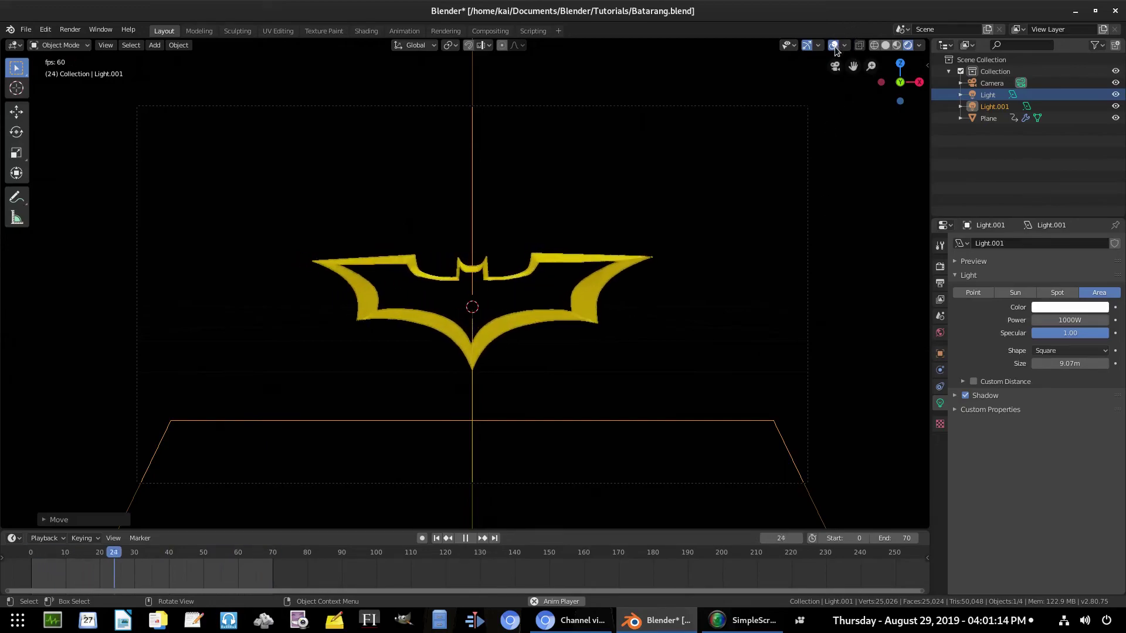
{"action": "left_click", "coordinate": [833, 45]}
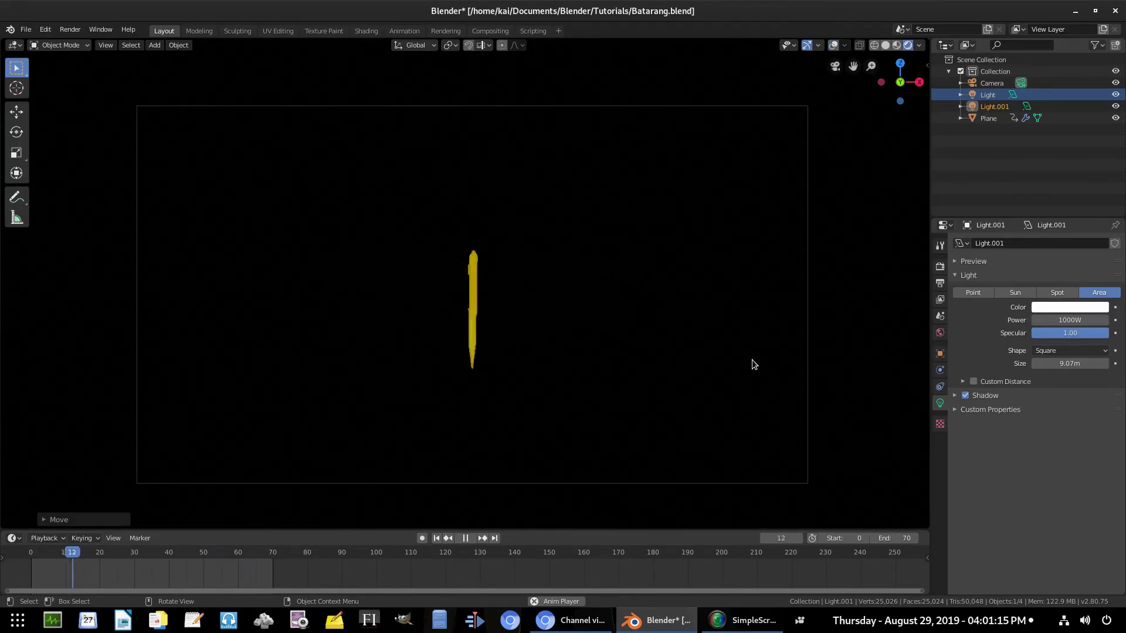